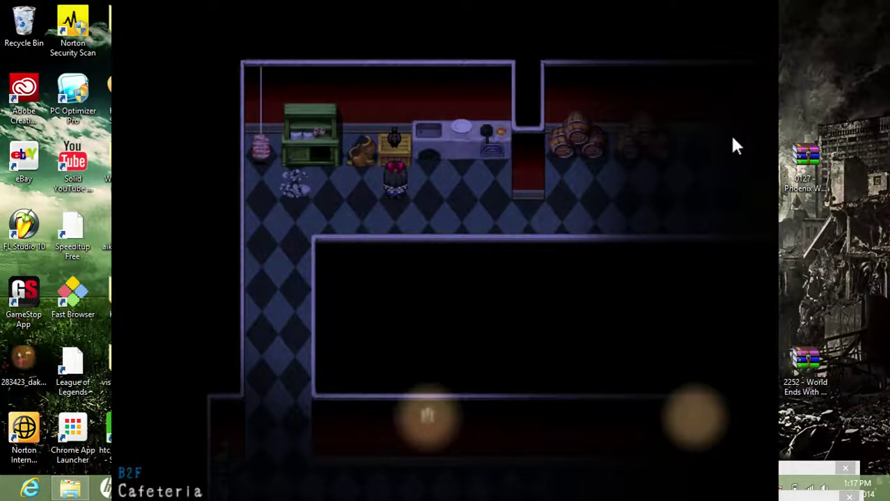
# Walk around the Cafeteria and inspect the hanging meat
pyautogui.press('Down')
pyautogui.press('Down')
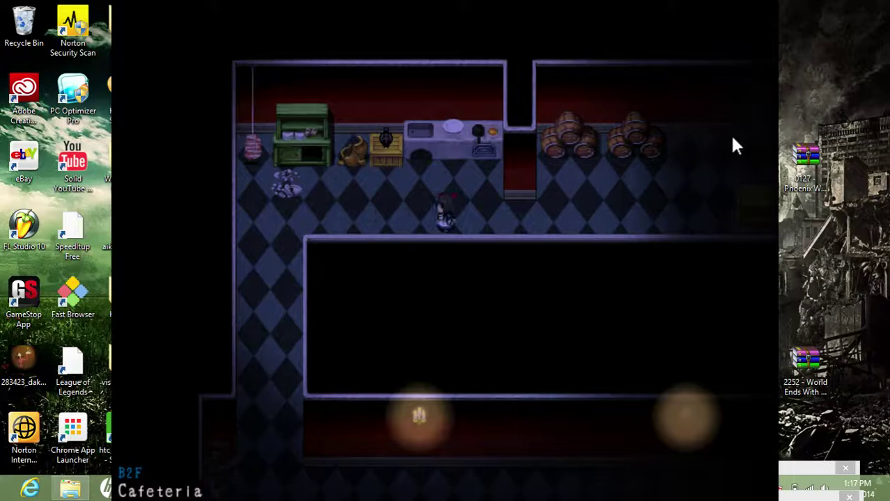
pyautogui.press('Right')
pyautogui.press('Right')
pyautogui.press('Right')
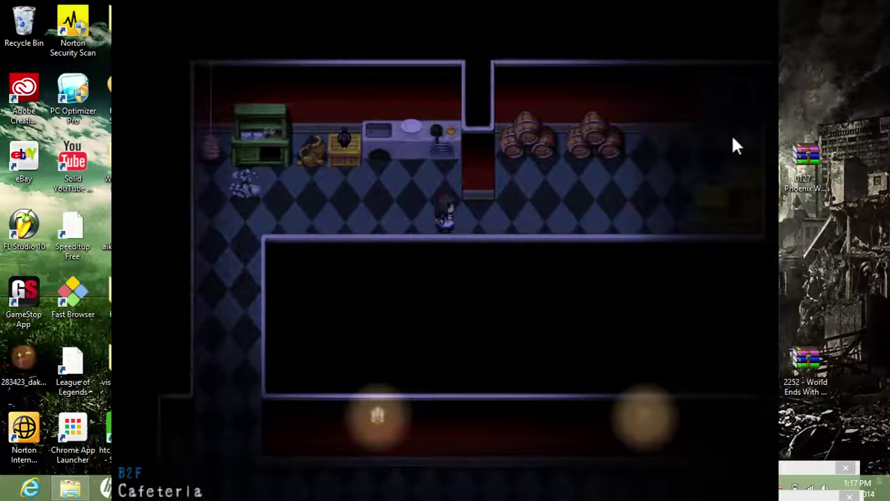
pyautogui.press('Right')
pyautogui.press('Right')
pyautogui.press('Left')
pyautogui.press('Left')
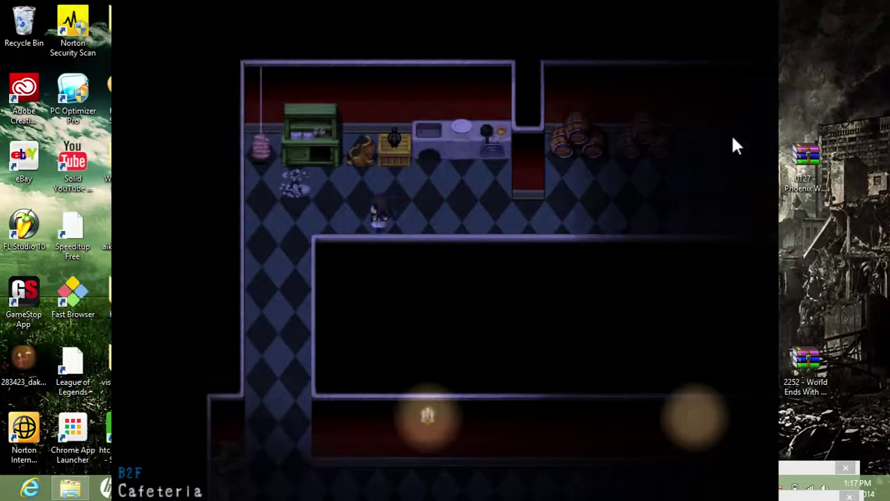
pyautogui.press('Left')
pyautogui.press('Left')
pyautogui.press('Left')
pyautogui.press('Left')
pyautogui.press('Up')
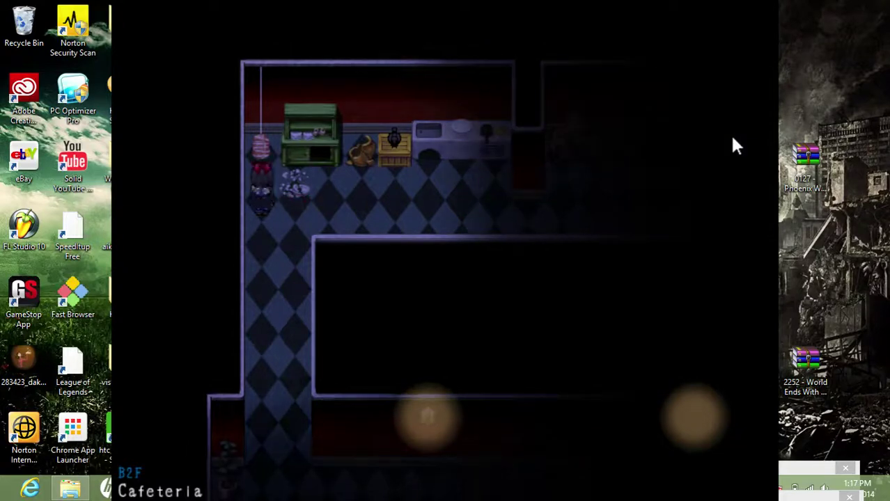
pyautogui.press('Return')
pyautogui.press('Return')
pyautogui.press('Down')
pyautogui.press('Down')
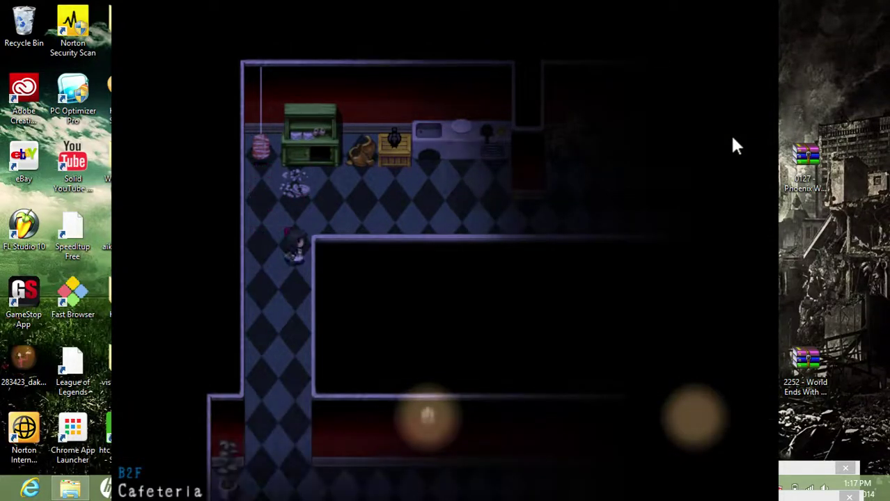
# Walk past the dining tables and exit through the bottom doorway into the Shrine
pyautogui.press('Down')
pyautogui.press('Down')
pyautogui.press('Down')
pyautogui.press('Down')
pyautogui.press('Down')
pyautogui.press('Down')
pyautogui.press('Down')
pyautogui.press('Down')
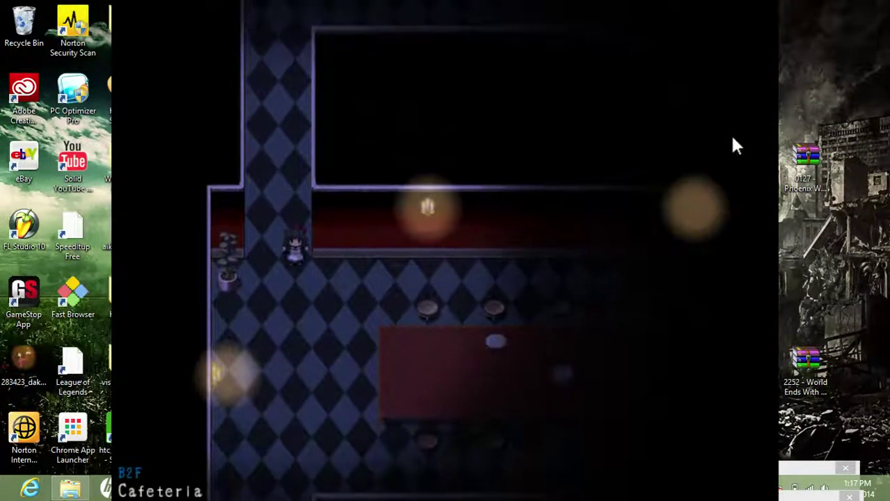
pyautogui.press('Down')
pyautogui.press('Down')
pyautogui.press('Down')
pyautogui.press('Down')
pyautogui.press('Down')
pyautogui.press('Down')
pyautogui.press('Right')
pyautogui.press('Right')
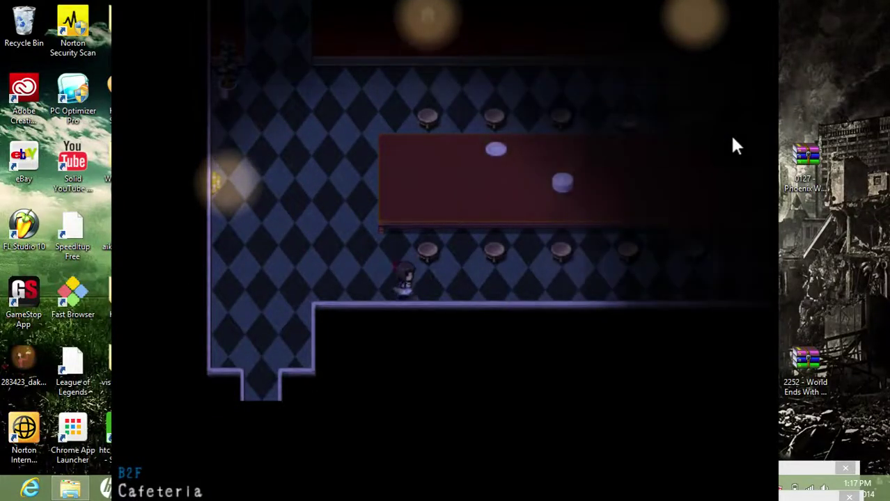
pyautogui.press('Right')
pyautogui.press('Right')
pyautogui.press('Right')
pyautogui.press('Right')
pyautogui.press('Right')
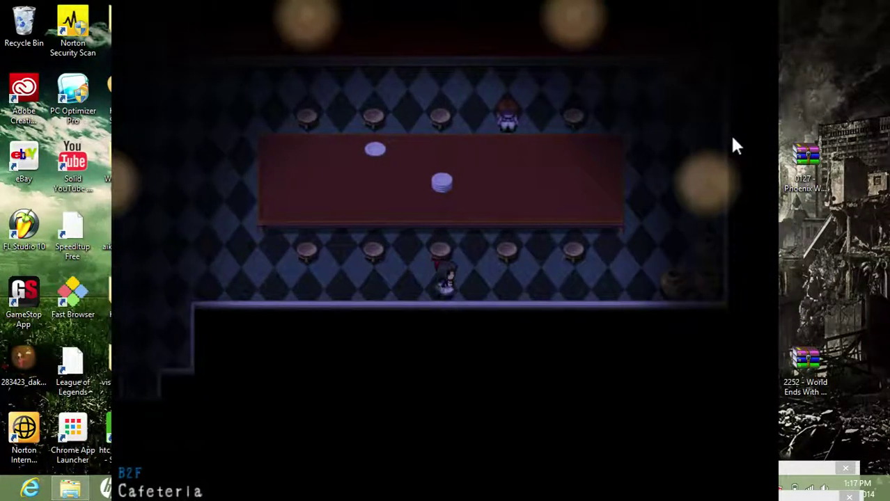
pyautogui.press('Right')
pyautogui.press('Left')
pyautogui.press('Left')
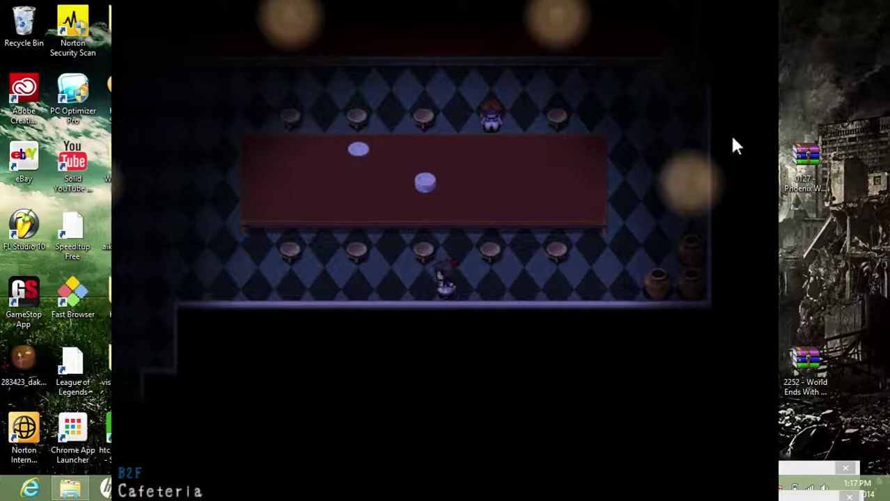
pyautogui.press('Left')
pyautogui.press('Left')
pyautogui.press('Left')
pyautogui.press('Left')
pyautogui.press('Left')
pyautogui.press('Left')
pyautogui.press('Down')
pyautogui.press('Down')
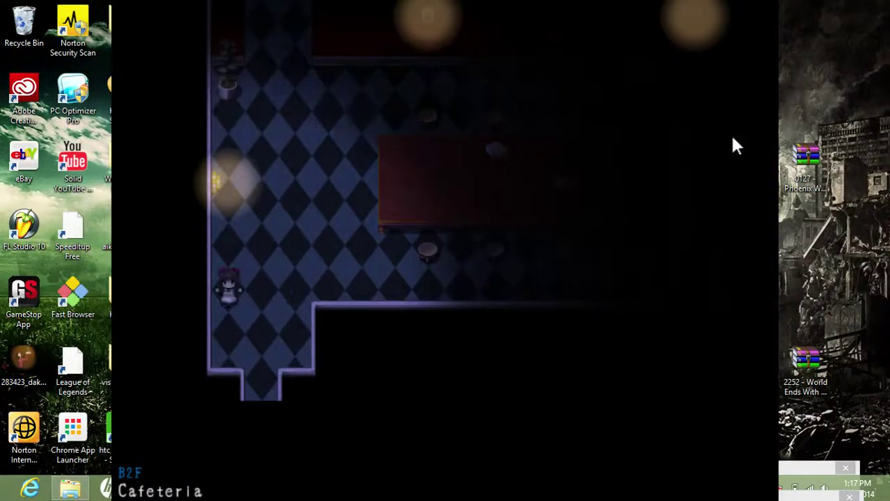
pyautogui.press('Down')
pyautogui.press('Down')
pyautogui.press('Down')
pyautogui.press('Down')
pyautogui.press('Down')
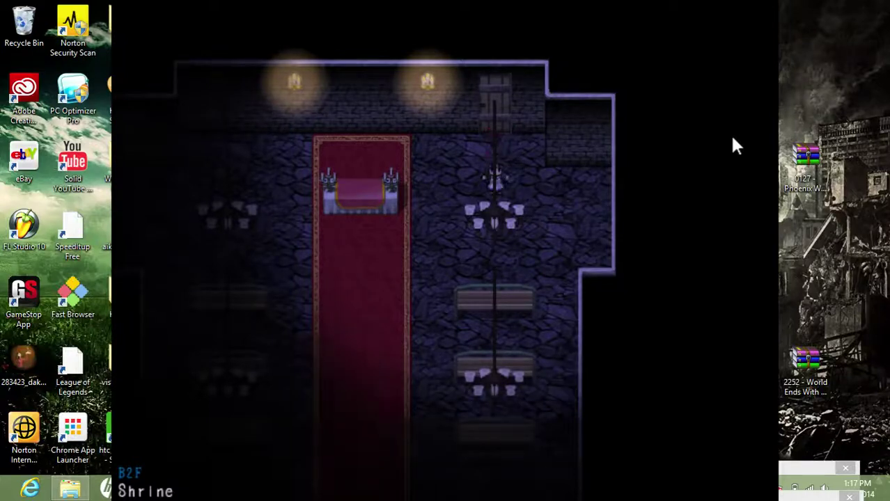
# Walk to the Shrine's top-left door and find it locked
pyautogui.press('Down')
pyautogui.press('Down')
pyautogui.press('Left')
pyautogui.press('Left')
pyautogui.press('Left')
pyautogui.press('Left')
pyautogui.press('Up')
pyautogui.press('Up')
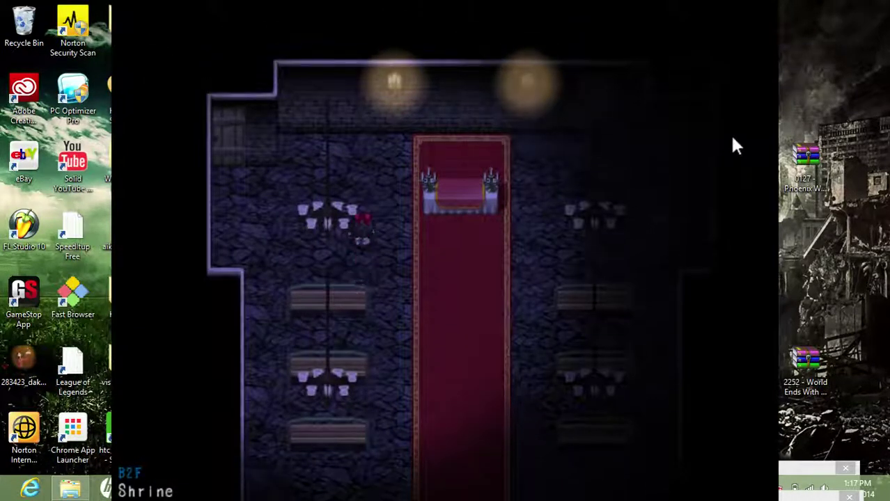
pyautogui.press('Left')
pyautogui.press('Left')
pyautogui.press('Up')
pyautogui.press('Up')
pyautogui.press('Left')
pyautogui.press('Return')
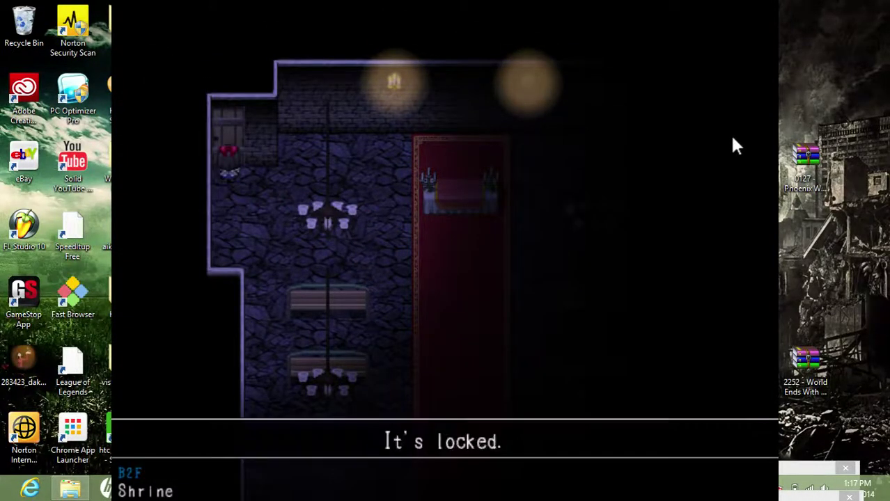
pyautogui.press('Return')
# Walk down the red carpet and leave through the right-side alcove exit
pyautogui.press('Down')
pyautogui.press('Down')
pyautogui.press('Right')
pyautogui.press('Right')
pyautogui.press('Right')
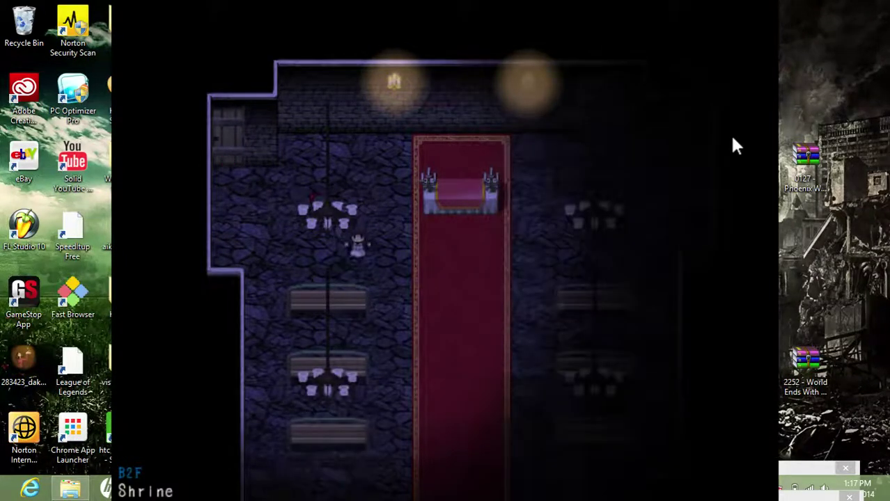
pyautogui.press('Down')
pyautogui.press('Down')
pyautogui.press('Right')
pyautogui.press('Down')
pyautogui.press('Down')
pyautogui.press('Down')
pyautogui.press('Down')
pyautogui.press('Down')
pyautogui.press('Down')
pyautogui.press('Down')
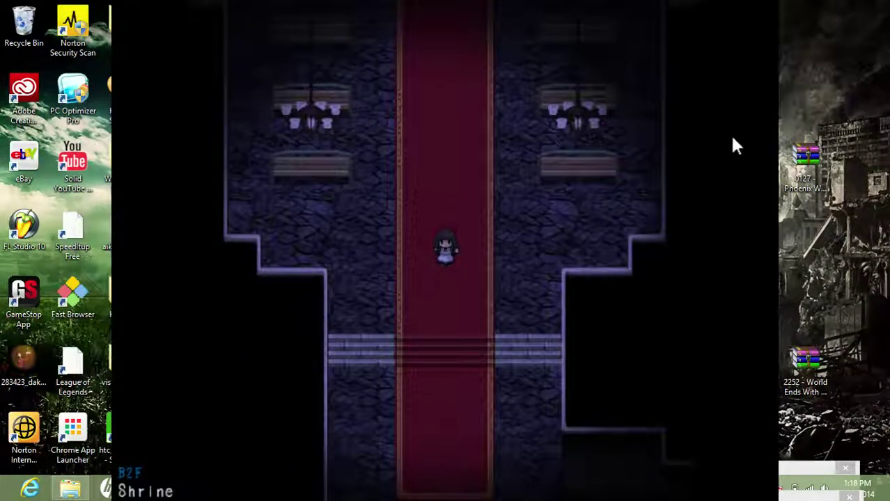
pyautogui.press('Down')
pyautogui.press('Down')
pyautogui.press('Down')
pyautogui.press('Down')
pyautogui.press('Down')
pyautogui.press('Down')
pyautogui.press('Down')
pyautogui.press('Down')
pyautogui.press('Right')
pyautogui.press('Right')
pyautogui.press('Right')
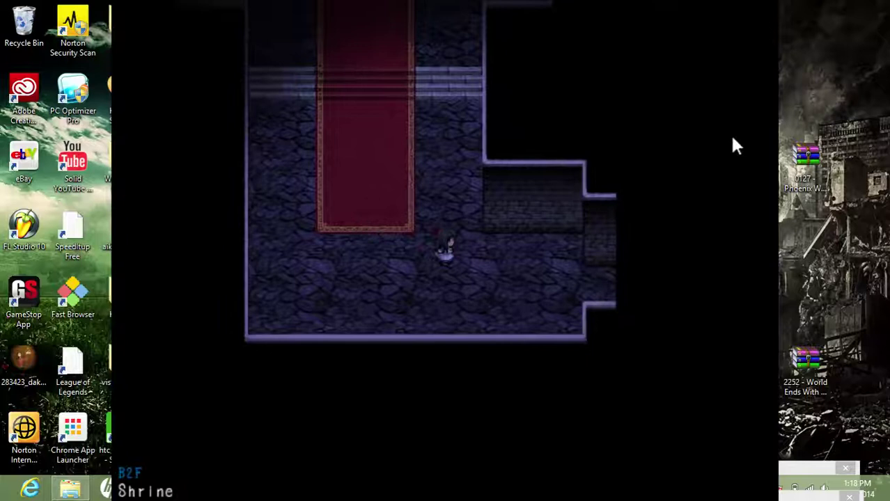
pyautogui.press('Right')
pyautogui.press('Right')
pyautogui.press('Right')
pyautogui.press('Right')
pyautogui.press('Right')
pyautogui.press('Right')
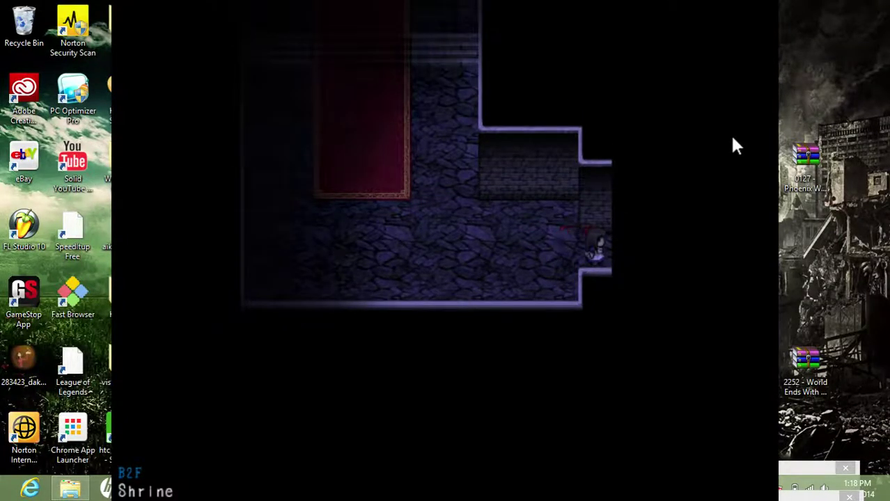
pyautogui.press('Right')
pyautogui.press('Right')
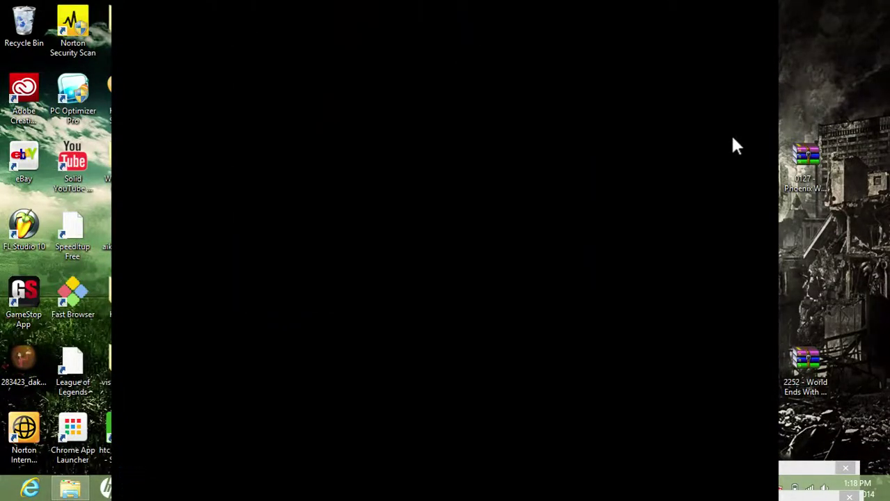
pyautogui.press('Right')
pyautogui.press('Right')
pyautogui.press('Right')
# Explore the dark B2F Passage and cross the jail into the lower-right cell
pyautogui.press('Up')
pyautogui.press('Up')
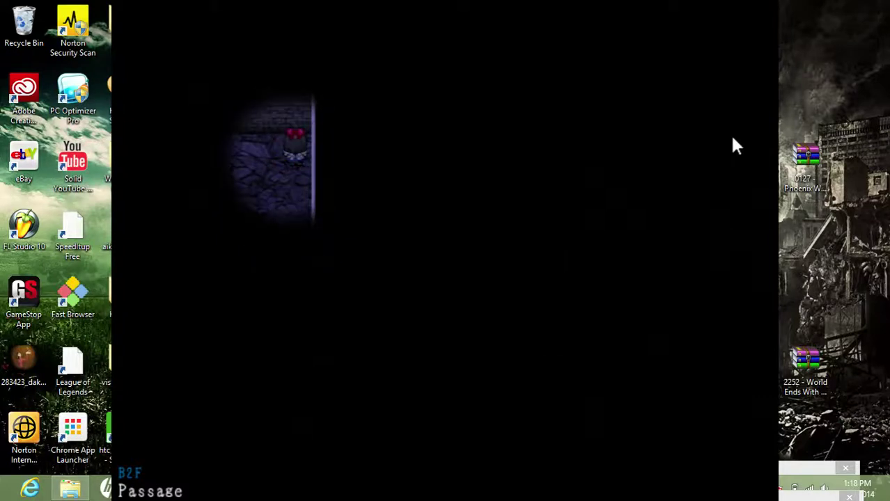
pyautogui.press('Left')
pyautogui.press('Down')
pyautogui.press('Down')
pyautogui.press('Down')
pyautogui.press('Down')
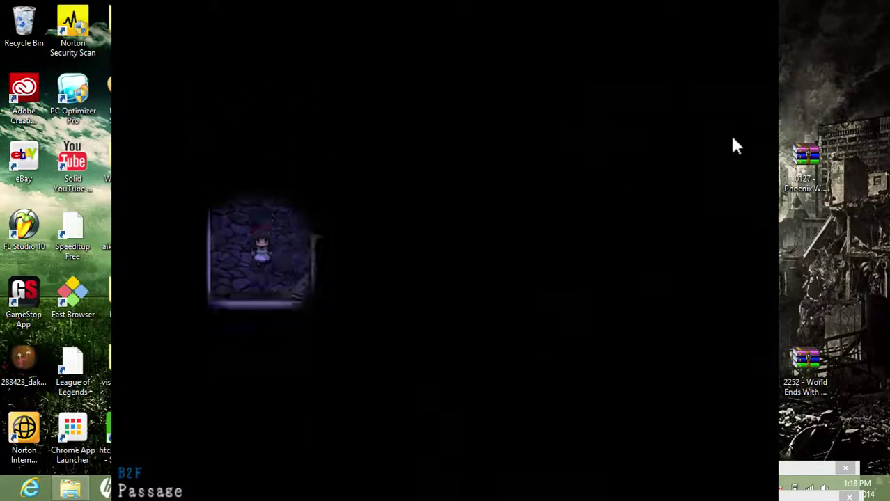
pyautogui.press('Right')
pyautogui.press('Right')
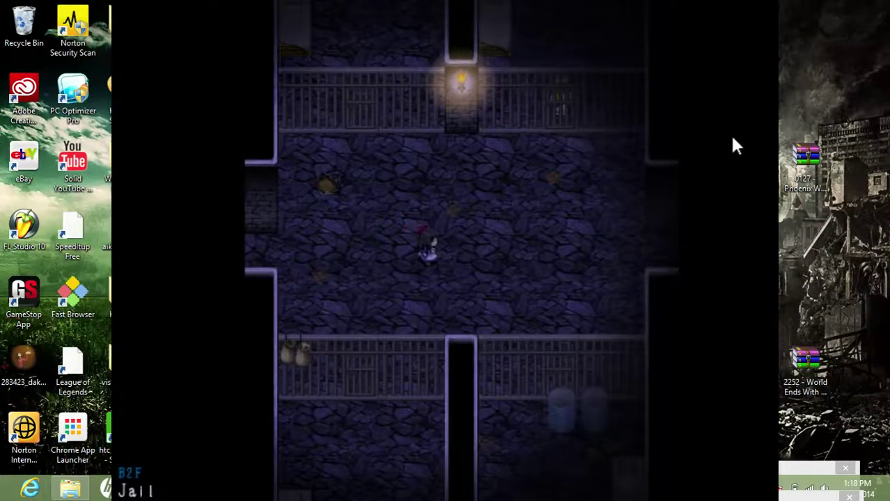
pyautogui.press('Right')
pyautogui.press('Right')
pyautogui.press('Right')
pyautogui.press('Right')
pyautogui.press('Right')
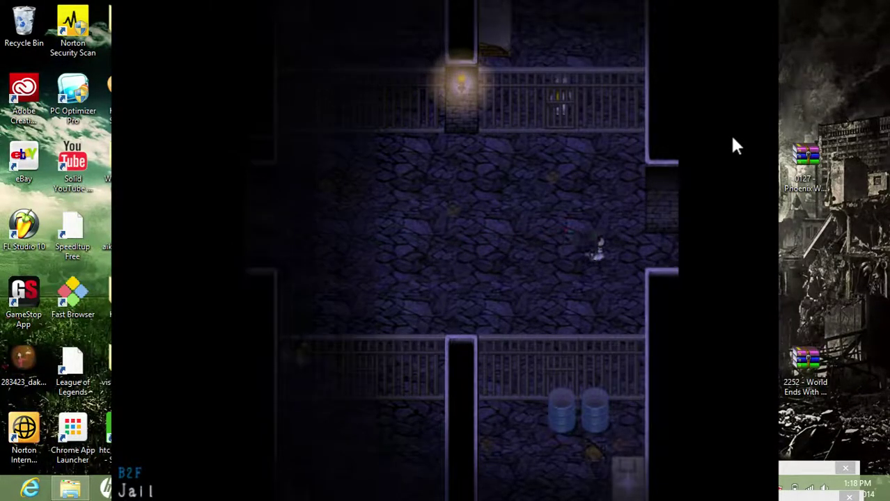
pyautogui.press('Down')
pyautogui.press('Down')
pyautogui.press('Down')
pyautogui.press('Down')
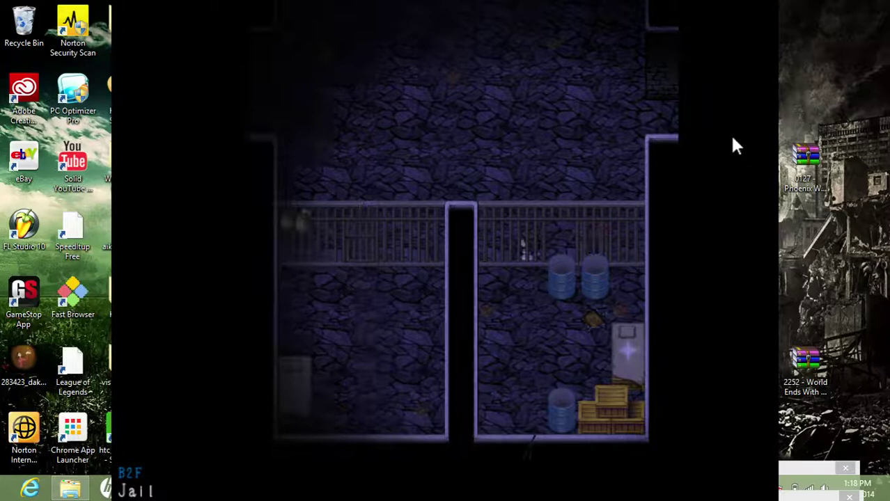
pyautogui.press('Down')
# Examine the drums blocking the lower-right cell and check the key items list
pyautogui.press('Return')
pyautogui.press('Return')
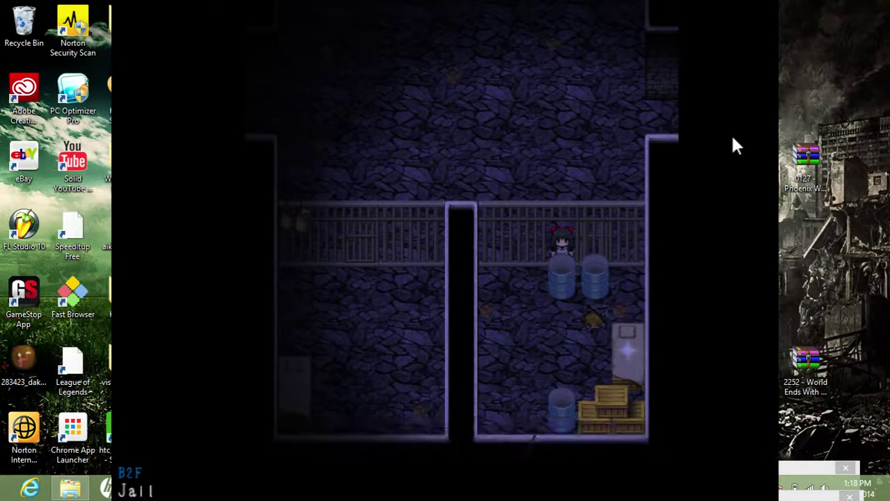
pyautogui.press('Return')
pyautogui.press('Return')
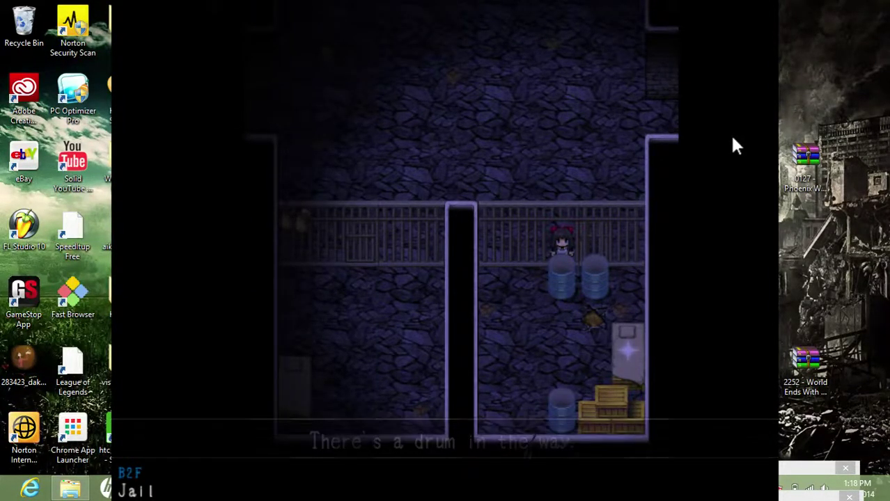
pyautogui.press('Up')
pyautogui.press('Up')
pyautogui.press('Up')
pyautogui.press('Up')
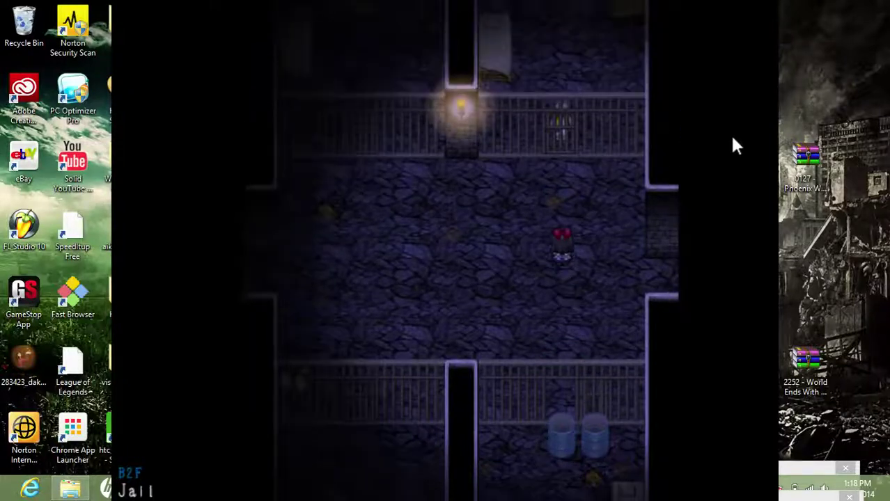
pyautogui.press('Up')
pyautogui.press('Up')
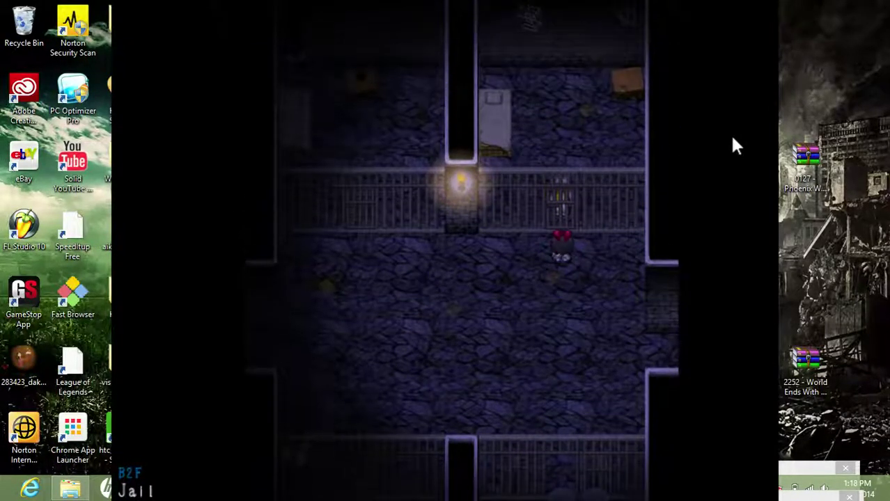
pyautogui.press('Down')
pyautogui.press('Down')
pyautogui.press('Down')
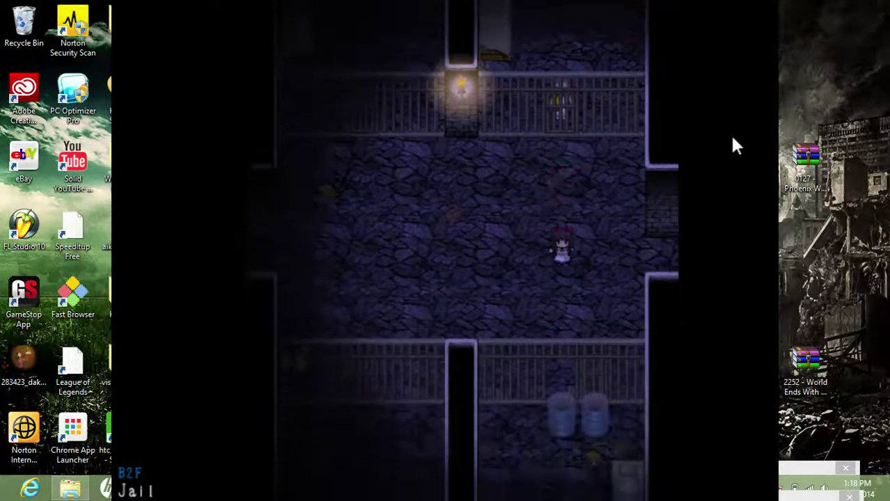
pyautogui.press('Down')
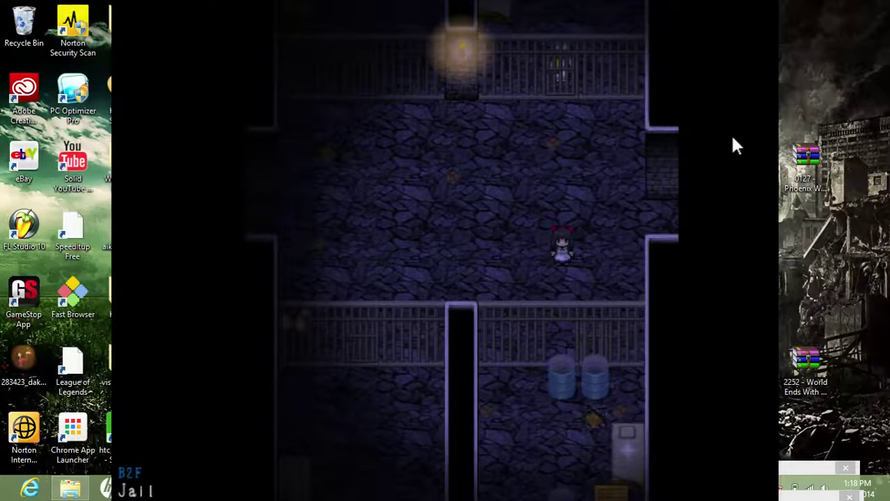
pyautogui.press('Escape')
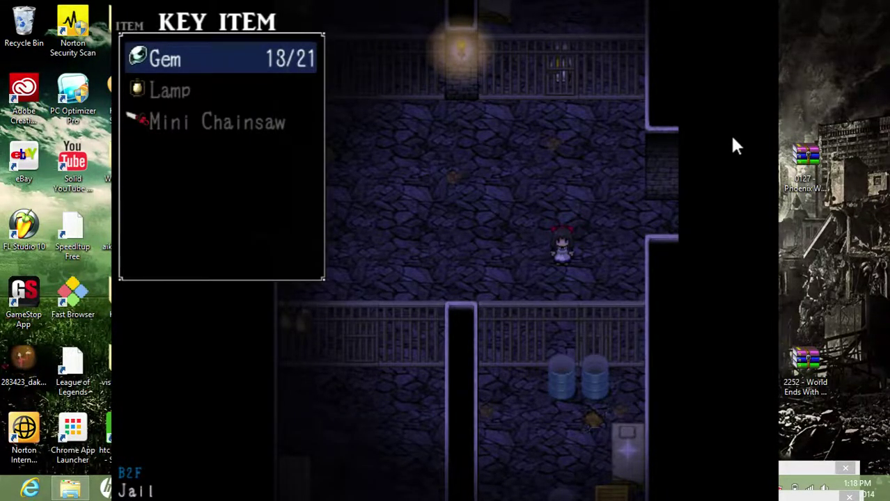
pyautogui.press('Escape')
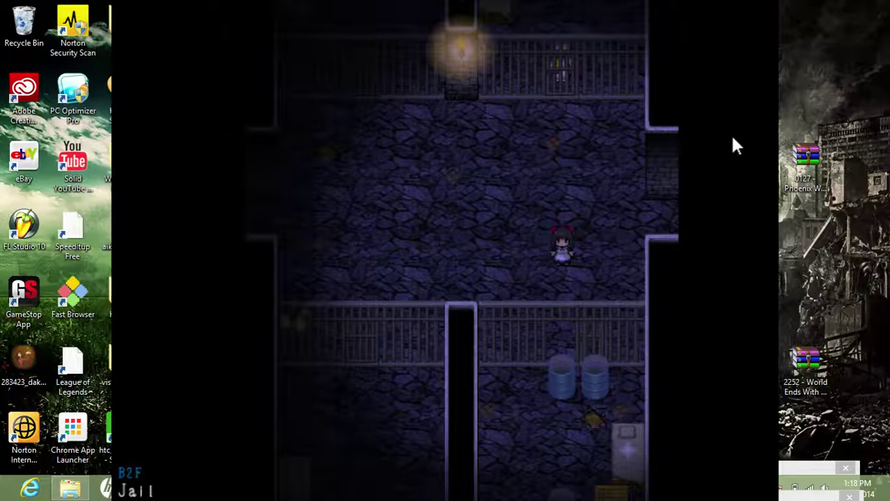
pyautogui.press('Down')
pyautogui.press('Down')
pyautogui.press('Down')
pyautogui.press('Down')
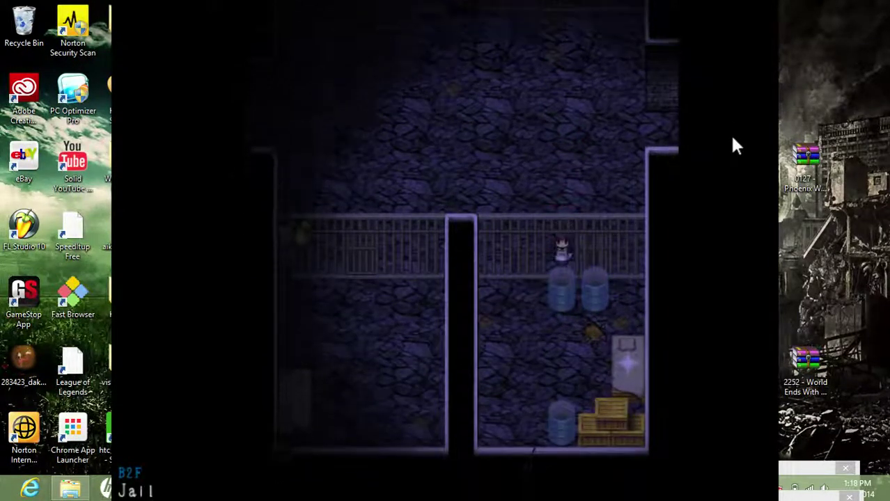
pyautogui.press('Return')
pyautogui.press('Return')
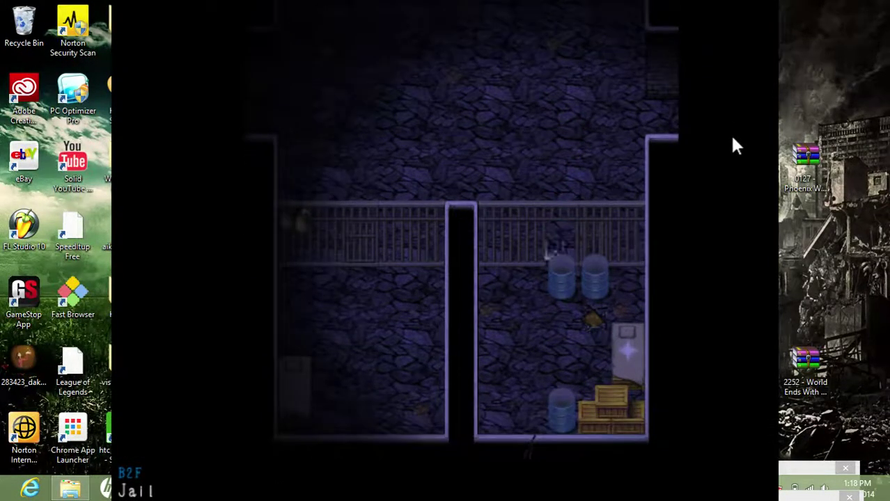
pyautogui.press('Up')
pyautogui.press('Up')
pyautogui.press('Up')
# Search the left jail cell around the bed and walk back out
pyautogui.press('Left')
pyautogui.press('Left')
pyautogui.press('Left')
pyautogui.press('Left')
pyautogui.press('Left')
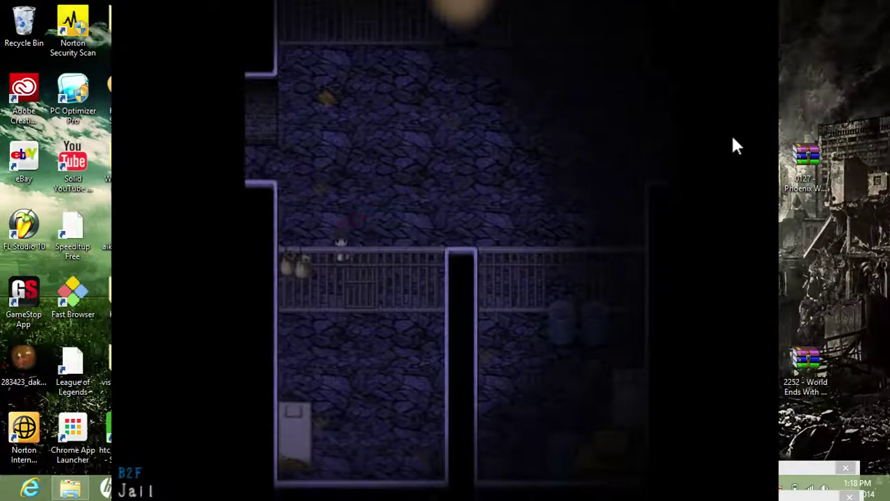
pyautogui.press('Down')
pyautogui.press('Down')
pyautogui.press('Down')
pyautogui.press('Down')
pyautogui.press('Down')
pyautogui.press('Down')
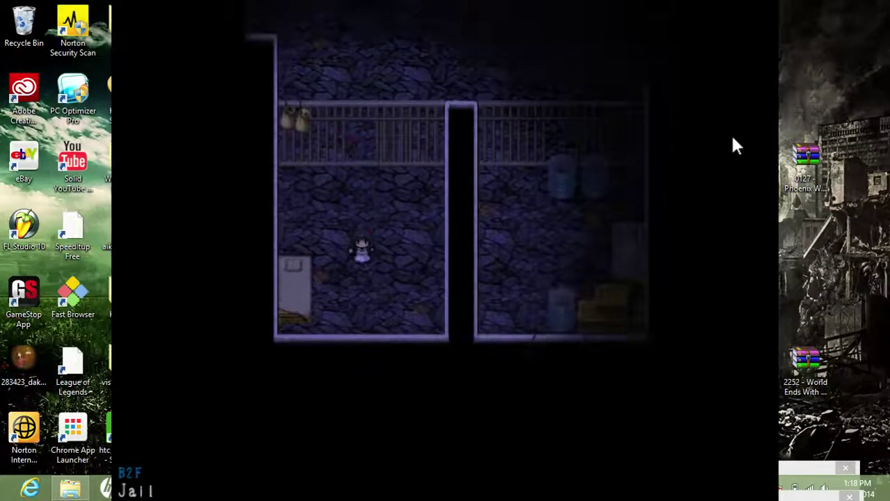
pyautogui.press('Down')
pyautogui.press('Left')
pyautogui.press('Left')
pyautogui.press('Right')
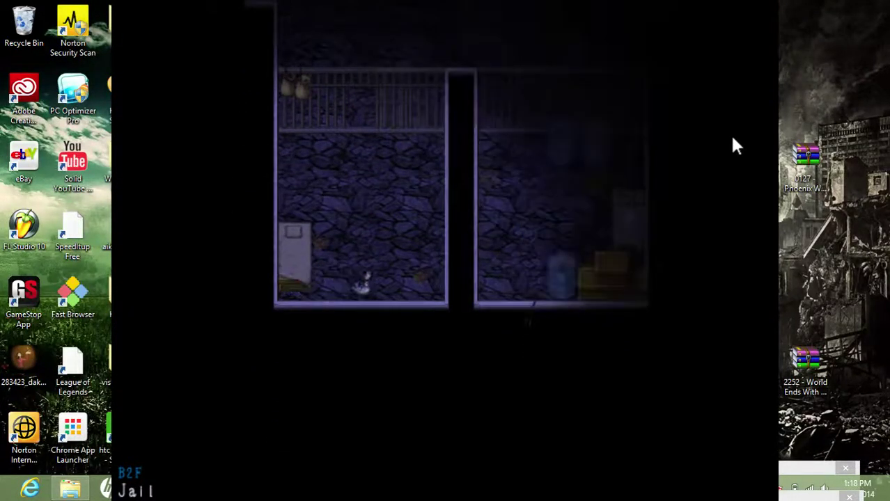
pyautogui.press('Up')
pyautogui.press('Right')
pyautogui.press('Right')
pyautogui.press('Right')
pyautogui.press('Right')
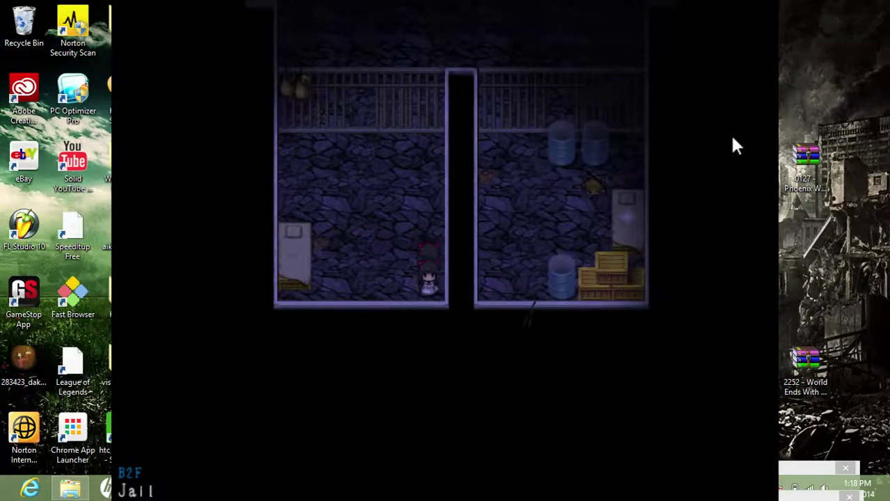
pyautogui.press('Up')
pyautogui.press('Up')
pyautogui.press('Up')
pyautogui.press('Up')
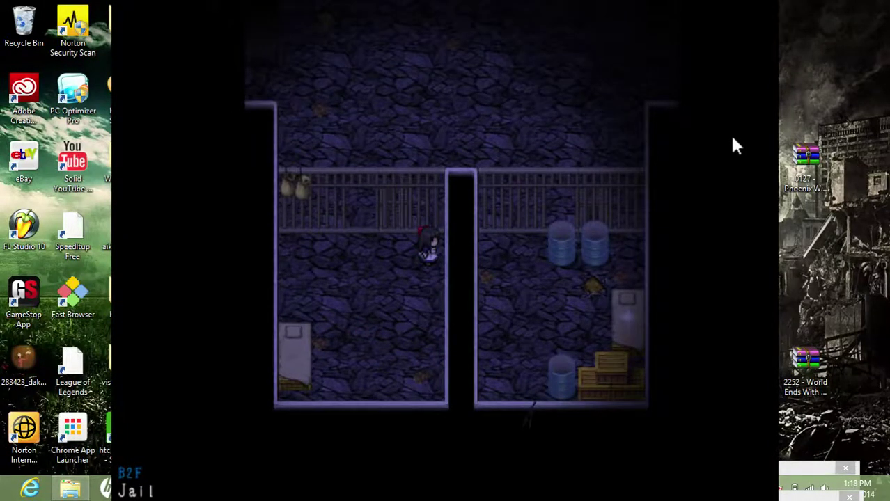
# Walk through the dark side passage and back left across the jail room
pyautogui.press('Right')
pyautogui.press('Right')
pyautogui.press('Up')
pyautogui.press('Up')
pyautogui.press('Up')
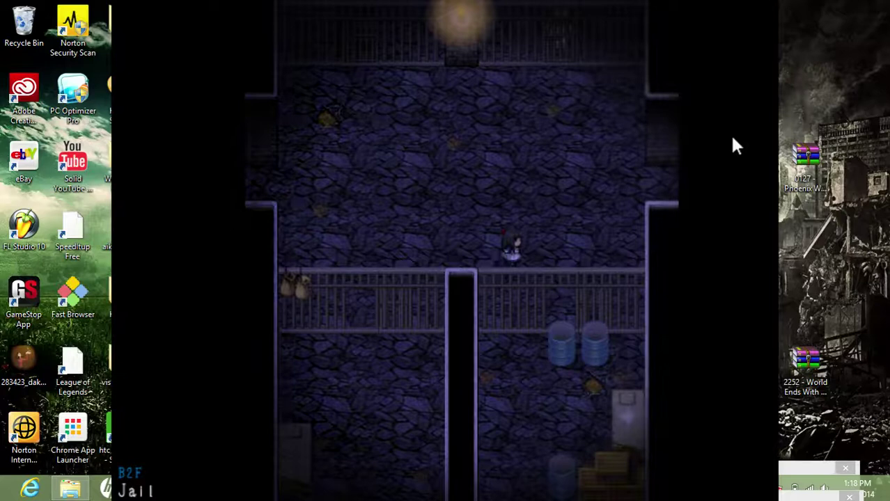
pyautogui.press('Right')
pyautogui.press('Right')
pyautogui.press('Right')
pyautogui.press('Right')
pyautogui.press('Right')
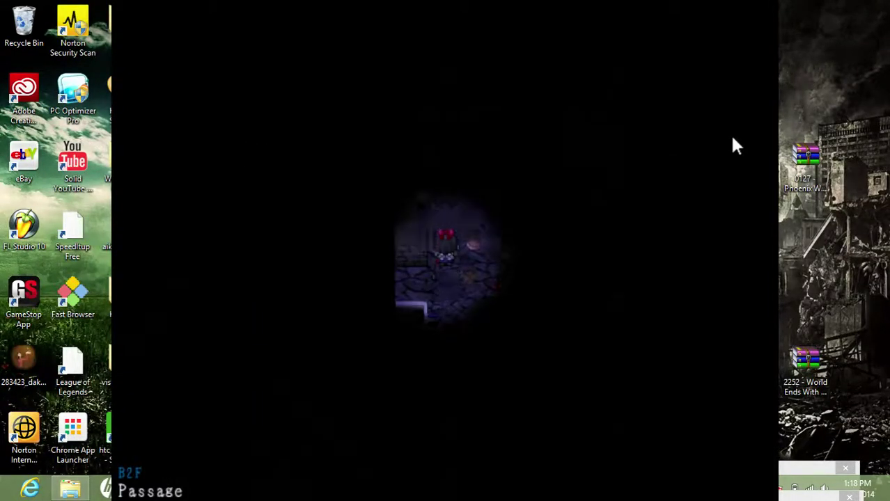
pyautogui.press('Down')
pyautogui.press('Down')
pyautogui.press('Right')
pyautogui.press('Right')
pyautogui.press('Up')
pyautogui.press('Up')
pyautogui.press('Up')
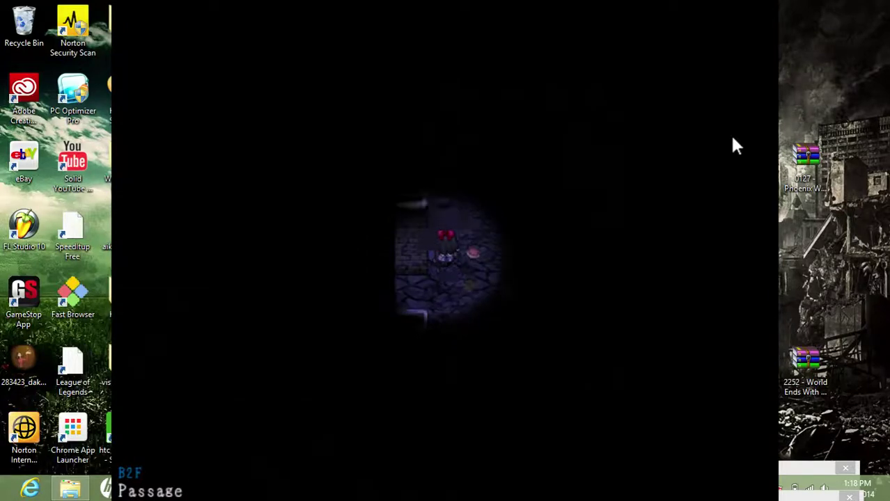
pyautogui.press('Down')
pyautogui.press('Down')
pyautogui.press('Down')
pyautogui.press('Down')
pyautogui.press('Right')
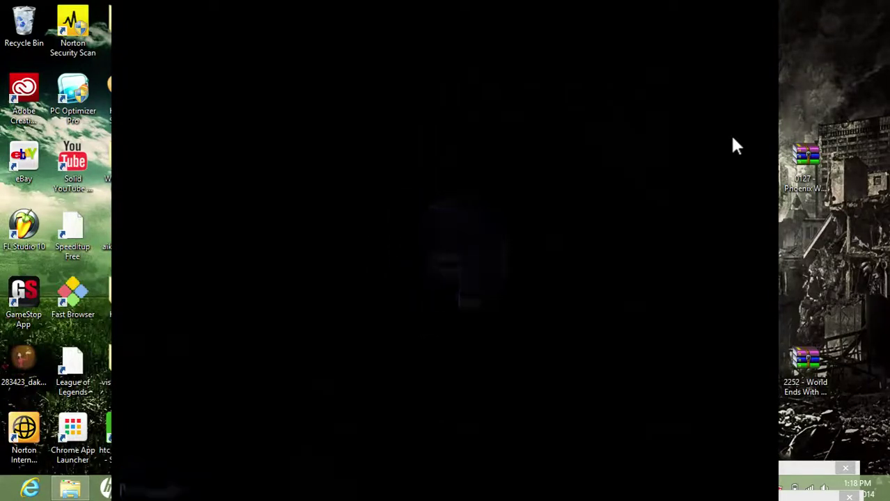
pyautogui.press('Up')
pyautogui.press('Up')
pyautogui.press('Up')
pyautogui.press('Up')
pyautogui.press('Up')
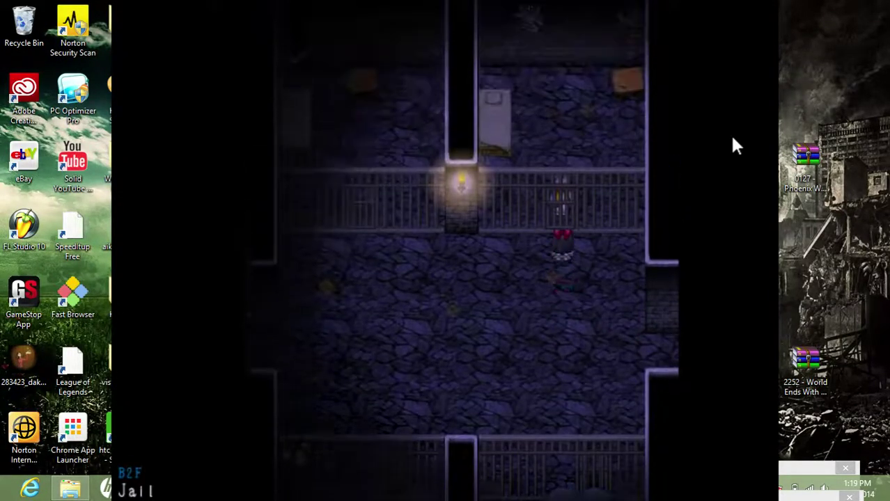
pyautogui.press('Left')
pyautogui.press('Left')
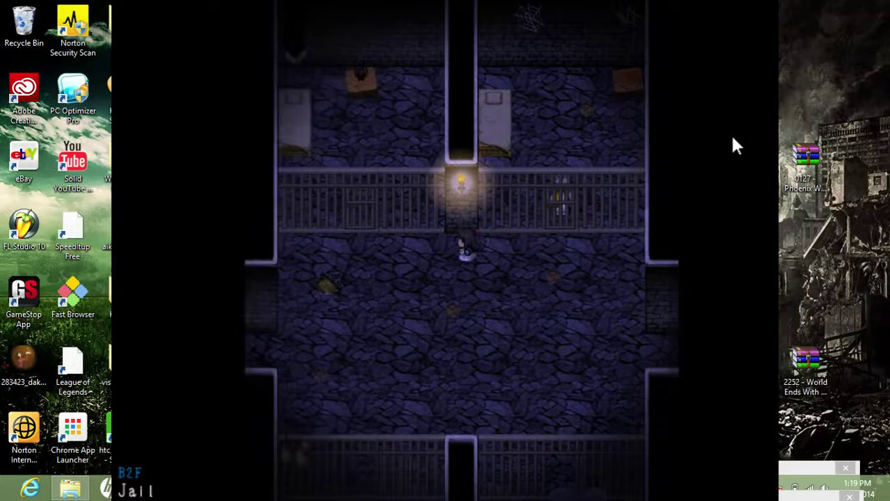
pyautogui.press('Left')
pyautogui.press('Left')
pyautogui.press('Left')
pyautogui.press('Left')
pyautogui.press('Left')
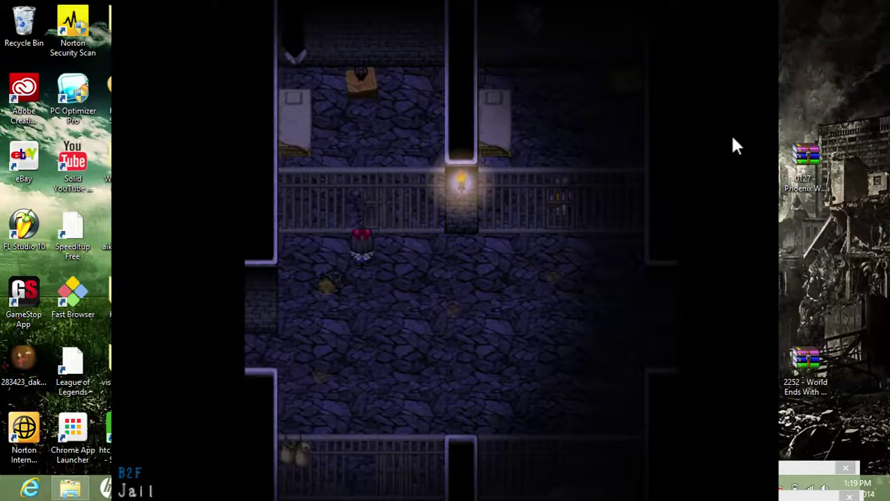
# Save over Data 1 in the upper-left cell, then move to its top-left corner
pyautogui.press('Up')
pyautogui.press('Up')
pyautogui.press('Up')
pyautogui.press('Up')
pyautogui.press('Return')
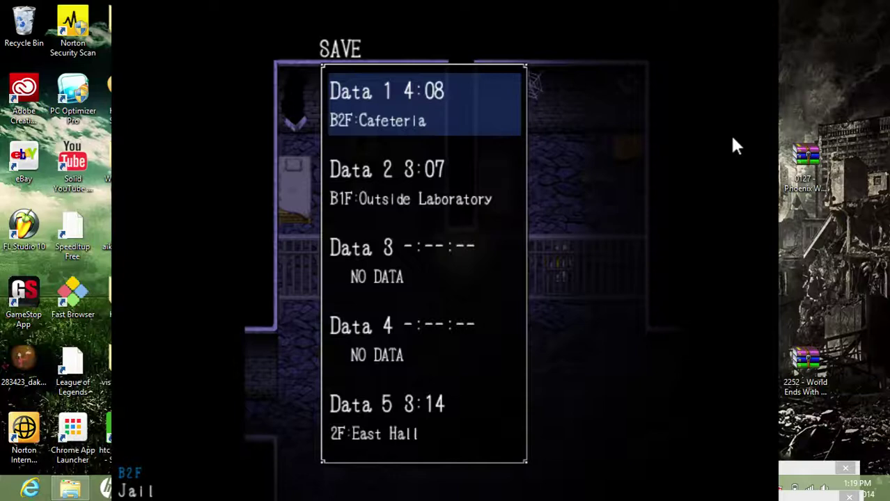
pyautogui.press('Return')
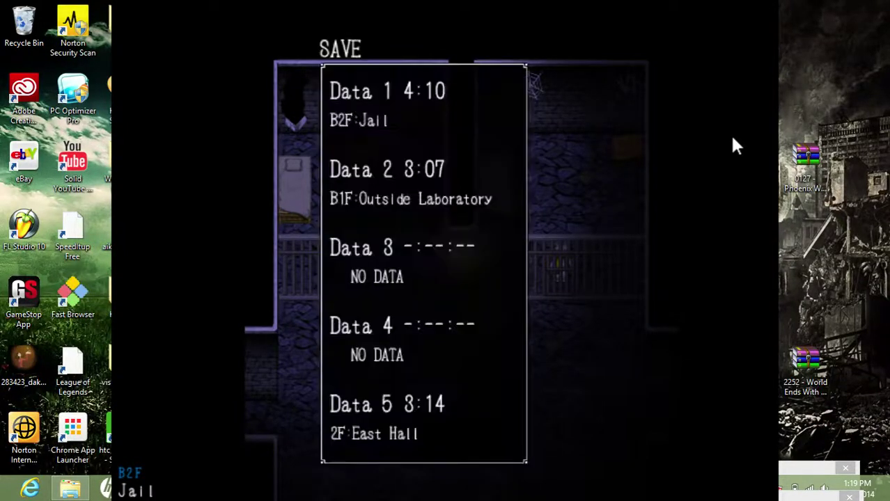
pyautogui.press('Escape')
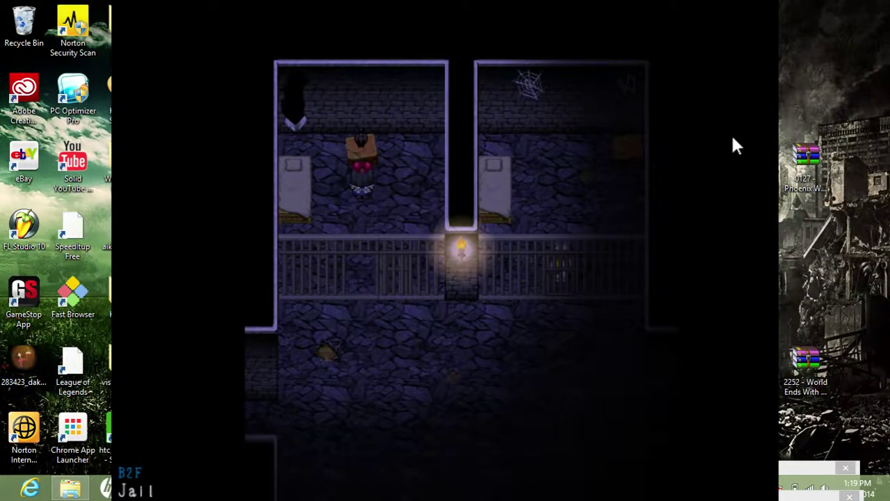
pyautogui.press('Left')
pyautogui.press('Left')
pyautogui.press('Down')
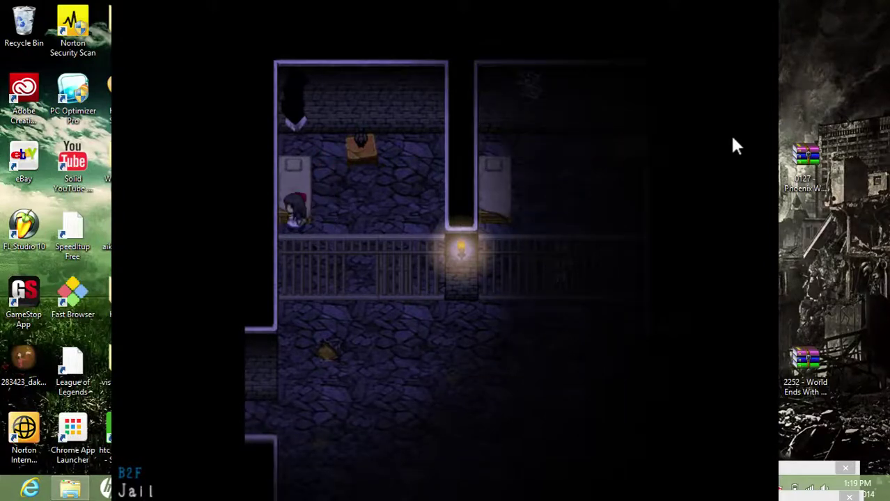
pyautogui.press('Right')
pyautogui.press('Up')
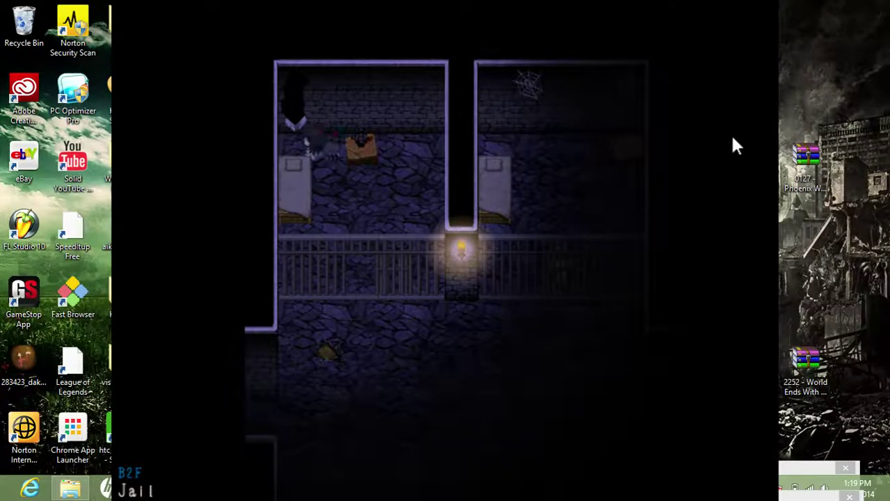
# Walk into the Hidden Passage, dismiss the dialogue and hint, and get caught by the creature
pyautogui.press('Up')
pyautogui.press('Left')
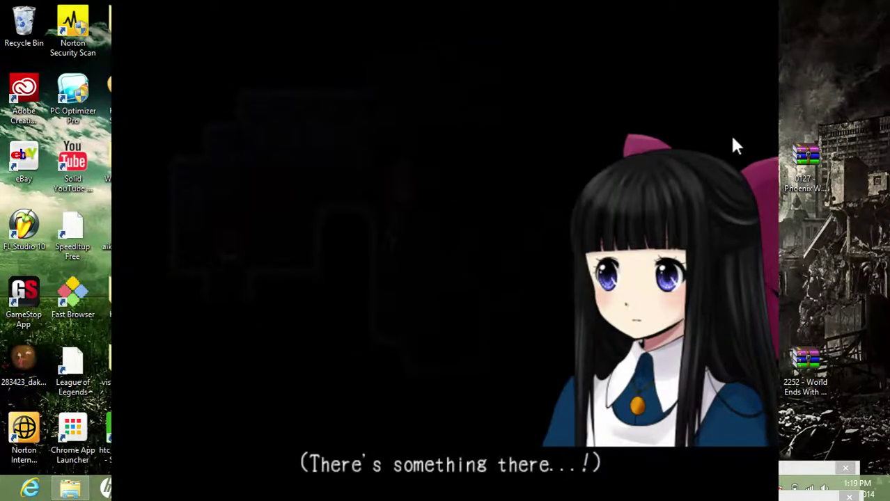
pyautogui.press('Return')
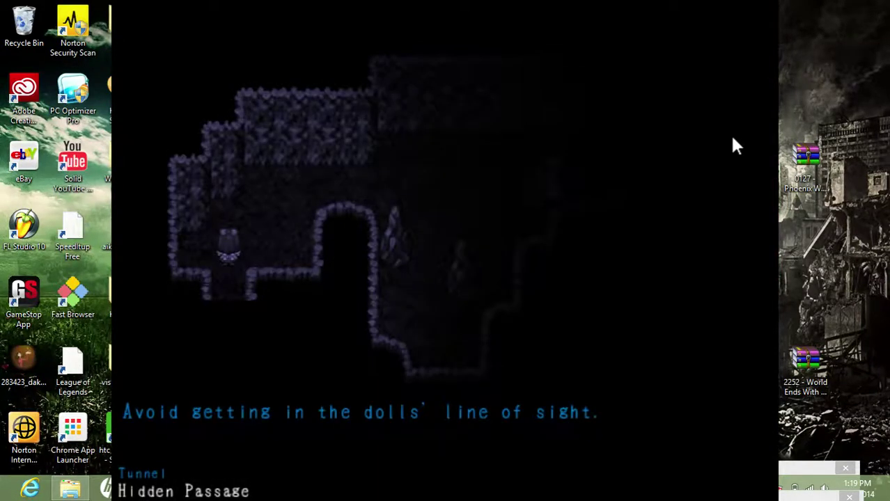
pyautogui.press('Up')
pyautogui.press('Up')
pyautogui.press('Up')
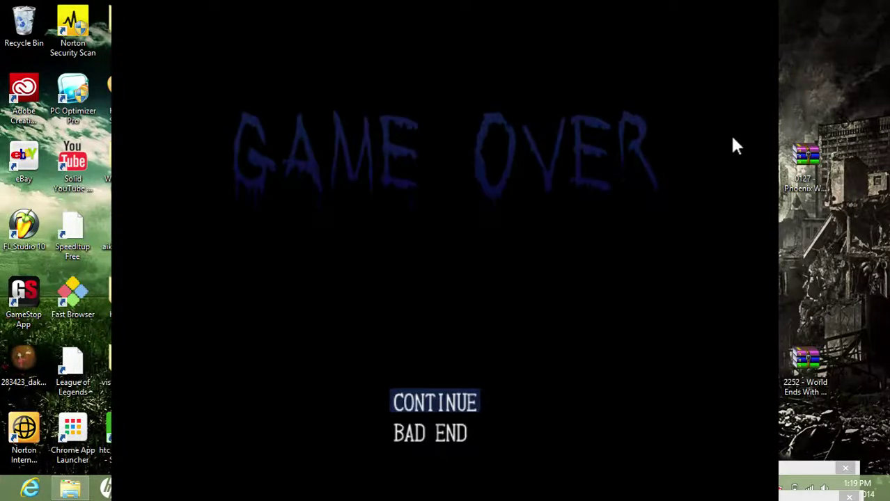
# Choose CONTINUE after the Game Over and walk up-left from the jail into the tunnel
pyautogui.press('Return')
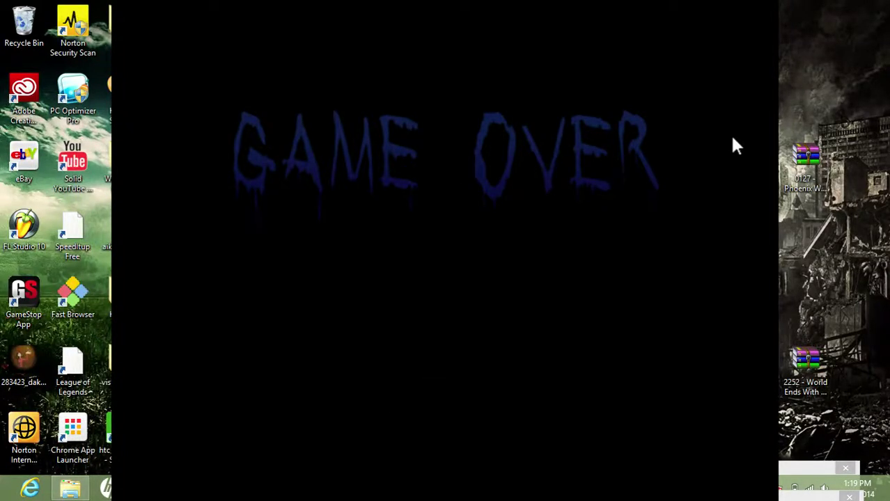
pyautogui.press('Left')
pyautogui.press('Up')
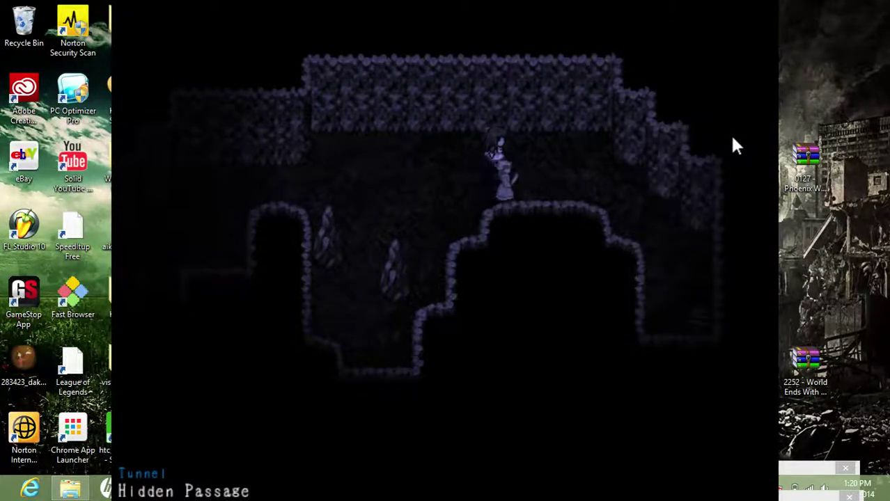
# Walk along the cave ledge and down the stairs into the lower tunnel
pyautogui.press('Right')
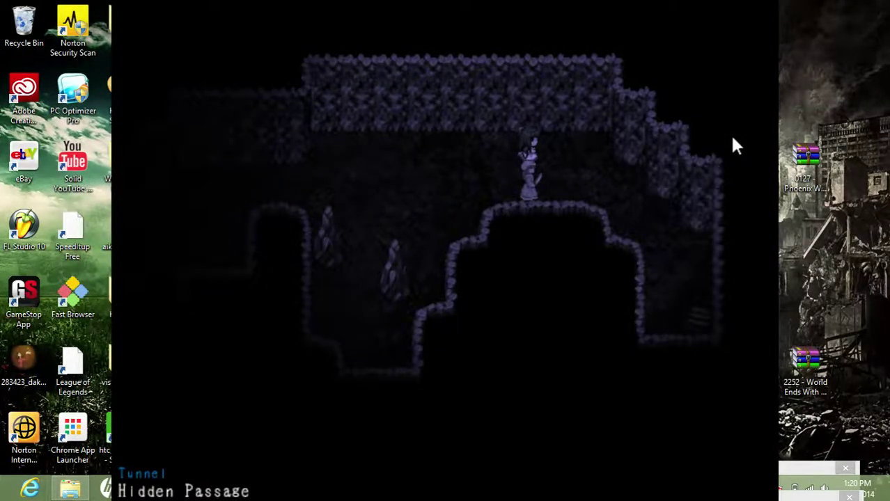
pyautogui.press('Right')
pyautogui.press('Right')
pyautogui.press('Right')
pyautogui.press('Down')
pyautogui.press('Down')
pyautogui.press('Down')
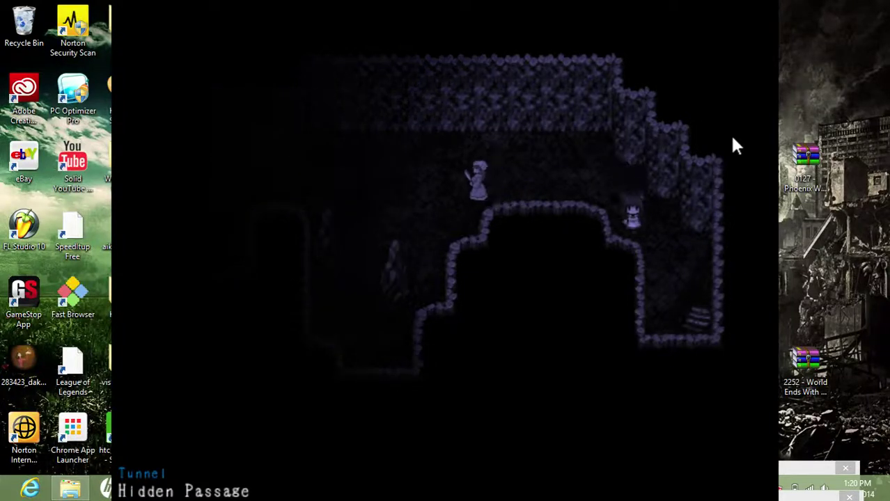
pyautogui.press('Down')
pyautogui.press('Down')
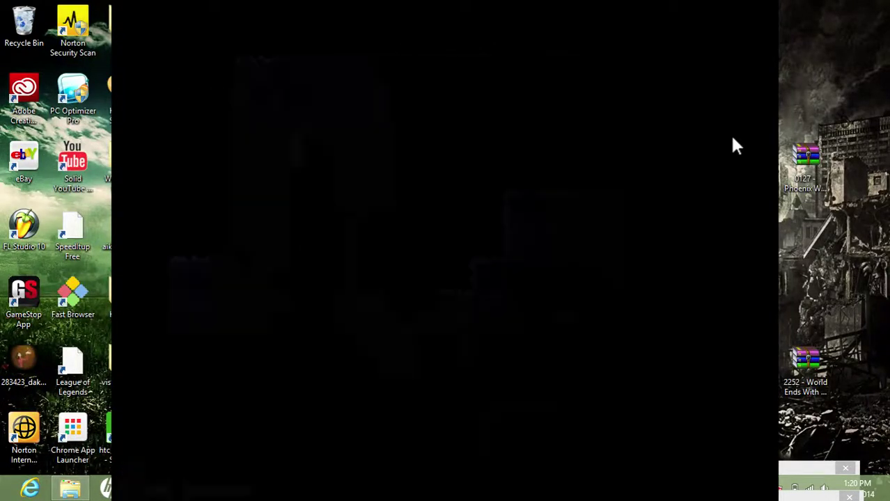
pyautogui.press('Down')
pyautogui.press('Down')
pyautogui.press('Left')
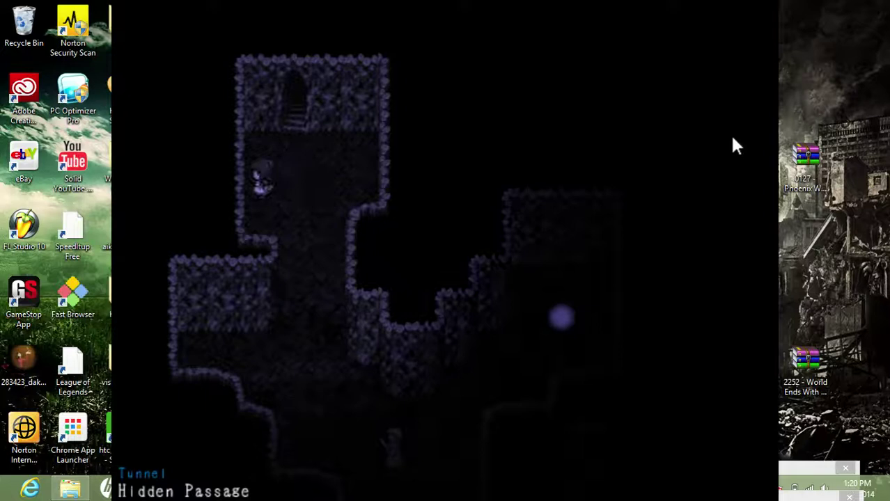
pyautogui.press('Down')
pyautogui.press('Down')
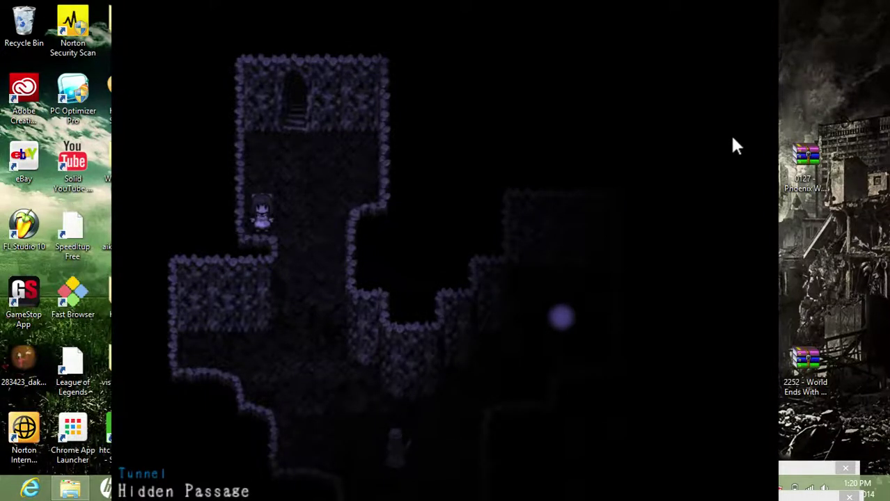
pyautogui.press('Right')
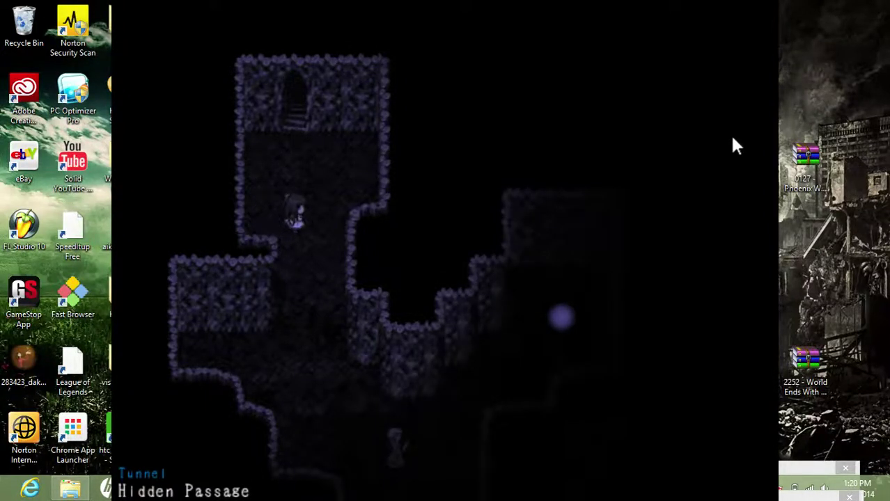
pyautogui.press('Left')
pyautogui.press('Right')
pyautogui.press('Right')
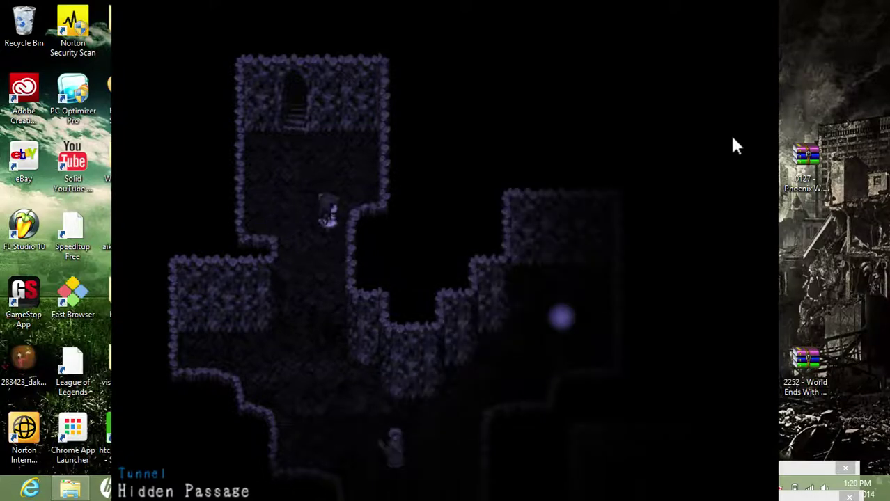
pyautogui.press('Down')
pyautogui.press('Down')
pyautogui.press('Down')
pyautogui.press('Down')
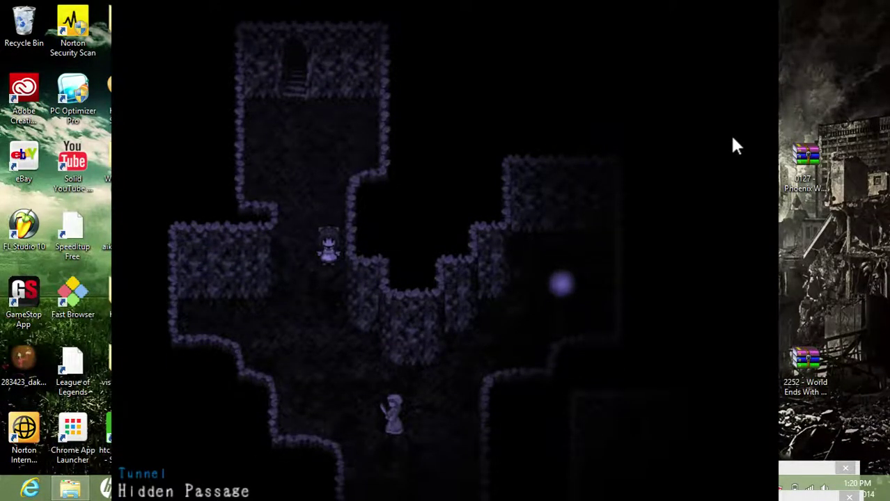
# Walk down the tunnel to the glowing orb and take the Gem
pyautogui.press('Down')
pyautogui.press('Down')
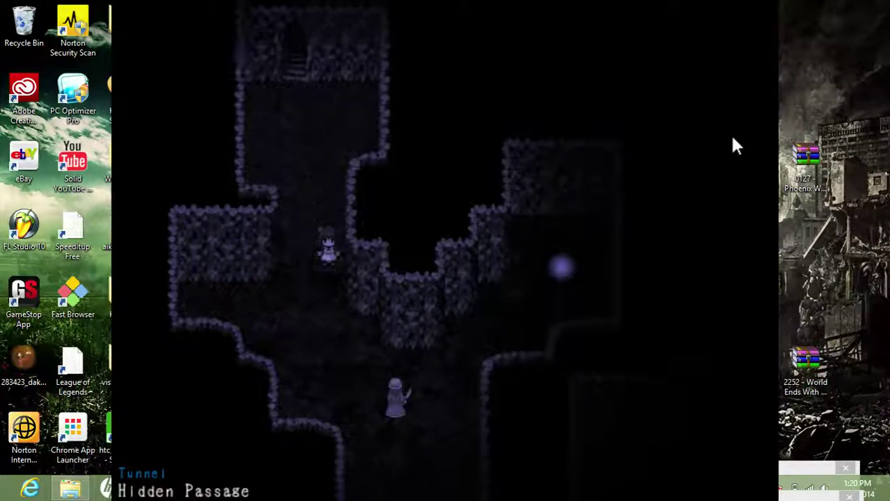
pyautogui.press('Down')
pyautogui.press('Down')
pyautogui.press('Down')
pyautogui.press('Down')
pyautogui.press('Down')
pyautogui.press('Right')
pyautogui.press('Right')
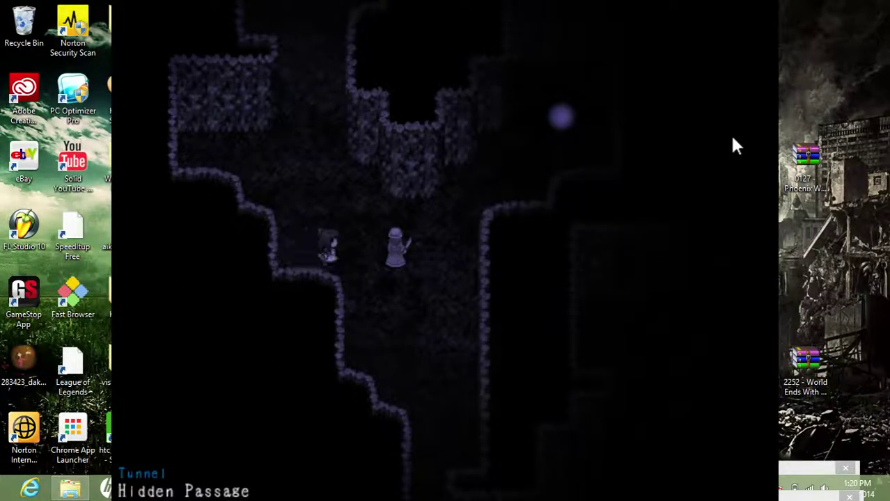
pyautogui.press('Right')
pyautogui.press('Up')
pyautogui.press('Up')
pyautogui.press('Up')
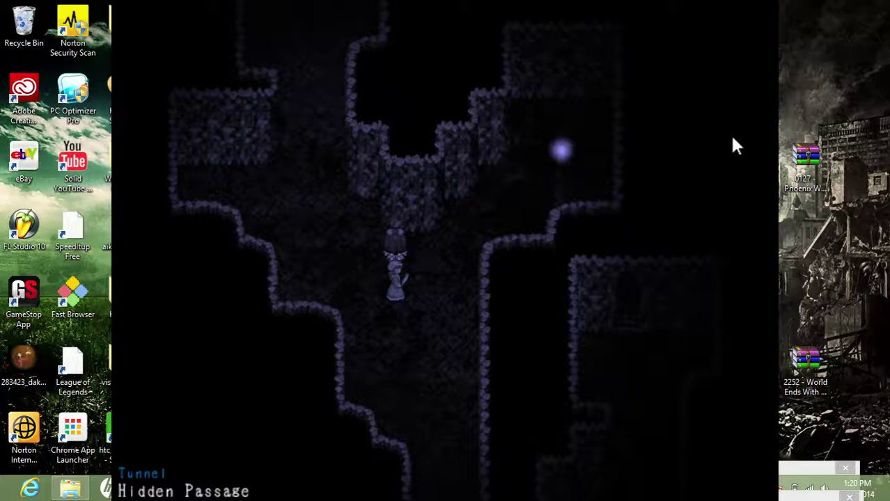
pyautogui.press('Up')
pyautogui.press('Up')
pyautogui.press('Up')
pyautogui.press('Up')
pyautogui.press('Up')
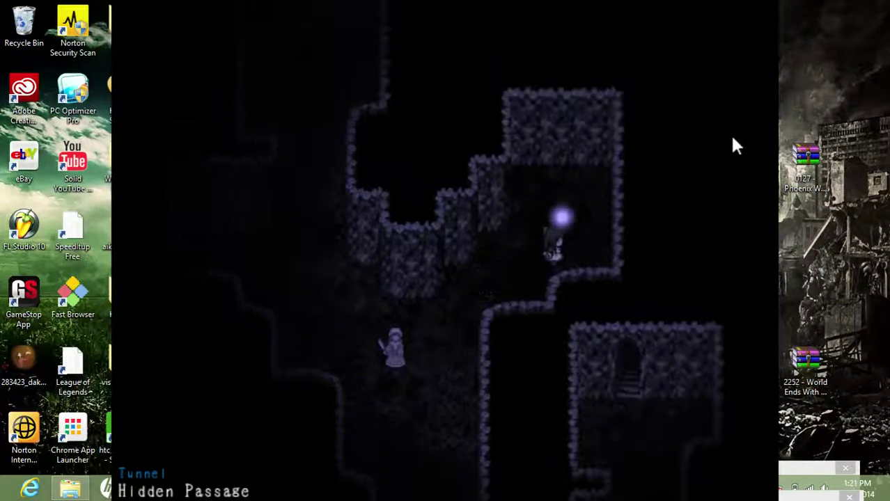
pyautogui.press('Up')
pyautogui.press('Up')
pyautogui.press('Up')
pyautogui.press('Left')
pyautogui.press('Return')
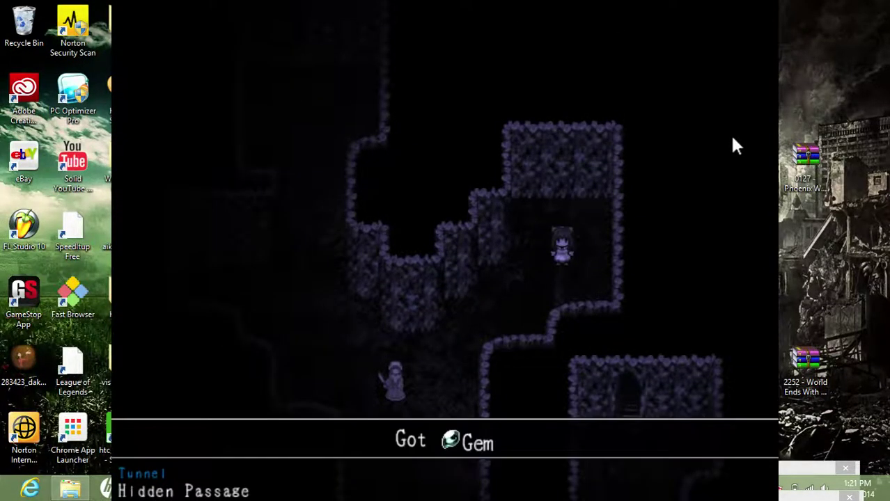
pyautogui.press('Return')
# Walk back through the tunnel into the stairs room, where Aya is caught
pyautogui.press('Left')
pyautogui.press('Left')
pyautogui.press('Down')
pyautogui.press('Down')
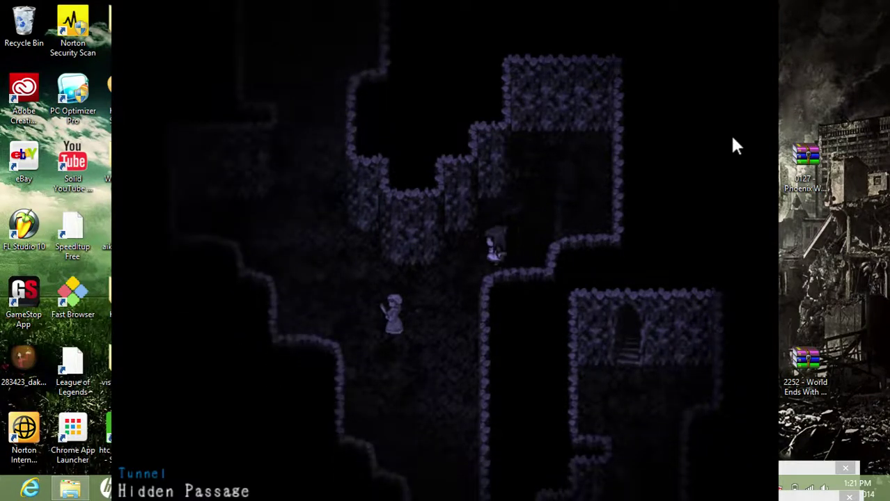
pyautogui.press('Down')
pyautogui.press('Down')
pyautogui.press('Down')
pyautogui.press('Down')
pyautogui.press('Down')
pyautogui.press('Down')
pyautogui.press('Down')
pyautogui.press('Down')
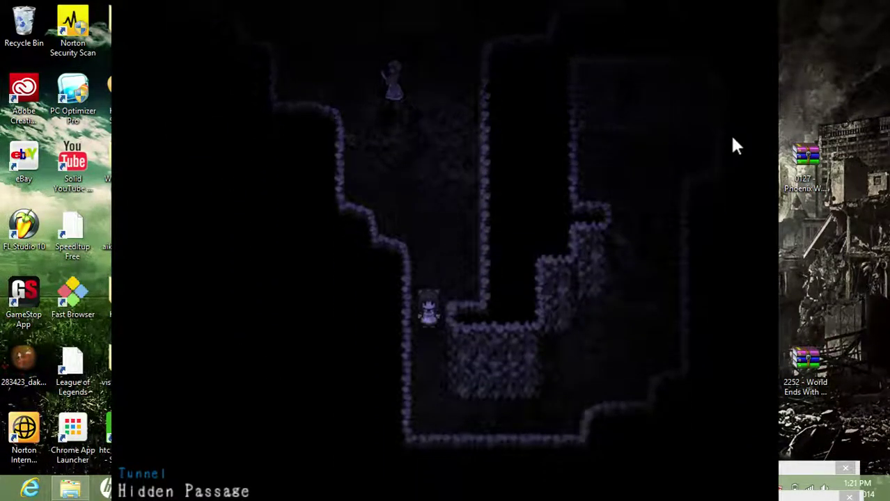
pyautogui.press('Down')
pyautogui.press('Down')
pyautogui.press('Right')
pyautogui.press('Right')
pyautogui.press('Right')
pyautogui.press('Right')
pyautogui.press('Up')
pyautogui.press('Up')
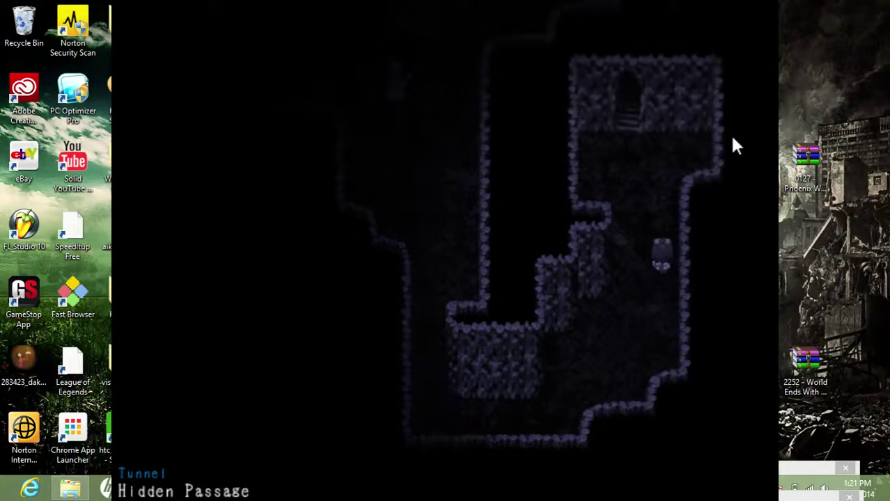
pyautogui.press('Up')
pyautogui.press('Up')
pyautogui.press('Up')
pyautogui.press('Up')
pyautogui.press('Up')
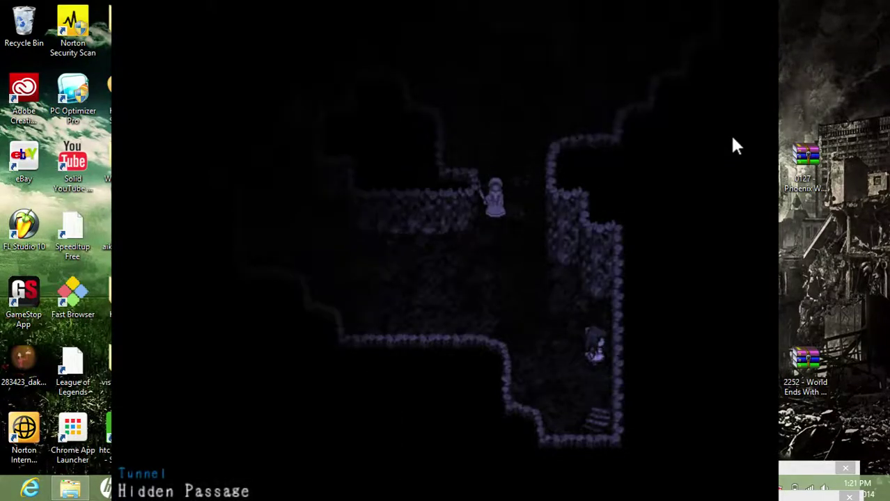
pyautogui.press('Up')
pyautogui.press('Up')
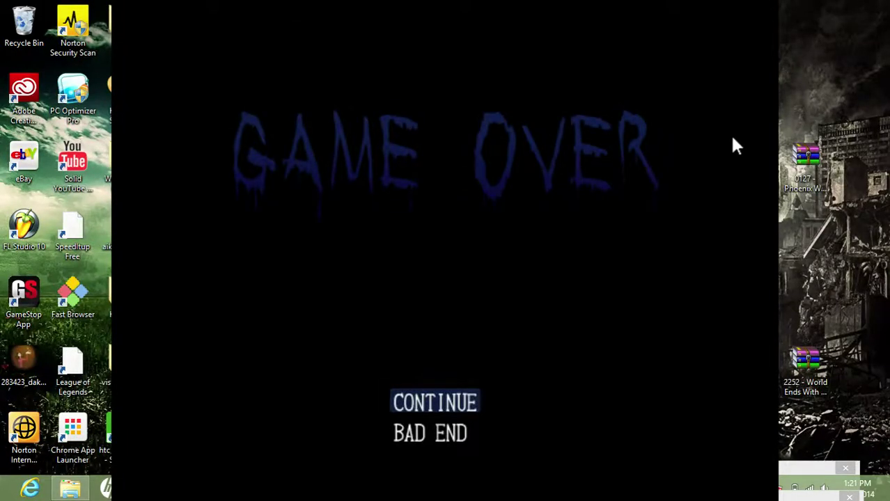
# Choose CONTINUE and walk up the jail cell into the Hidden Passage
pyautogui.press('Return')
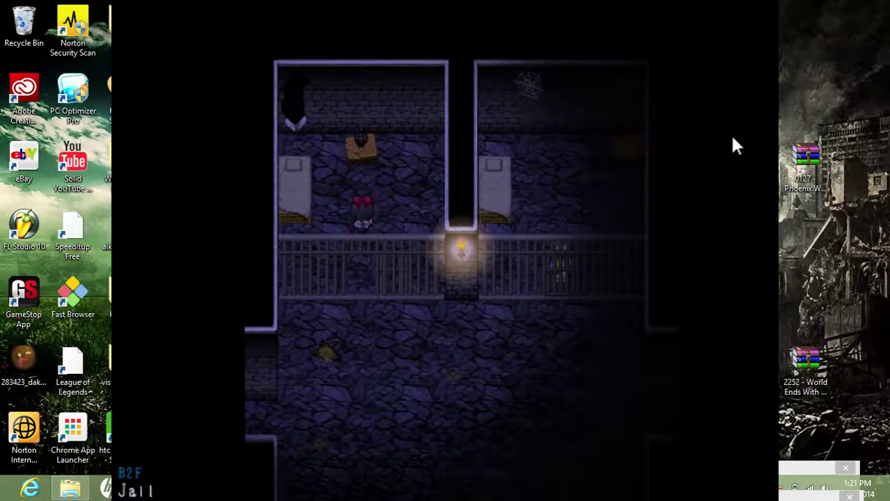
pyautogui.press('Up')
pyautogui.press('Up')
pyautogui.press('Up')
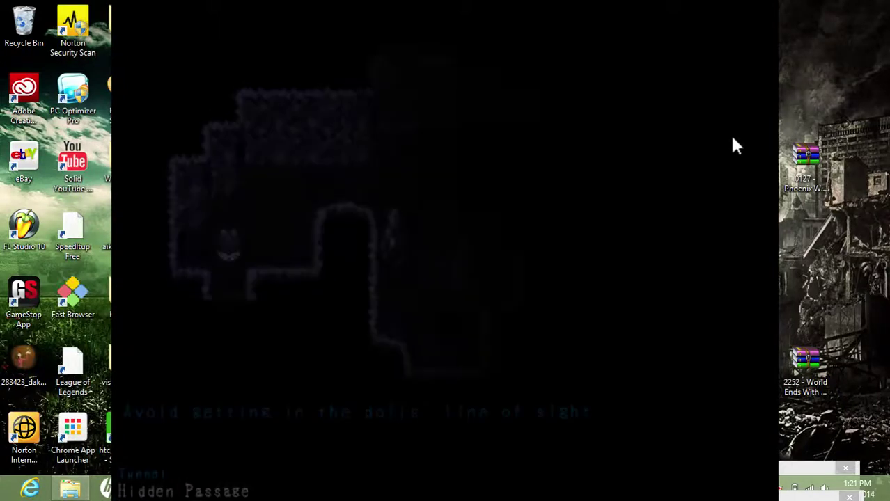
# Dismiss the hint and walk right along the upper cave ledge past the doll
pyautogui.press('Right')
pyautogui.press('Right')
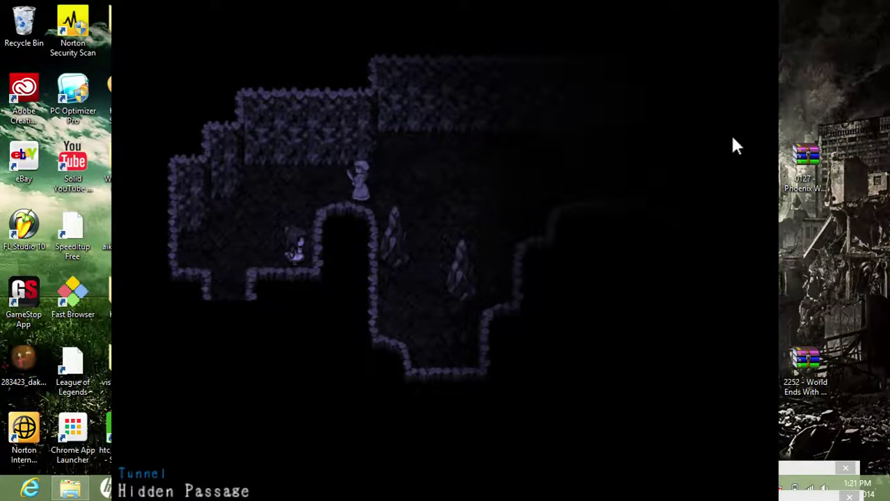
pyautogui.press('Up')
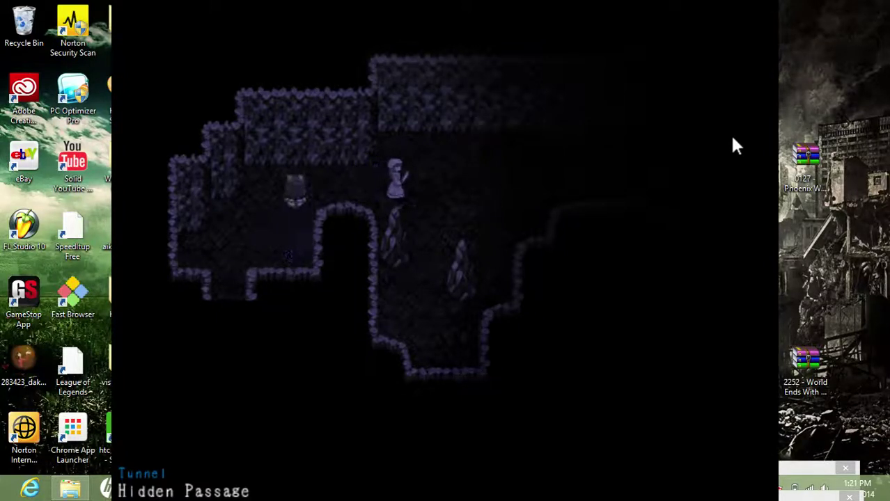
pyautogui.press('Right')
pyautogui.press('Right')
pyautogui.press('Right')
pyautogui.press('Right')
pyautogui.press('Right')
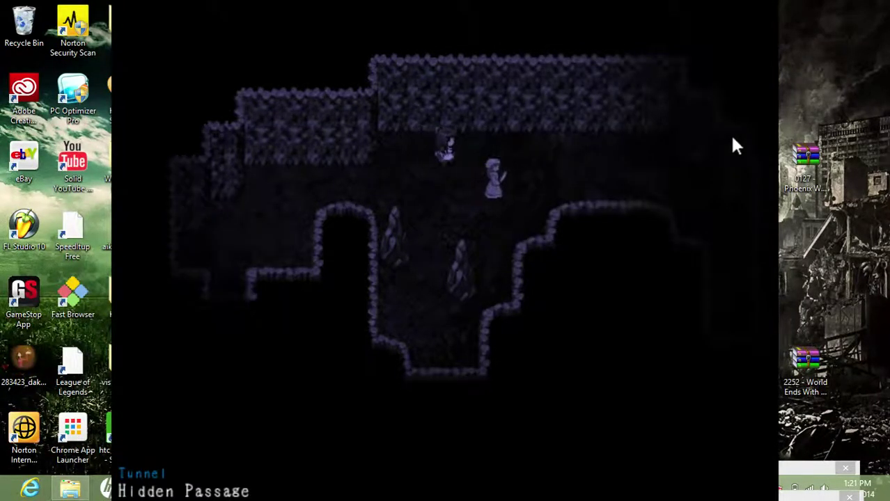
pyautogui.press('Up')
pyautogui.press('Right')
pyautogui.press('Right')
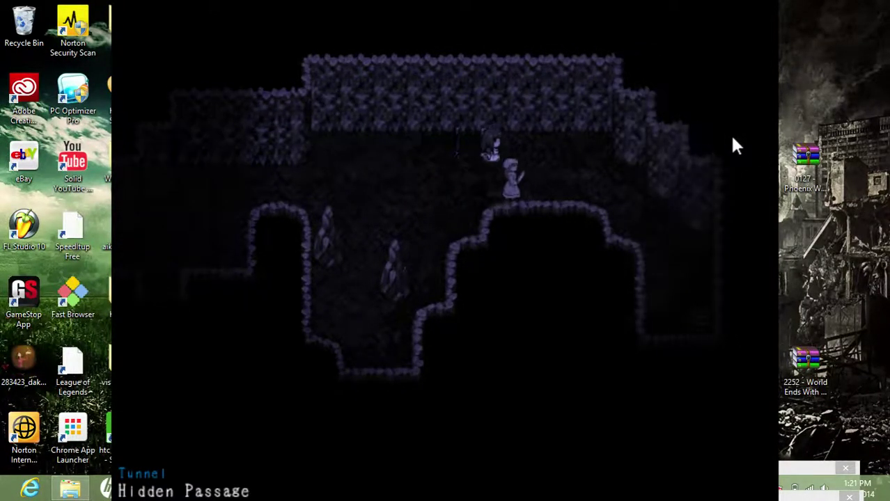
pyautogui.press('Right')
pyautogui.press('Right')
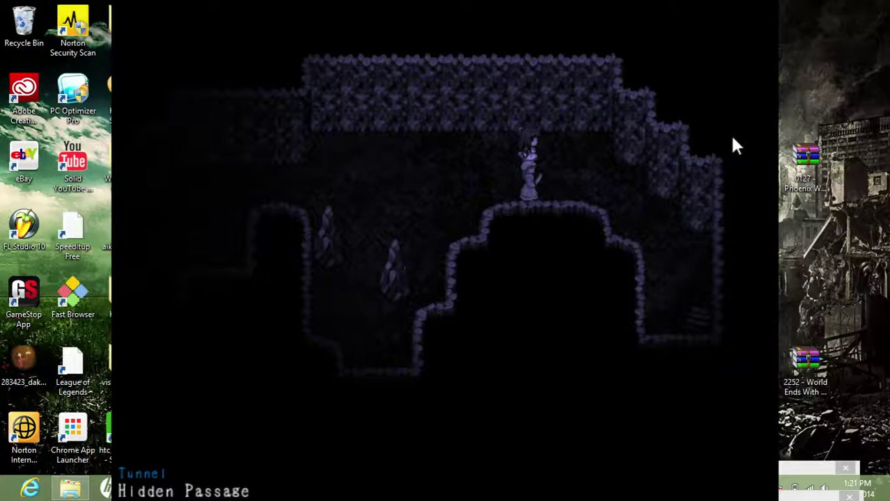
pyautogui.press('Right')
pyautogui.press('Right')
pyautogui.press('Right')
pyautogui.press('Right')
# Take the lower-right stairs down and walk toward the doll figure
pyautogui.press('Down')
pyautogui.press('Down')
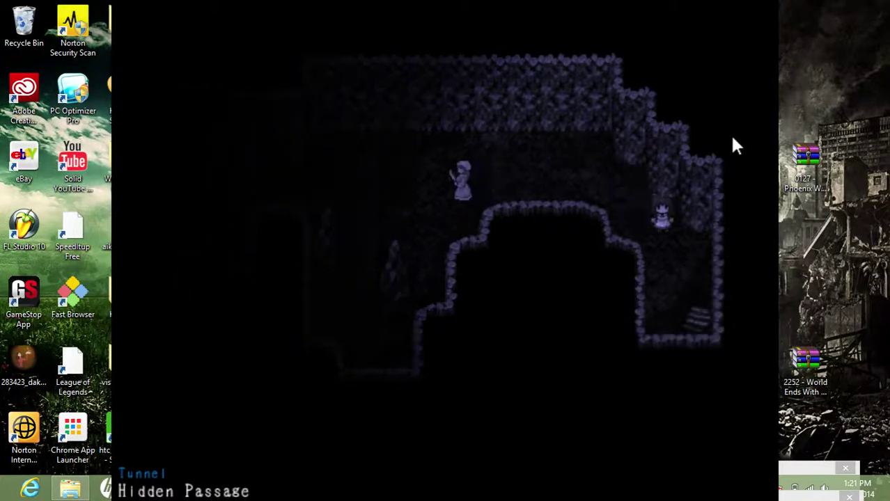
pyautogui.press('Down')
pyautogui.press('Down')
pyautogui.press('Down')
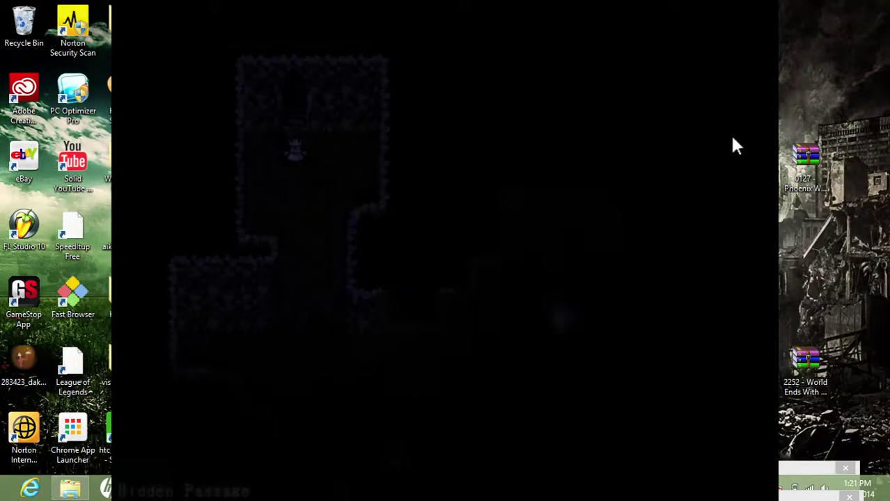
pyautogui.press('Down')
pyautogui.press('Down')
pyautogui.press('Right')
pyautogui.press('Down')
pyautogui.press('Down')
pyautogui.press('Down')
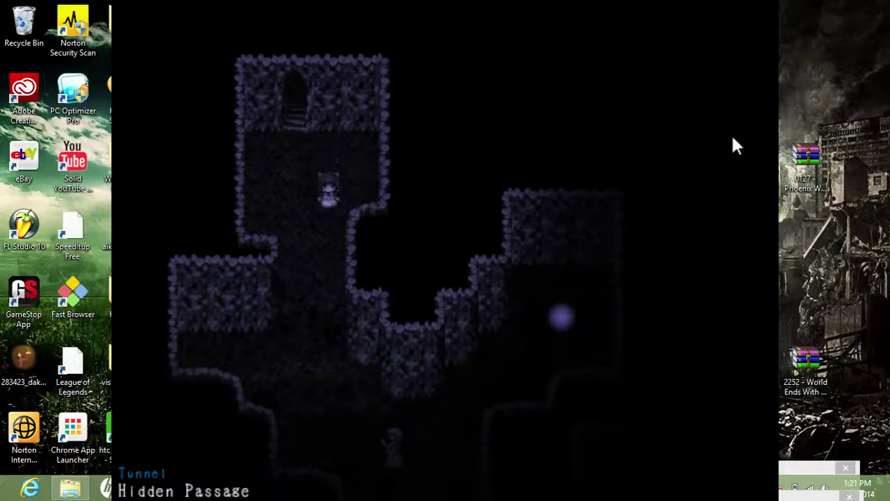
pyautogui.press('Down')
pyautogui.press('Down')
pyautogui.press('Down')
pyautogui.press('Down')
pyautogui.press('Down')
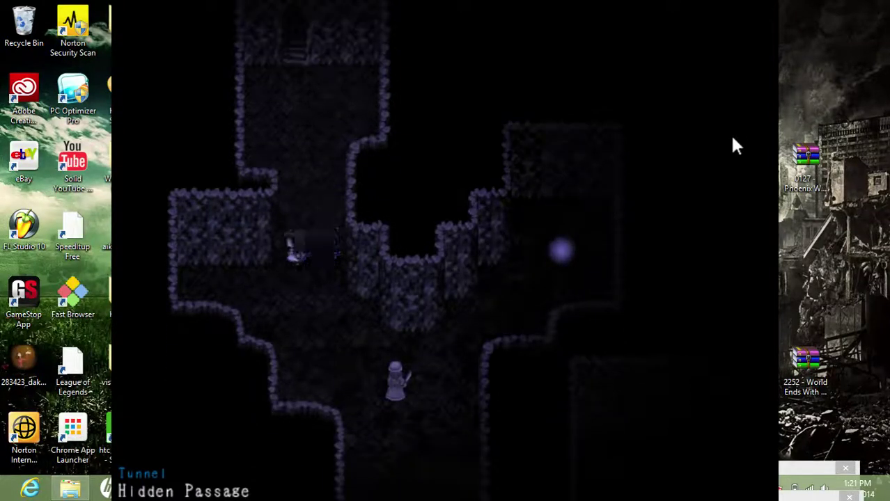
pyautogui.press('Down')
pyautogui.press('Down')
pyautogui.press('Down')
pyautogui.press('Down')
pyautogui.press('Down')
pyautogui.press('Down')
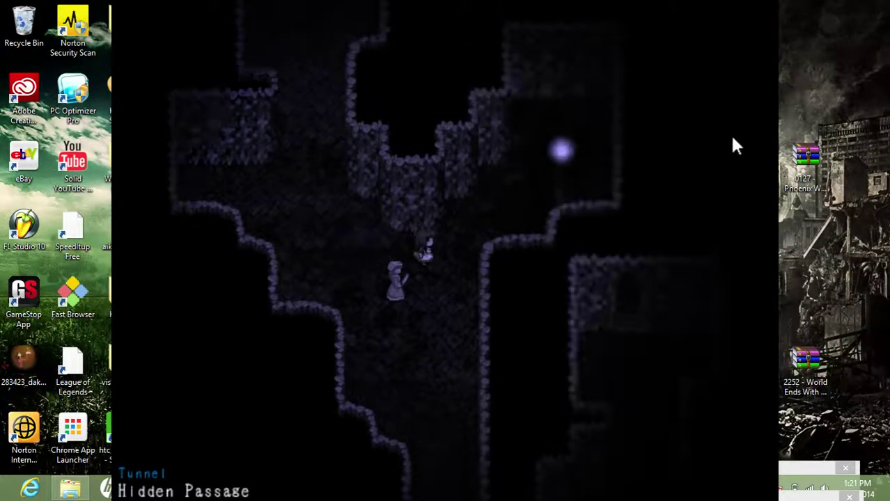
# Get caught by the doll, then choose CONTINUE on the Game Over screen
pyautogui.press('Return')
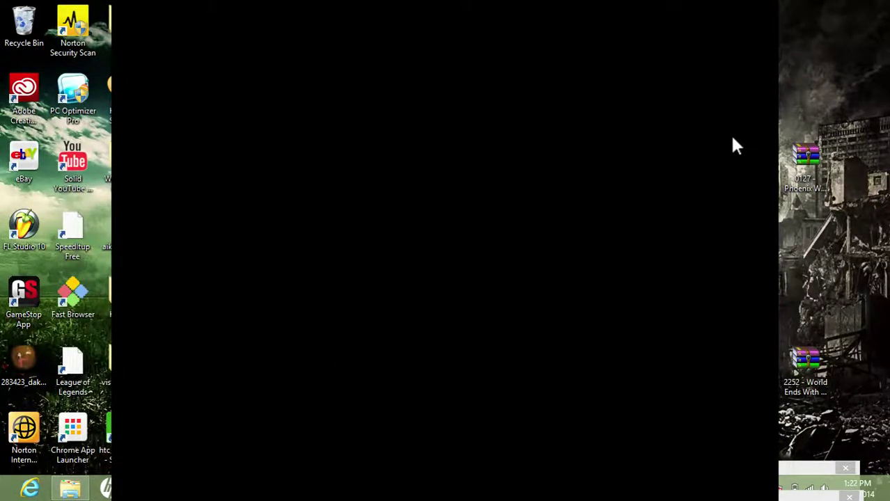
pyautogui.press('Return')
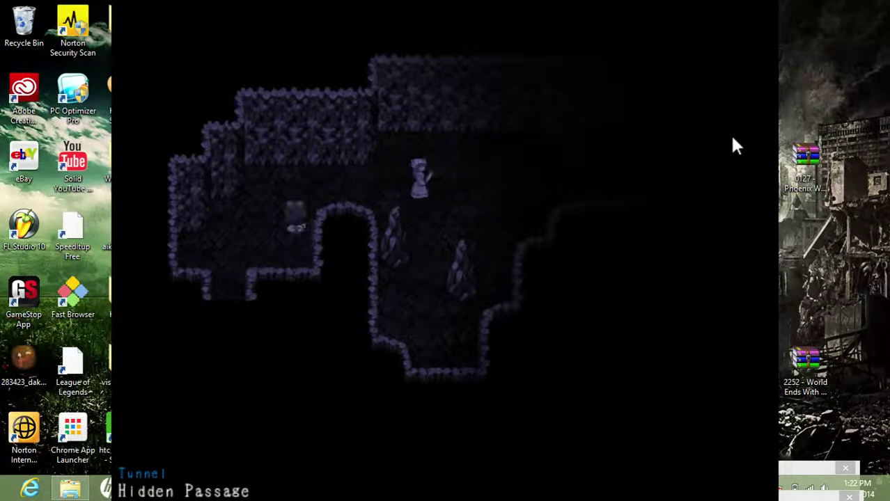
# Follow the doll right and down through the caves, around the standing figure, to the orb chamber
pyautogui.press('Right')
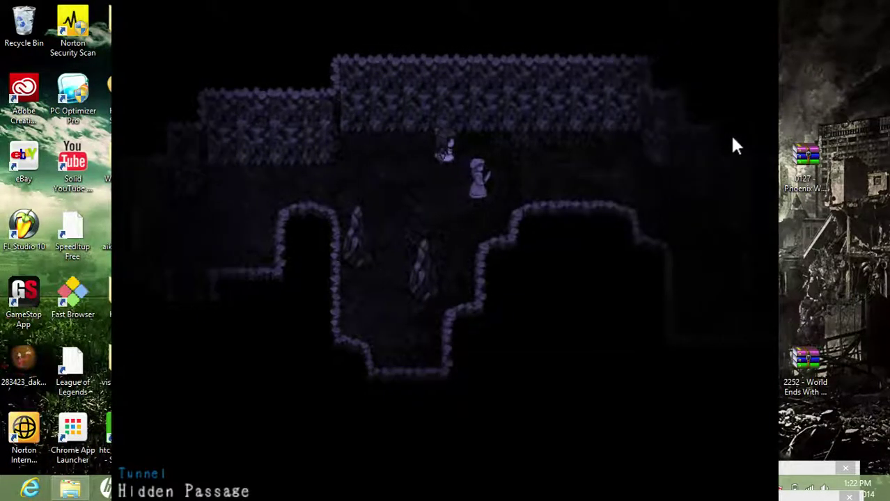
pyautogui.press('Right')
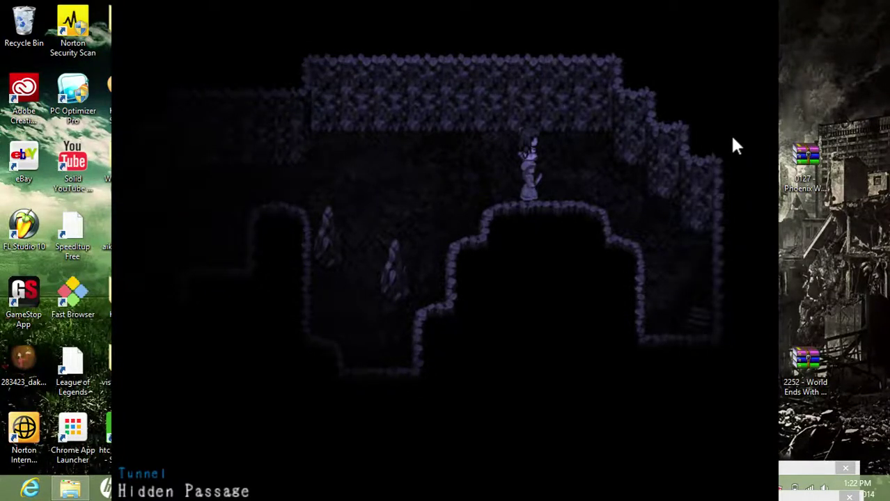
pyautogui.press('Right')
pyautogui.press('Down')
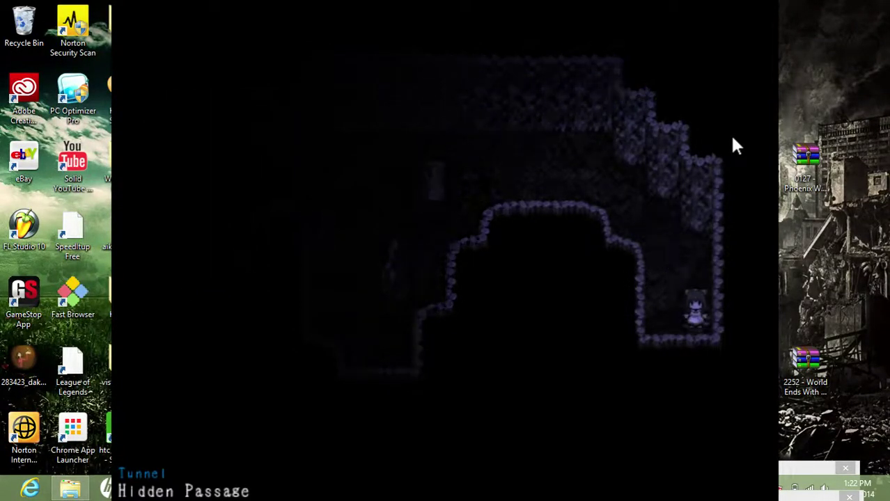
pyautogui.press('Down')
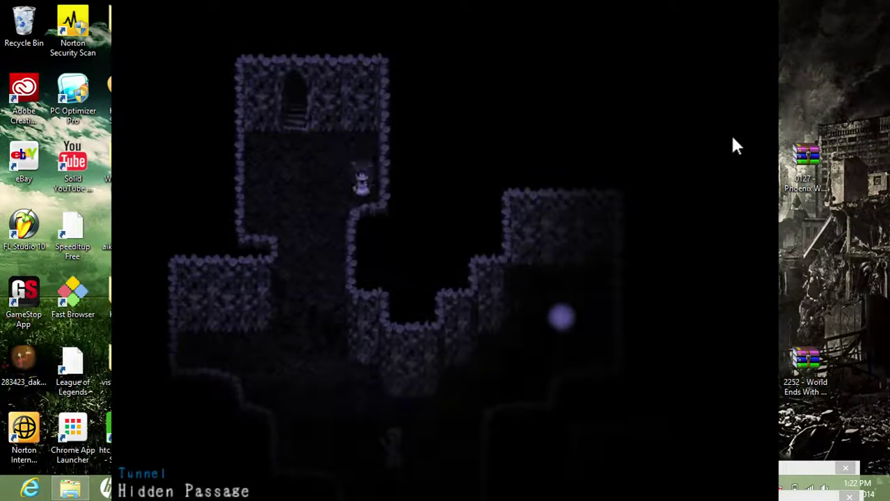
pyautogui.press('Left')
pyautogui.press('Down')
pyautogui.press('Down')
pyautogui.press('Down')
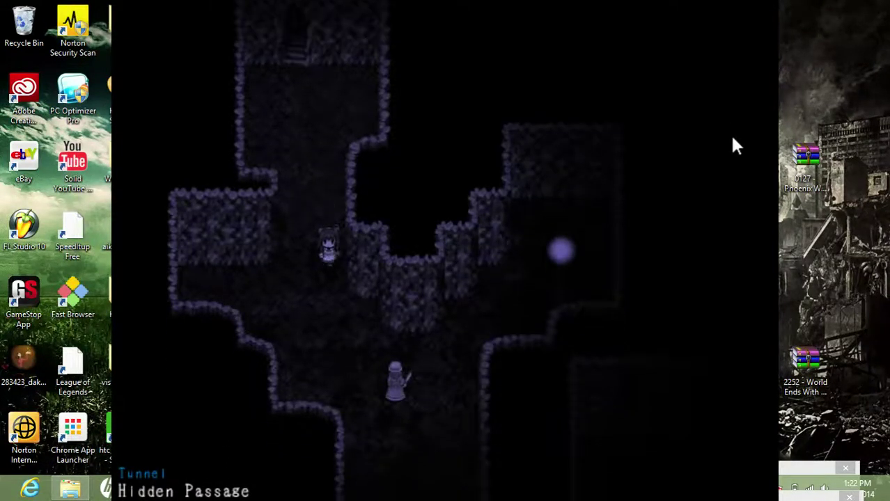
pyautogui.press('Down')
pyautogui.press('Down')
pyautogui.press('Down')
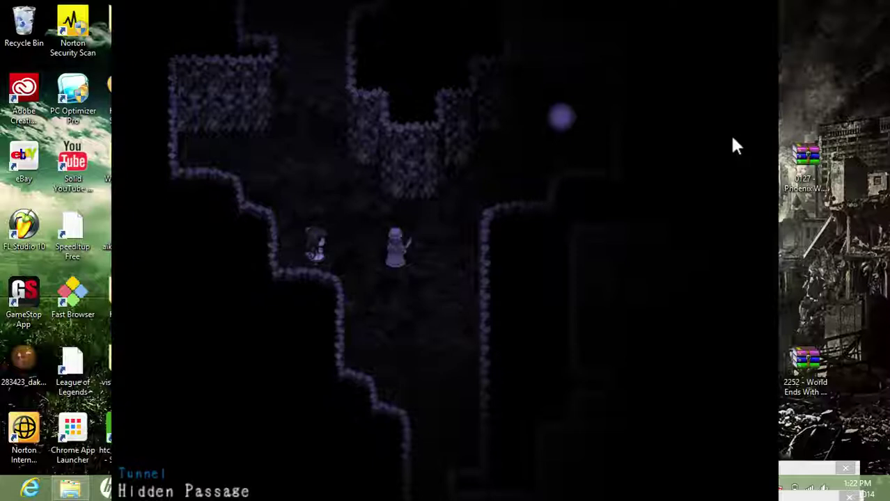
pyautogui.press('Right')
pyautogui.press('Up')
pyautogui.press('Right')
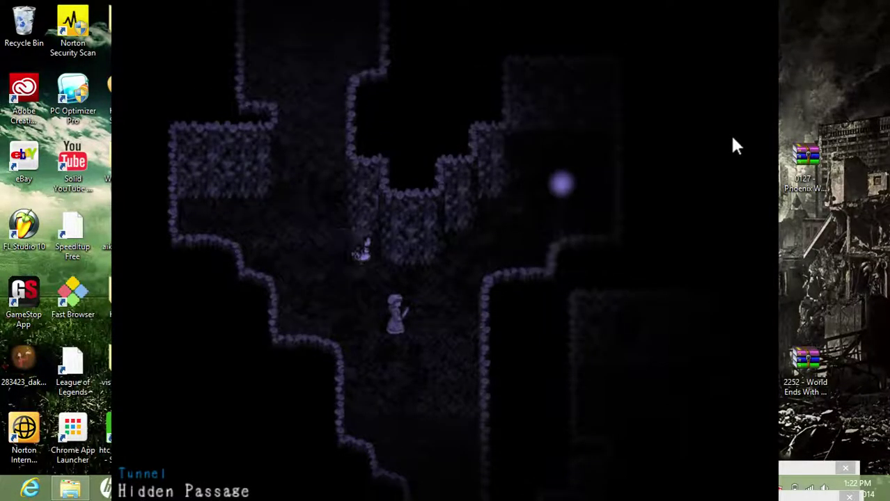
pyautogui.press('Up')
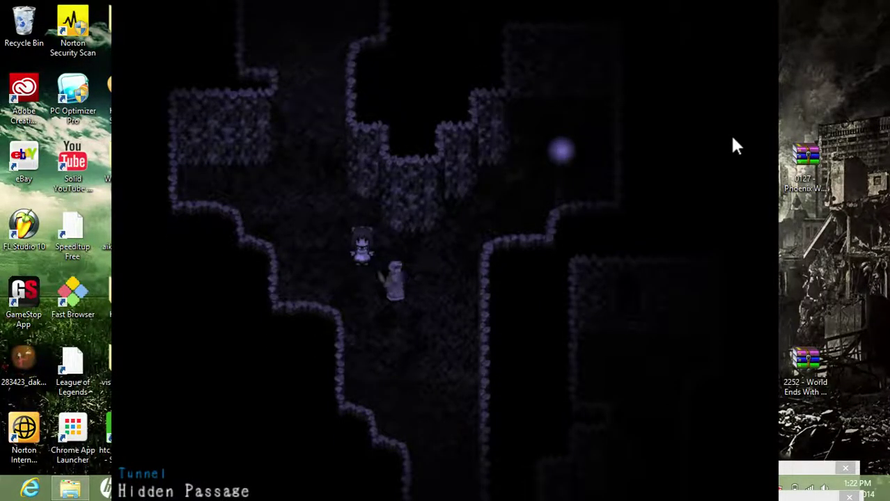
pyautogui.press('Up')
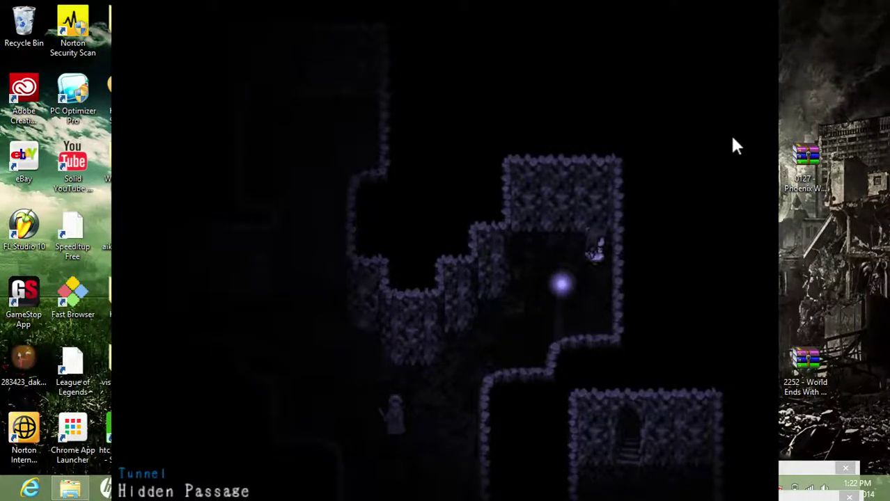
# Collect the Gem from the glowing orb and step back away from it
pyautogui.press('Left')
pyautogui.press('Down')
pyautogui.press('Return')
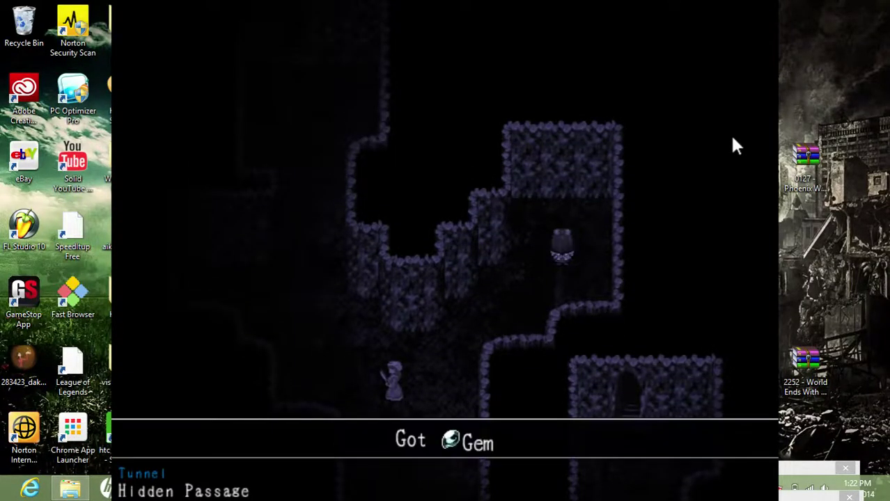
pyautogui.press('Return')
pyautogui.press('Left')
pyautogui.press('Up')
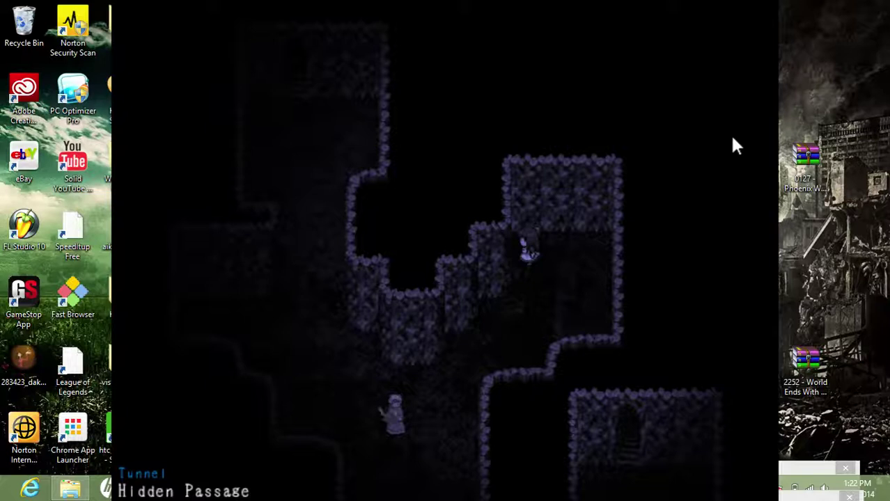
# Head back down past the standing figure toward the exit, where a doll catches Aya
pyautogui.press('Down')
pyautogui.press('Down')
pyautogui.press('Down')
pyautogui.press('Left')
pyautogui.press('Down')
pyautogui.press('Down')
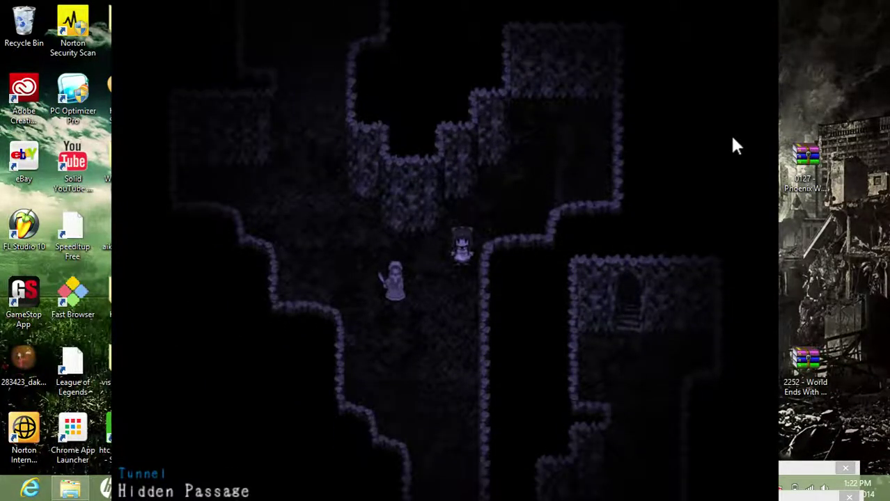
pyautogui.press('Down')
pyautogui.press('Down')
pyautogui.press('Left')
pyautogui.press('Down')
pyautogui.press('Down')
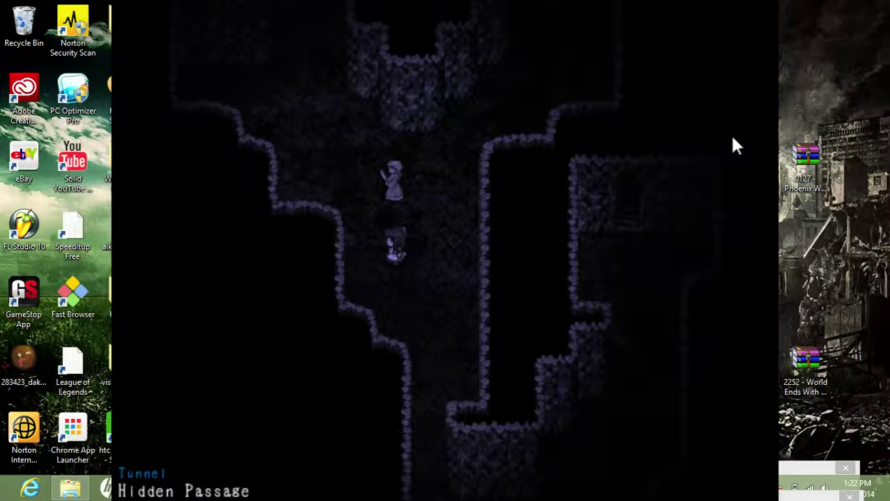
pyautogui.press('Left')
pyautogui.press('Up')
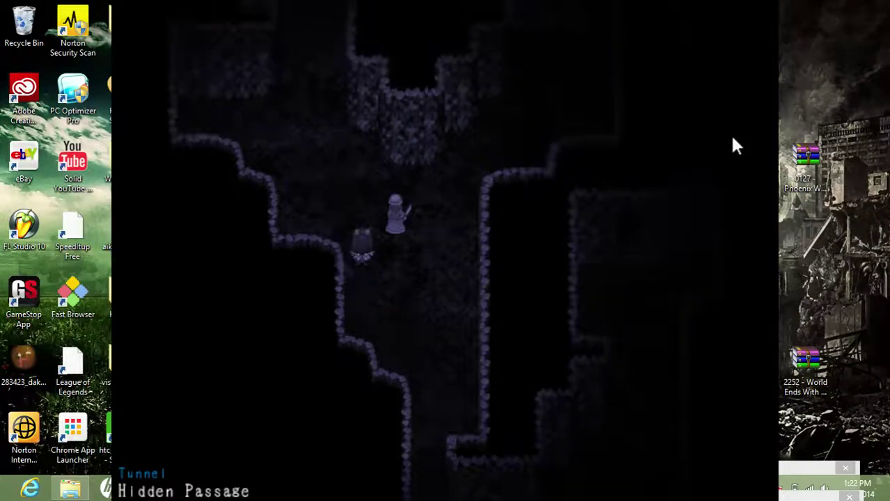
pyautogui.press('Up')
pyautogui.press('Up')
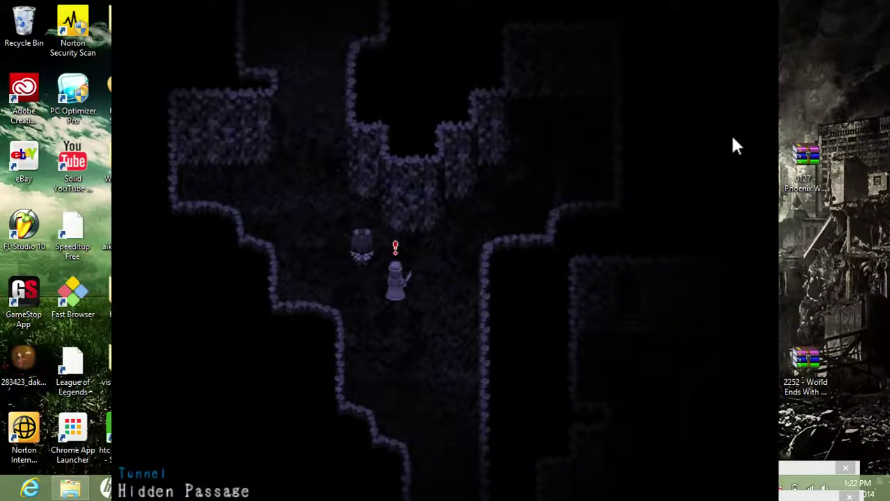
pyautogui.press('Up')
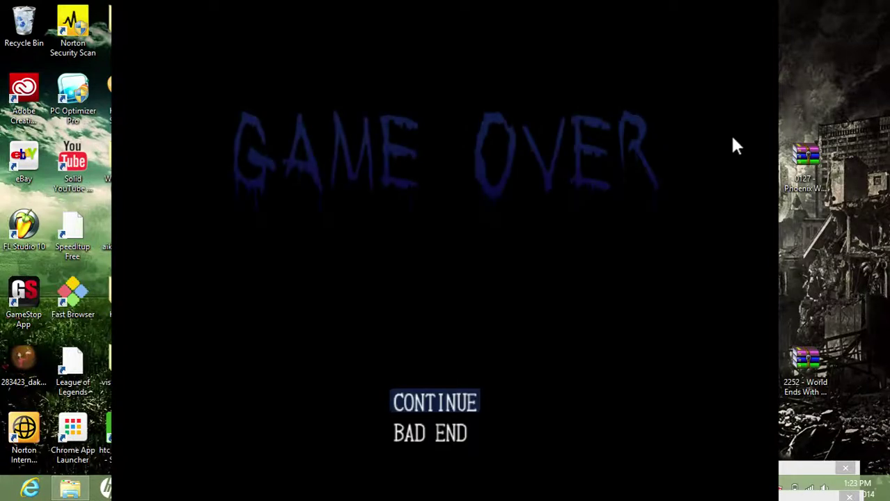
# Choose Continue on Game Over, then advance past the jail scene and the line-of-sight hint
pyautogui.press('Return')
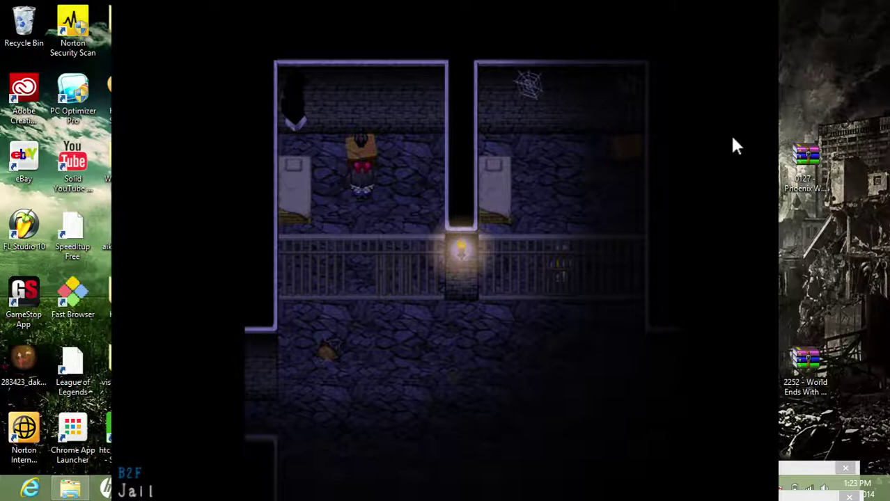
pyautogui.press('Up')
pyautogui.press('Up')
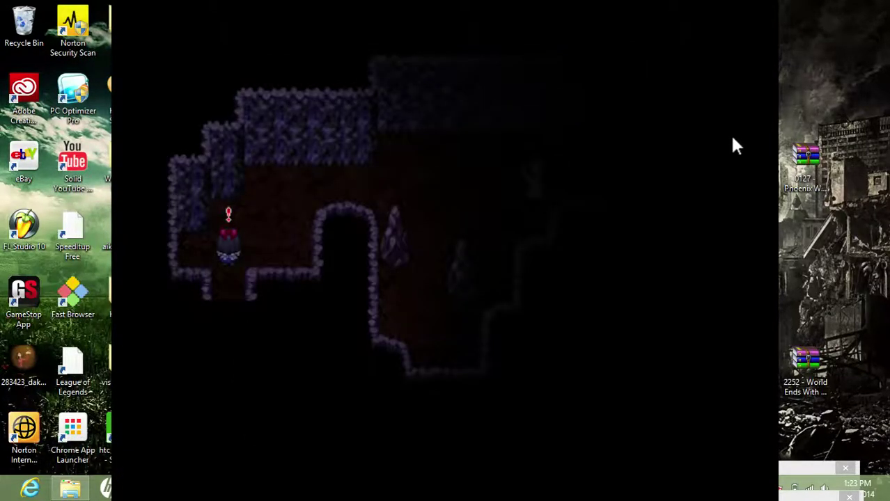
pyautogui.press('Return')
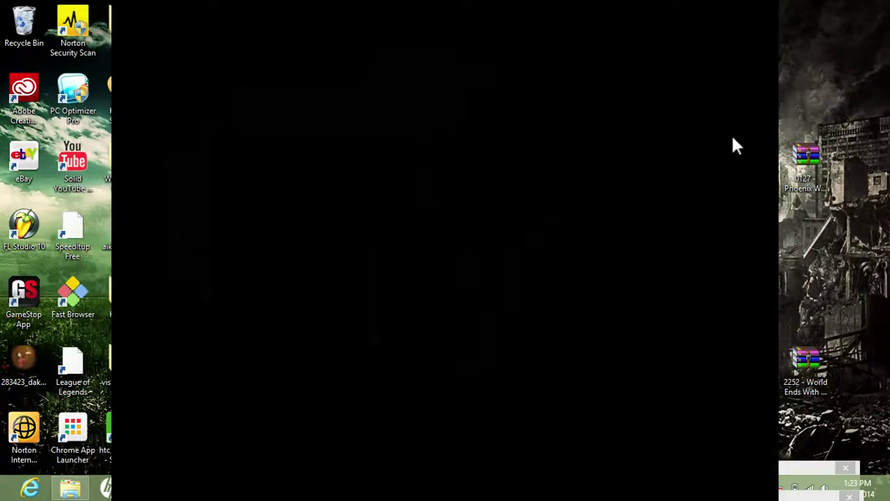
# Cross the first cave to the right and take the lower-right stairs into the next room
pyautogui.press('Right')
pyautogui.press('Right')
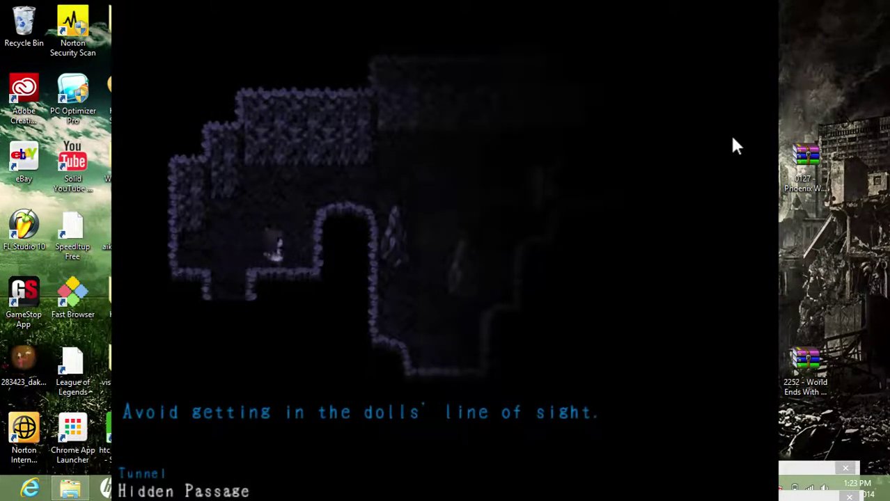
pyautogui.press('Left')
pyautogui.press('Left')
pyautogui.press('Left')
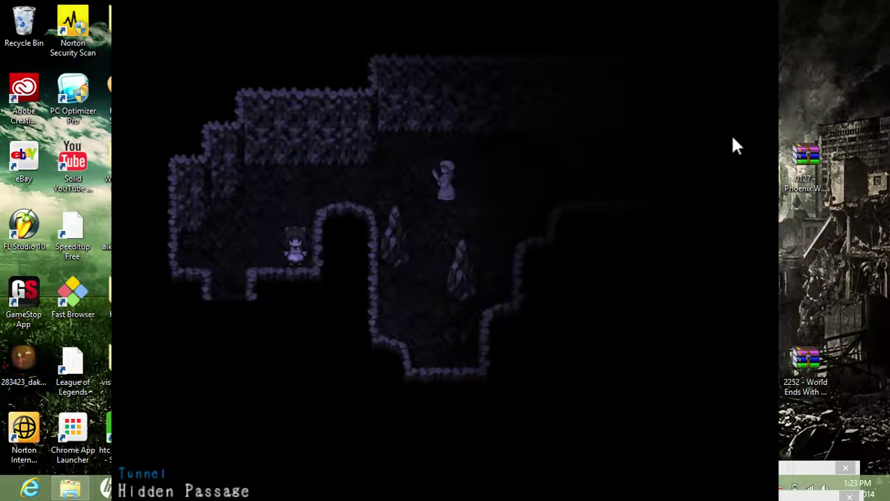
pyautogui.press('Left')
pyautogui.press('Left')
pyautogui.press('Left')
pyautogui.press('Left')
pyautogui.press('Left')
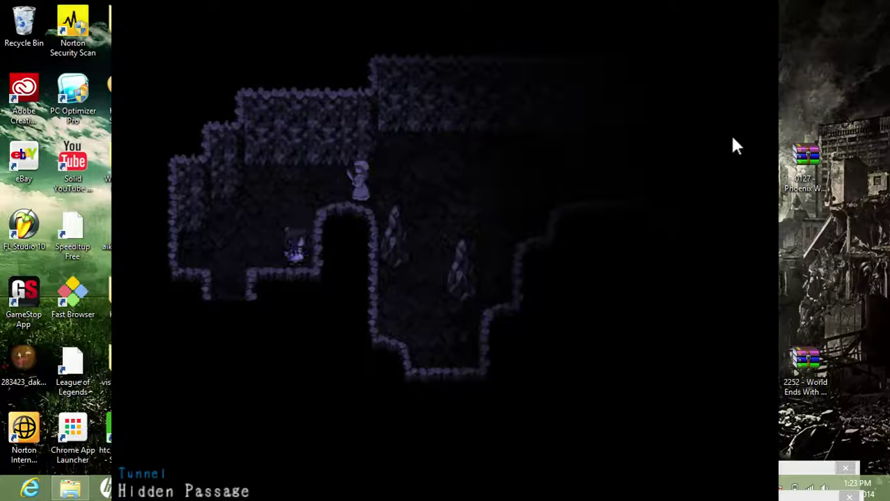
pyautogui.press('Right')
pyautogui.press('Right')
pyautogui.press('Right')
pyautogui.press('Right')
pyautogui.press('Right')
pyautogui.press('Right')
pyautogui.press('Right')
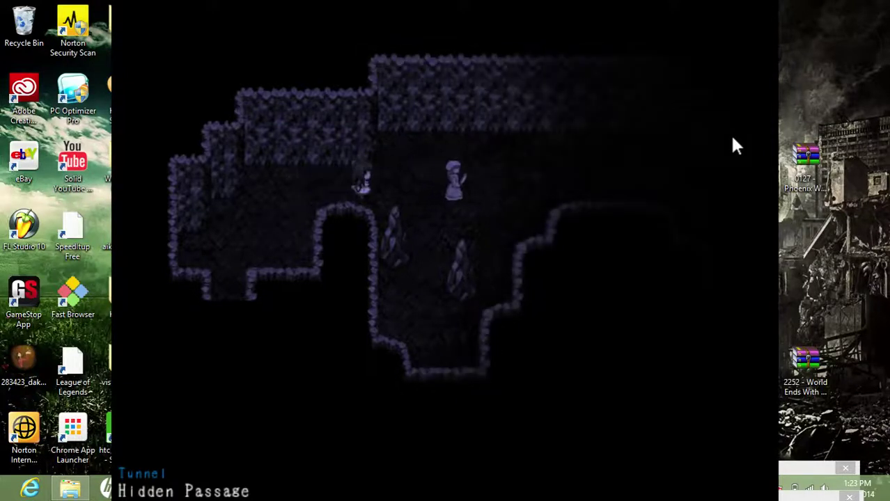
pyautogui.press('Right')
pyautogui.press('Right')
pyautogui.press('Right')
pyautogui.press('Right')
pyautogui.press('Right')
pyautogui.press('Right')
pyautogui.press('Right')
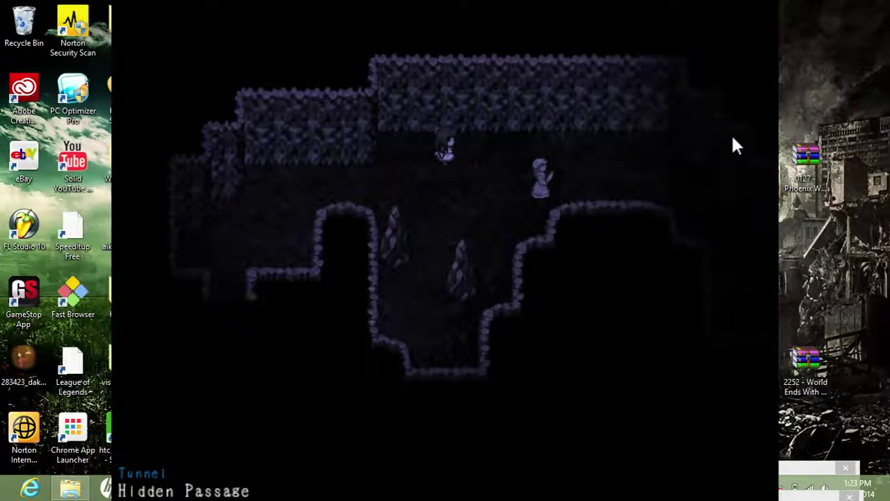
pyautogui.press('Right')
pyautogui.press('Right')
pyautogui.press('Right')
pyautogui.press('Right')
pyautogui.press('Right')
pyautogui.press('Right')
pyautogui.press('Right')
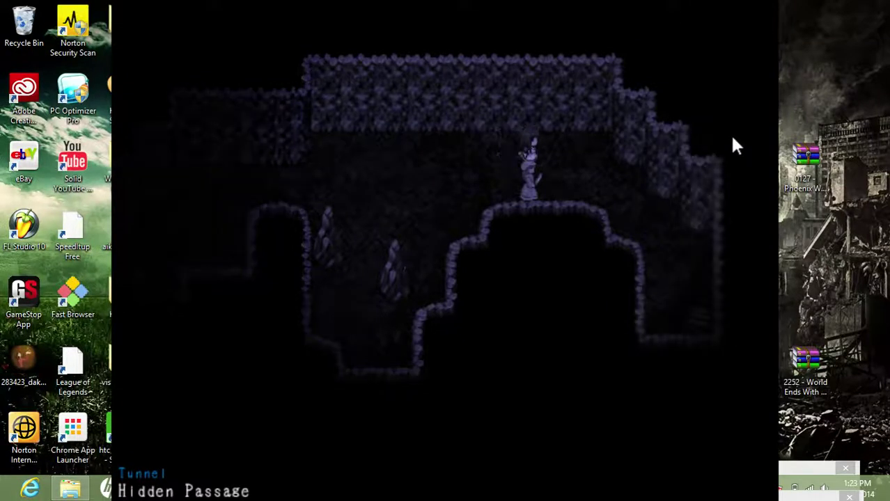
pyautogui.press('Right')
pyautogui.press('Right')
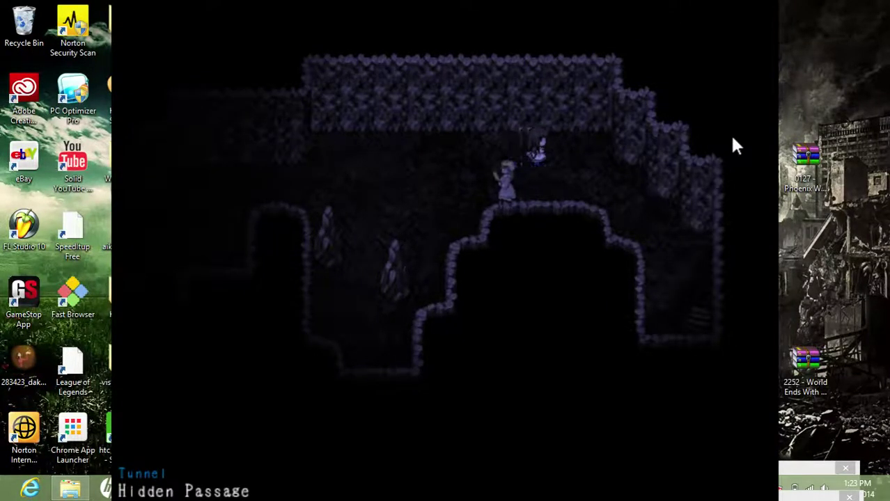
pyautogui.press('Right')
pyautogui.press('Down')
pyautogui.press('Down')
pyautogui.press('Down')
pyautogui.press('Down')
pyautogui.press('Down')
pyautogui.press('Down')
pyautogui.press('Down')
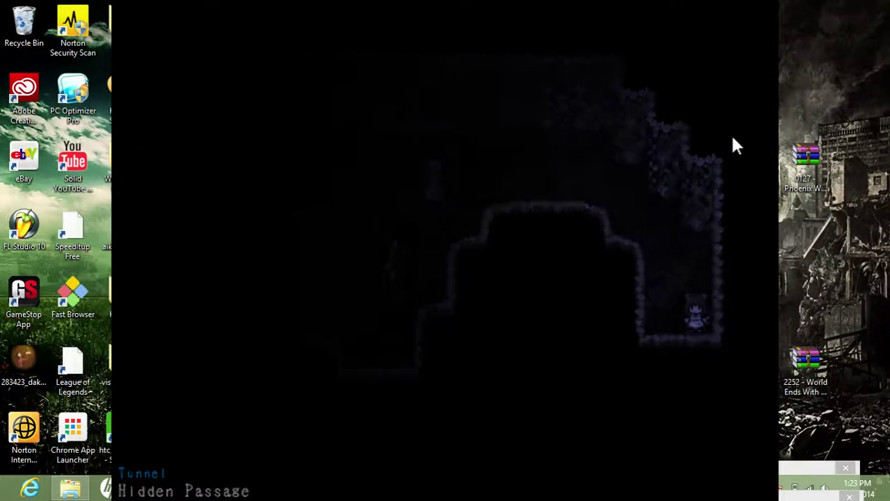
pyautogui.press('Down')
pyautogui.press('Down')
pyautogui.press('Down')
pyautogui.press('Down')
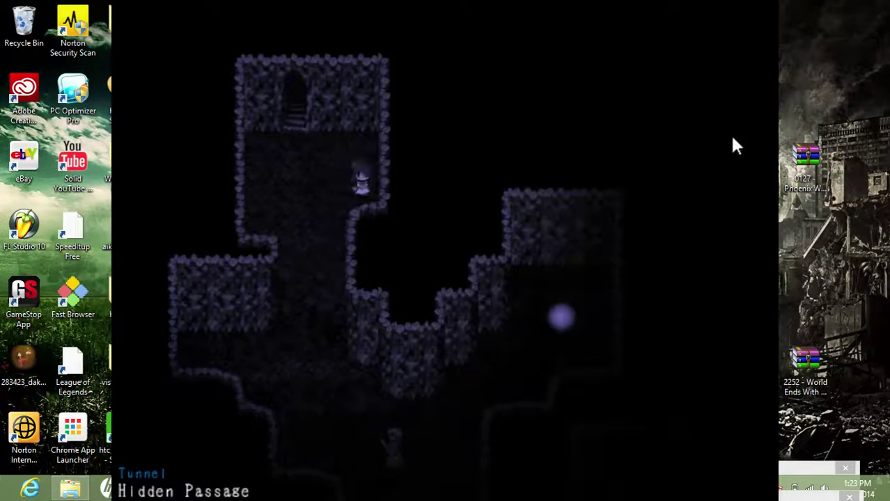
pyautogui.press('Down')
# Walk down and around the standing figure, then up into the Gem chamber
pyautogui.press('Down')
pyautogui.press('Down')
pyautogui.press('Right')
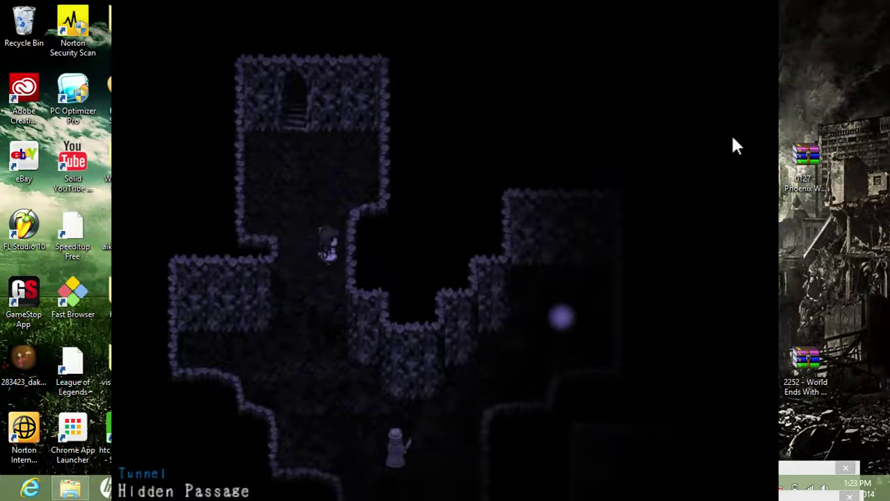
pyautogui.press('Down')
pyautogui.press('Down')
pyautogui.press('Down')
pyautogui.press('Down')
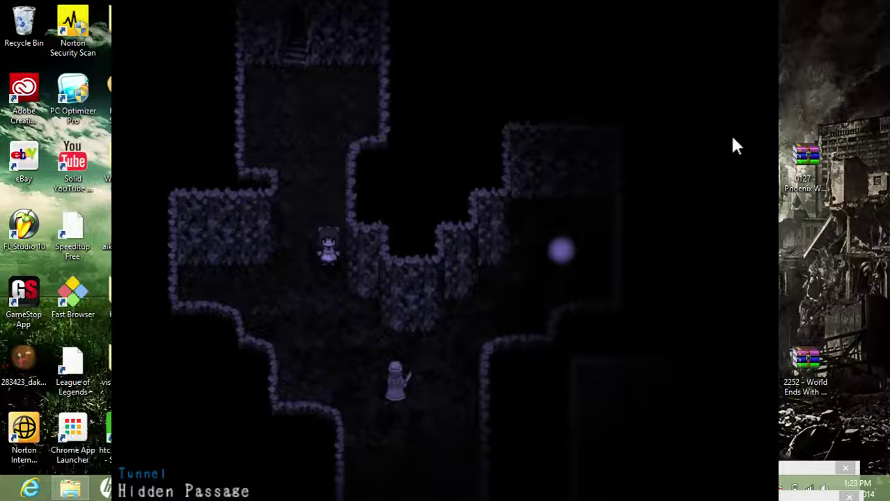
pyautogui.press('Down')
pyautogui.press('Down')
pyautogui.press('Down')
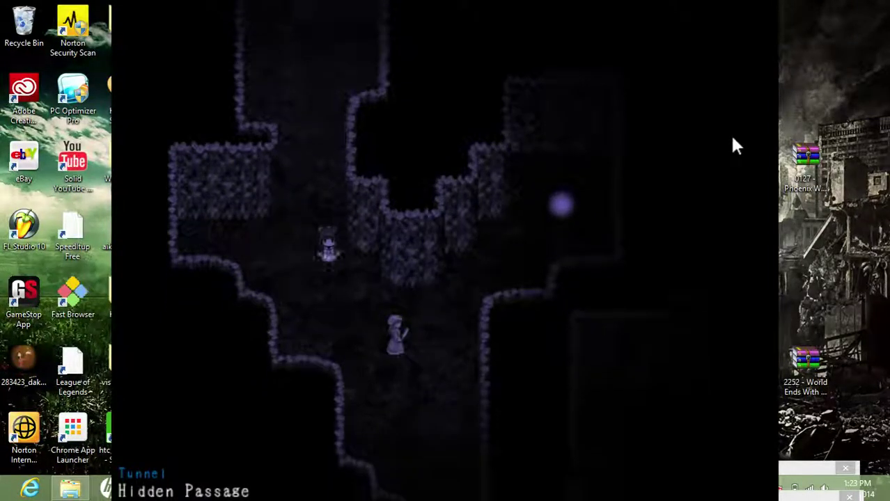
pyautogui.press('Down')
pyautogui.press('Right')
pyautogui.press('Right')
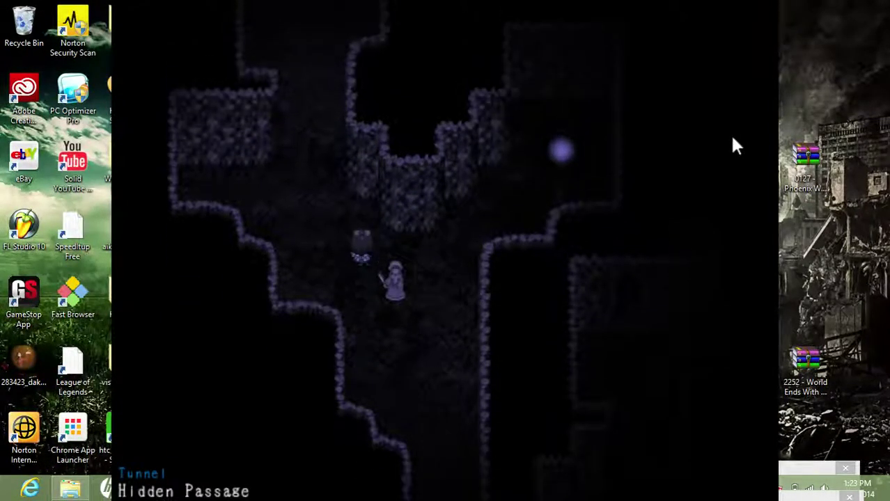
pyautogui.press('Right')
pyautogui.press('Up')
pyautogui.press('Up')
pyautogui.press('Up')
pyautogui.press('Up')
pyautogui.press('Up')
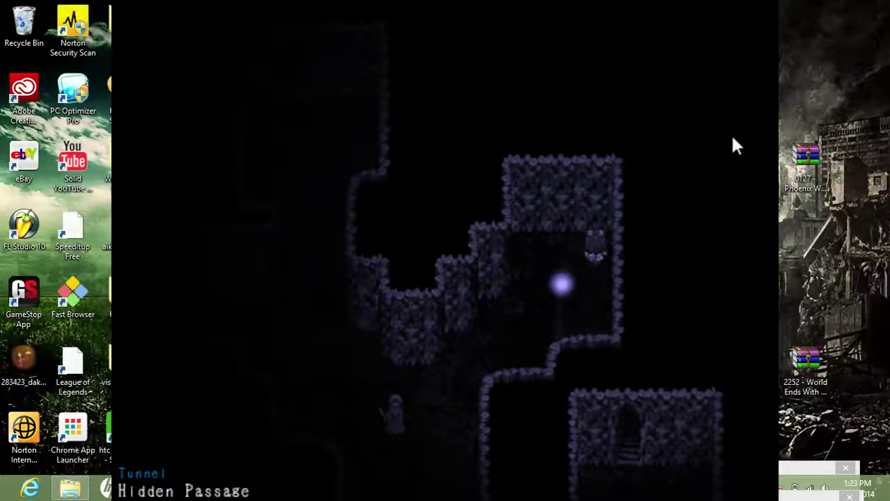
# Take the Gem from the glowing spot and walk out of the chamber
pyautogui.press('Right')
pyautogui.press('Up')
pyautogui.press('Return')
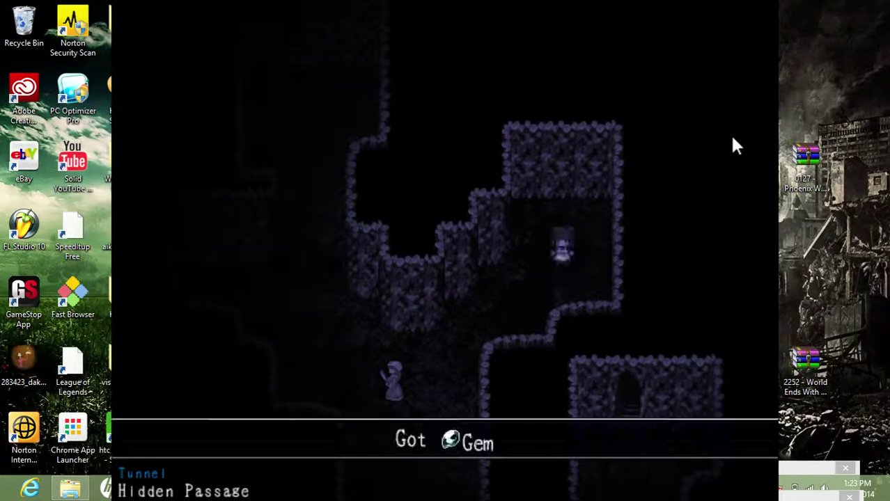
pyautogui.press('Return')
pyautogui.press('Left')
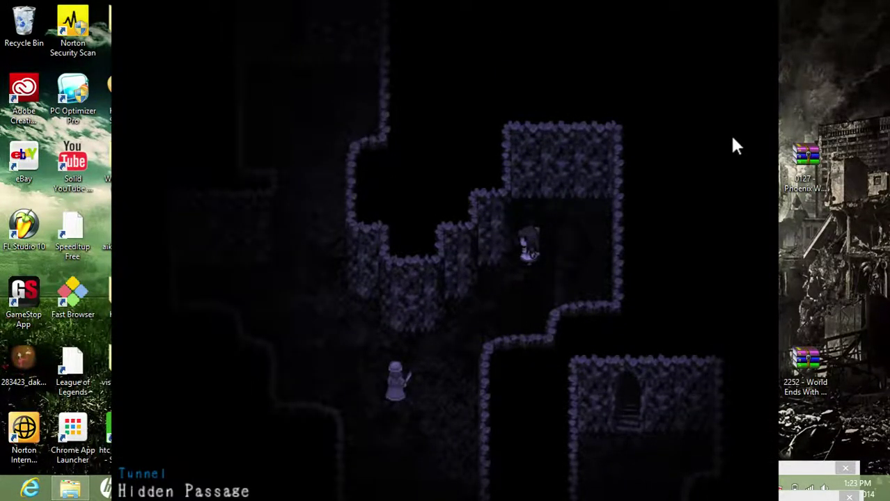
pyautogui.press('Up')
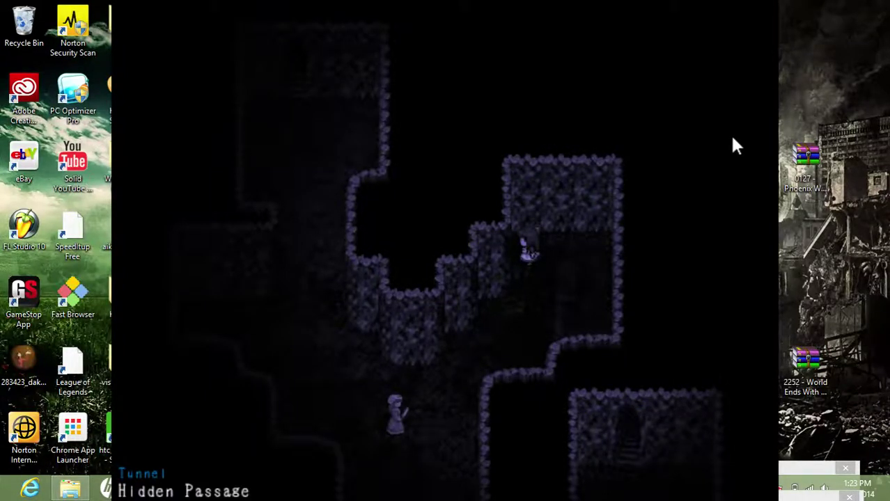
pyautogui.press('Up')
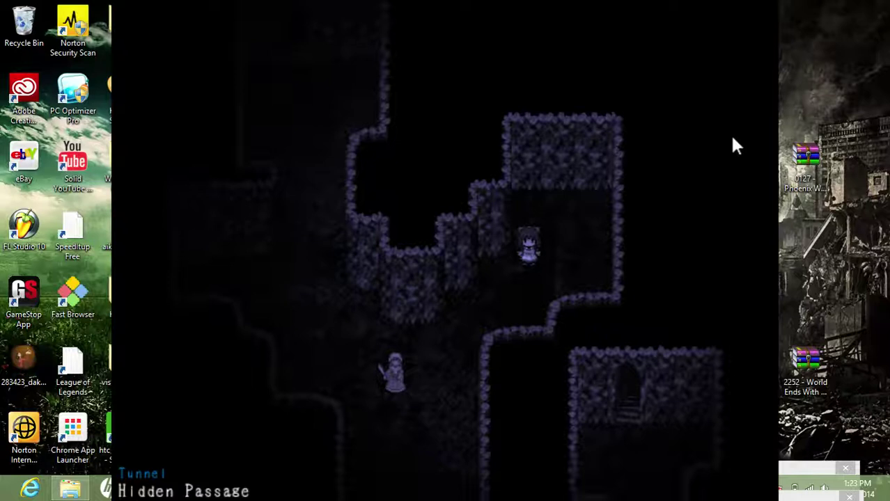
# Slip past the pursuer up the left branch and along the upper cave path
pyautogui.press('Down')
pyautogui.press('Down')
pyautogui.press('Down')
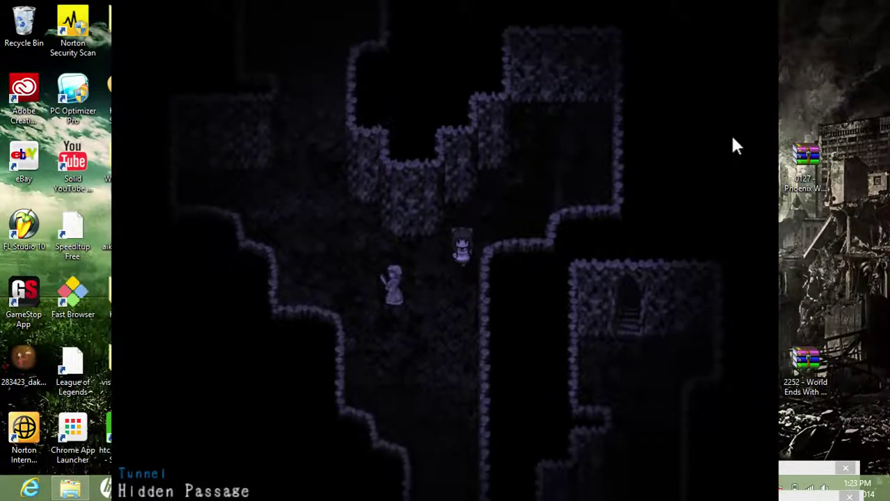
pyautogui.press('Down')
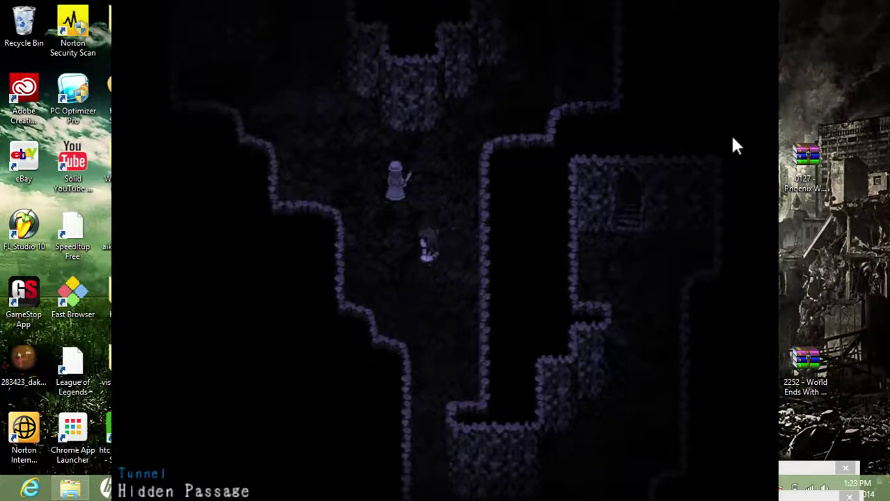
pyautogui.press('Left')
pyautogui.press('Left')
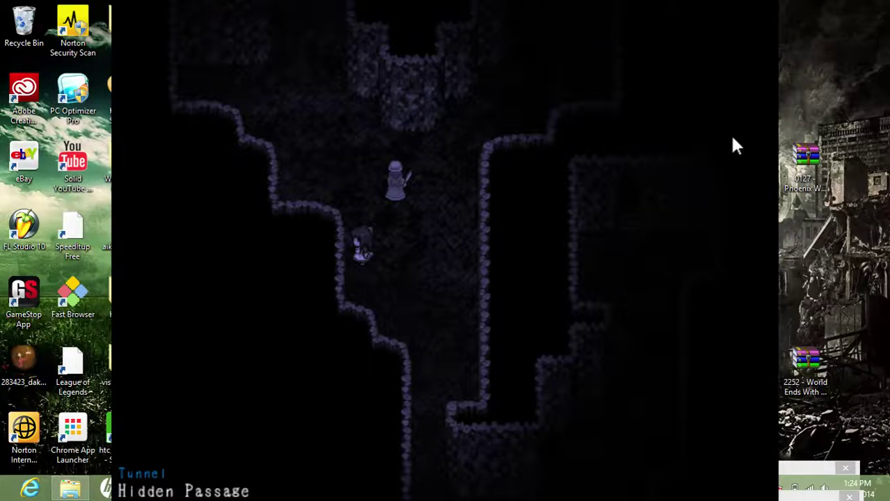
pyautogui.press('Up')
pyautogui.press('Up')
pyautogui.press('Up')
pyautogui.press('Up')
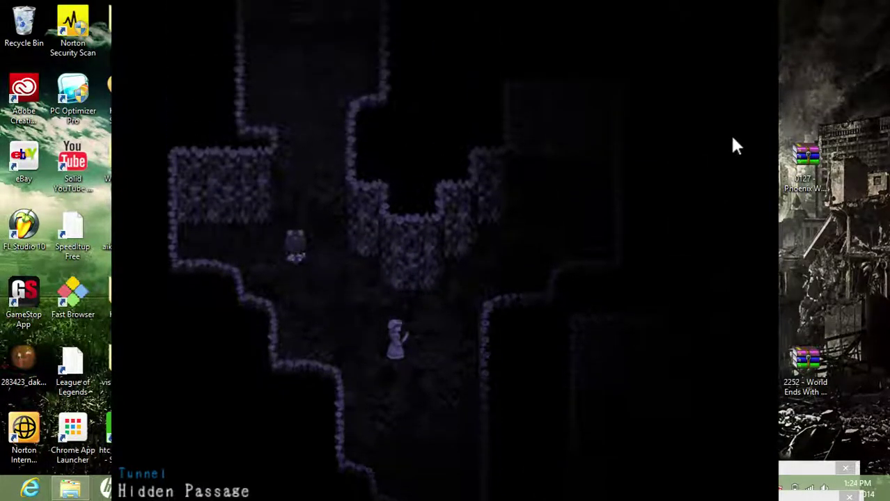
pyautogui.press('Up')
pyautogui.press('Up')
pyautogui.press('Up')
pyautogui.press('Up')
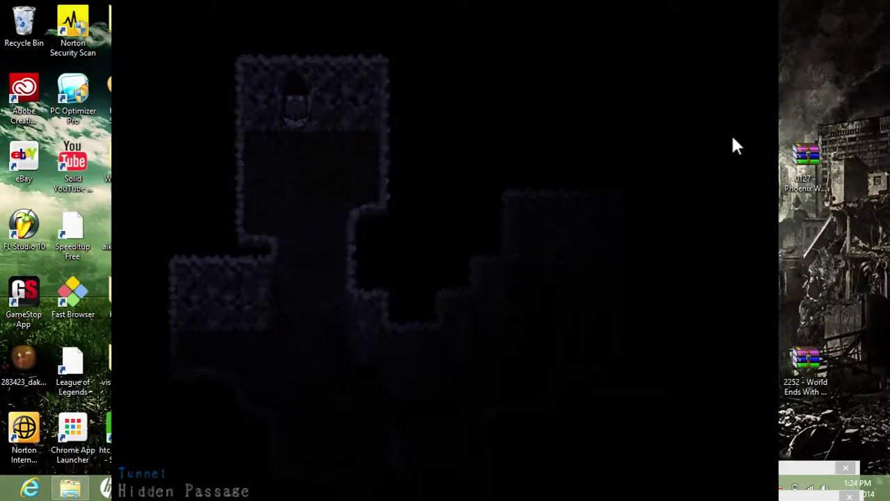
pyautogui.press('Left')
pyautogui.press('Left')
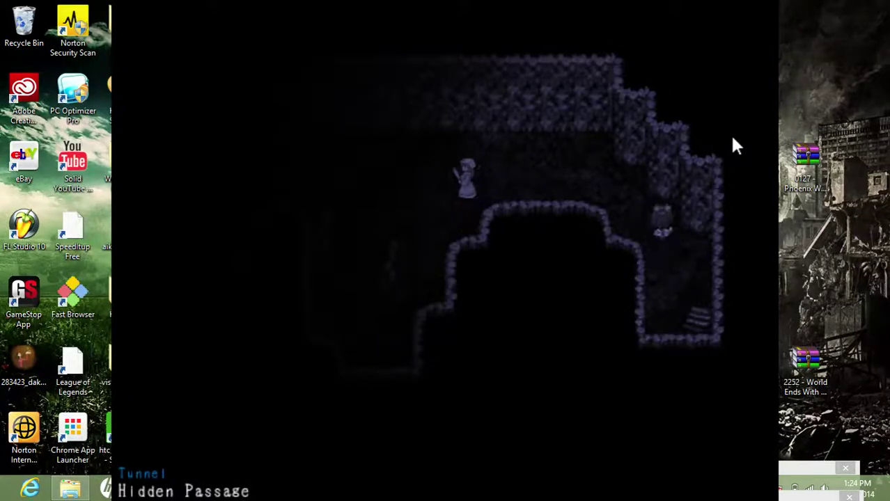
pyautogui.press('Left')
pyautogui.press('Left')
pyautogui.press('Left')
pyautogui.press('Left')
pyautogui.press('Left')
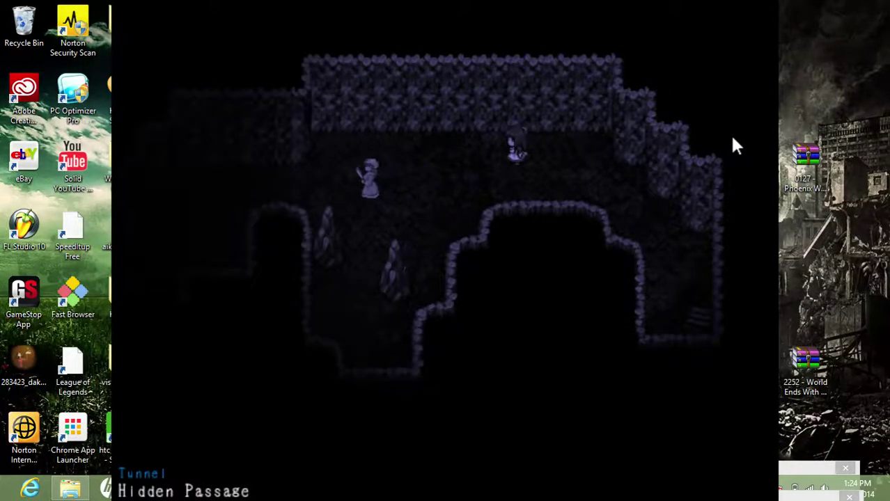
pyautogui.press('Left')
pyautogui.press('Left')
pyautogui.press('Left')
pyautogui.press('Left')
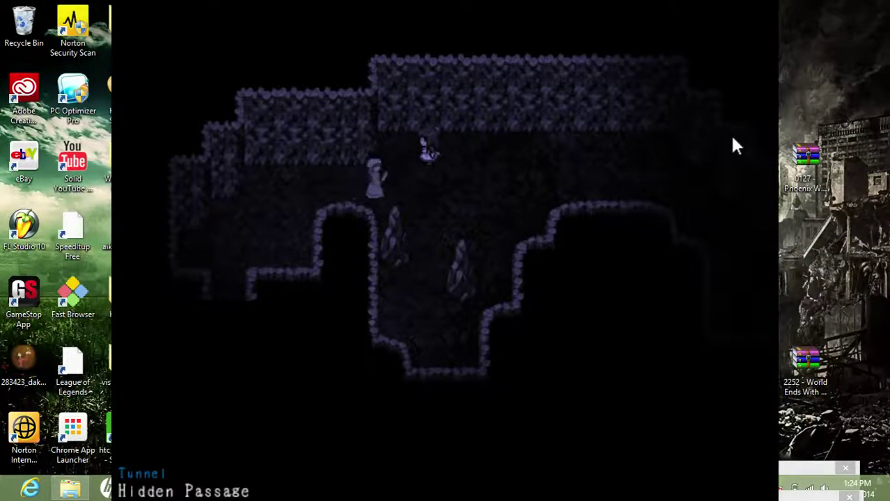
# Dodge the pursuer and run left out through the lower-left tunnel exit
pyautogui.press('Right')
pyautogui.press('Left')
pyautogui.press('Left')
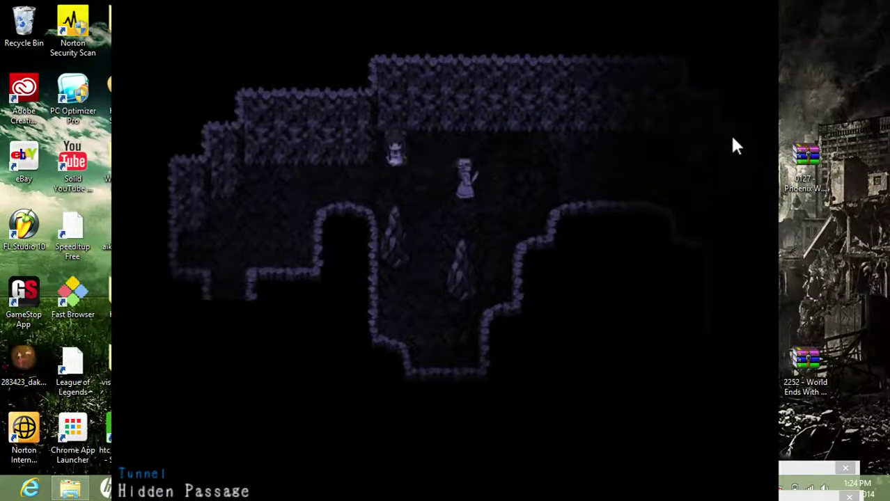
pyautogui.press('Left')
pyautogui.press('Left')
pyautogui.press('Down')
pyautogui.press('Down')
pyautogui.press('Left')
pyautogui.press('Down')
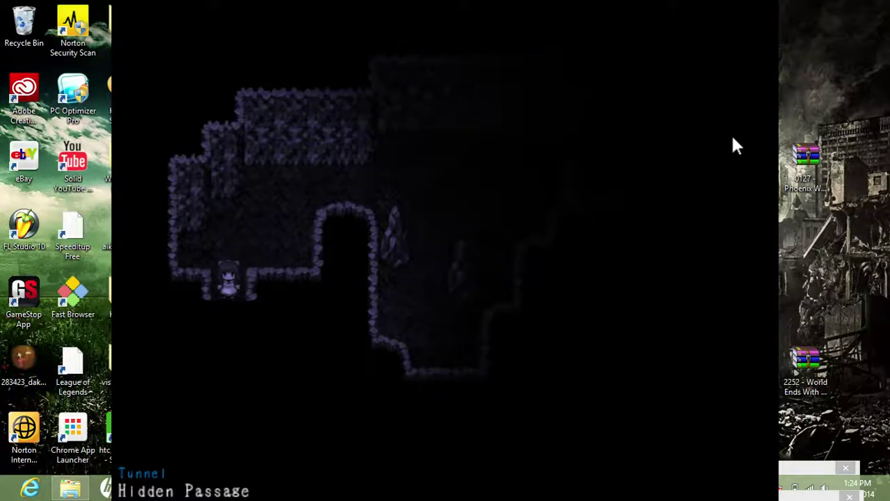
pyautogui.press('Left')
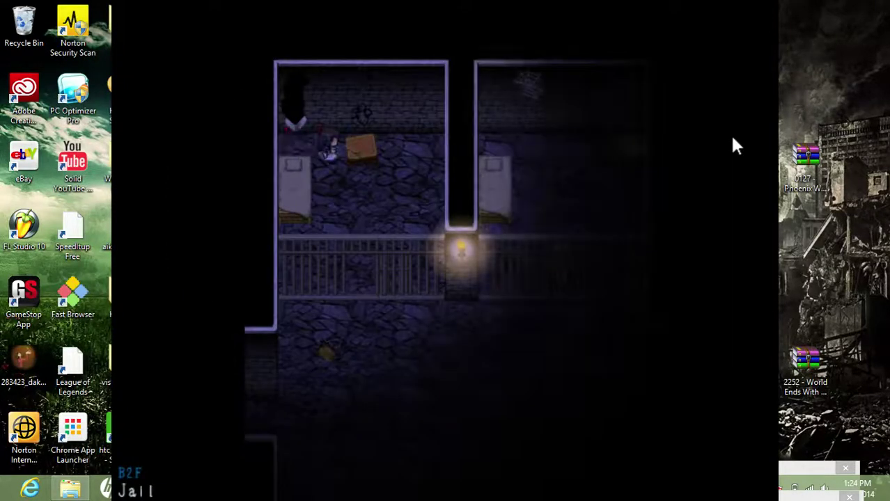
# Save the game to Data 1 at the Jail save point and close the menu
pyautogui.press('Return')
pyautogui.press('Return')
pyautogui.press('Return')
pyautogui.press('Escape')
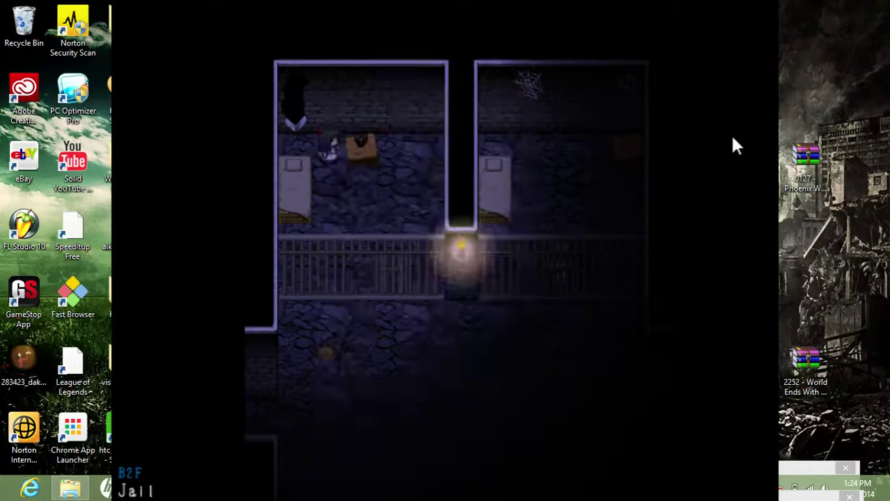
pyautogui.press('Up')
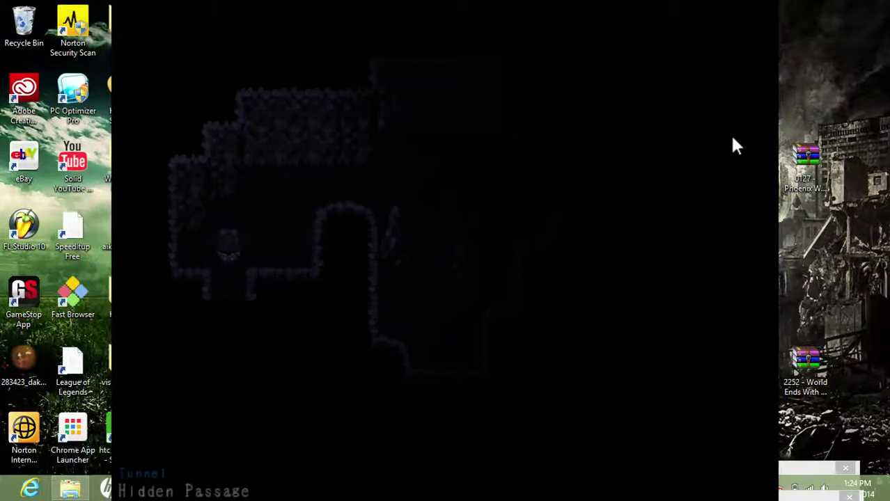
# Walk right through the tunnel past the rock spikes into the right-hand passage
pyautogui.press('Right')
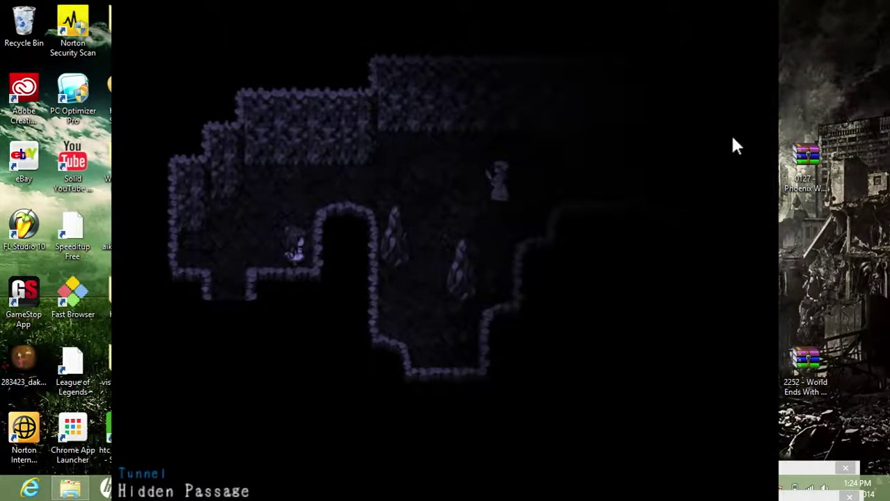
pyautogui.press('Left')
pyautogui.press('Left')
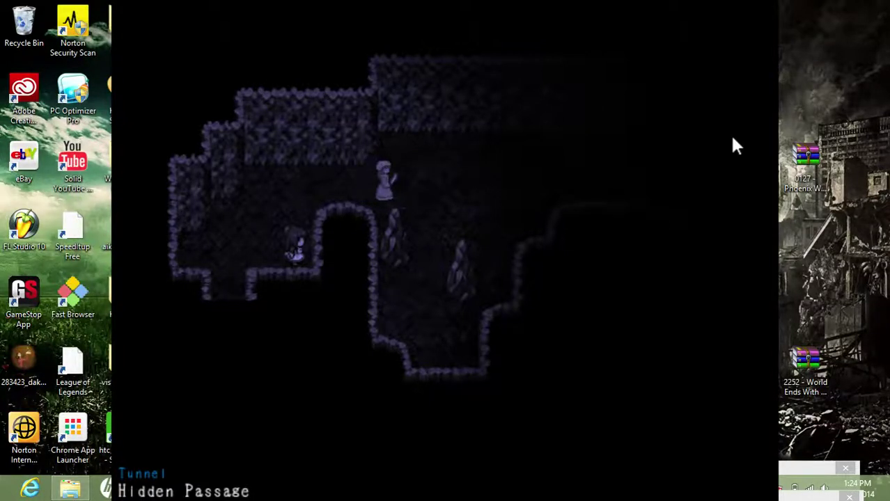
pyautogui.press('Right')
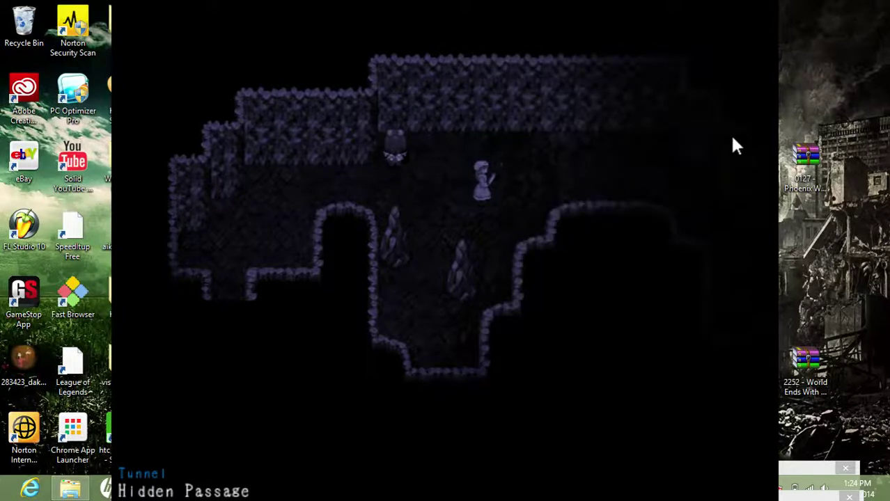
pyautogui.press('Right')
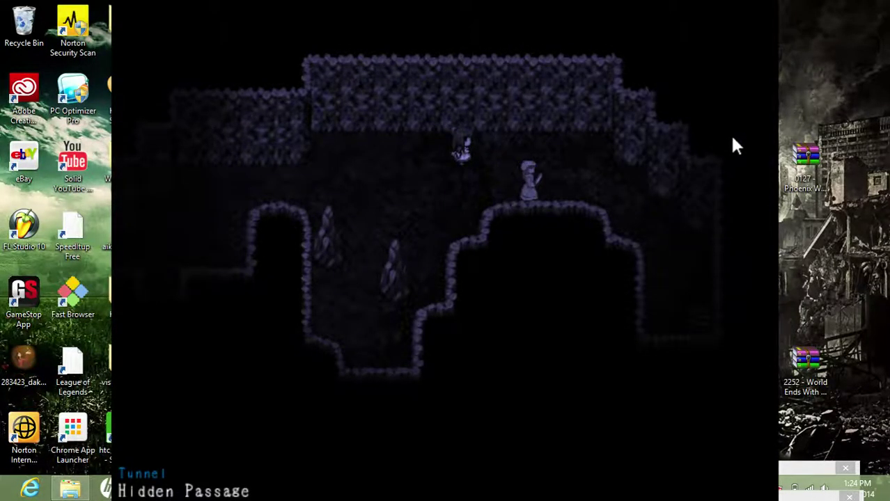
pyautogui.press('Right')
pyautogui.press('Right')
pyautogui.press('Right')
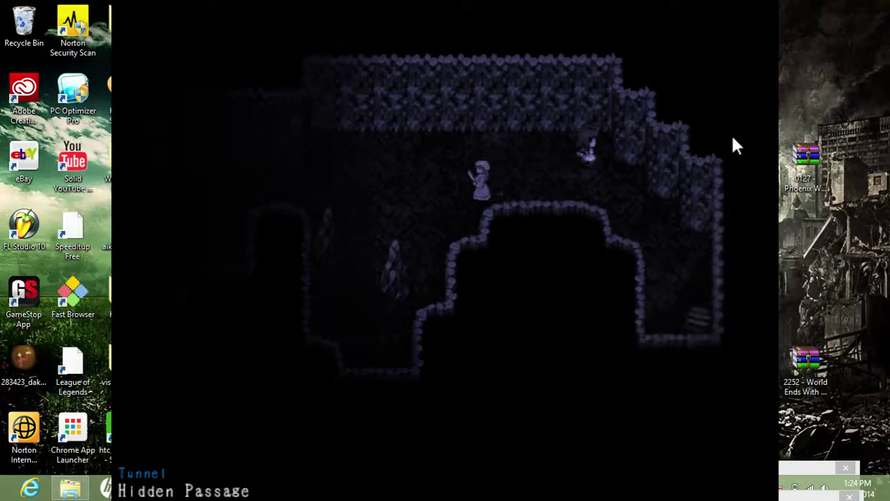
pyautogui.press('Down')
pyautogui.press('Down')
pyautogui.press('Down')
pyautogui.press('Down')
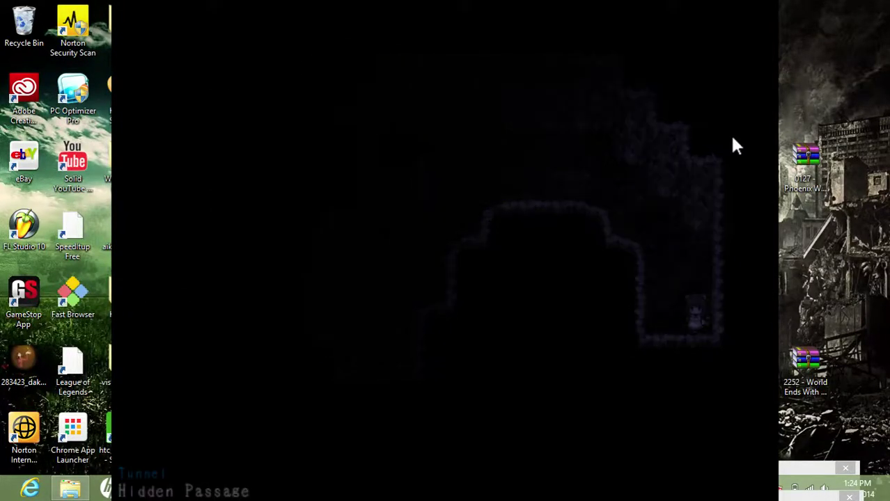
# Descend through the cave, moving around the pursuer toward the lower passage
pyautogui.press('Left')
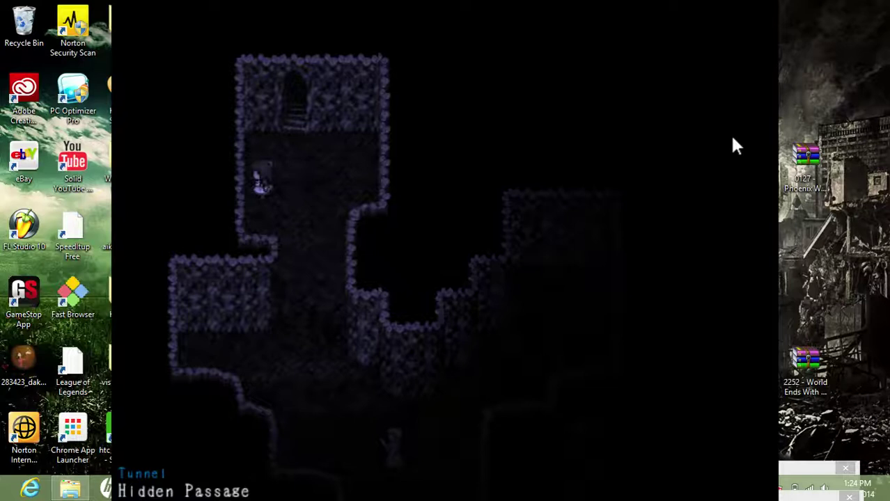
pyautogui.press('Down')
pyautogui.press('Down')
pyautogui.press('Right')
pyautogui.press('Right')
pyautogui.press('Down')
pyautogui.press('Down')
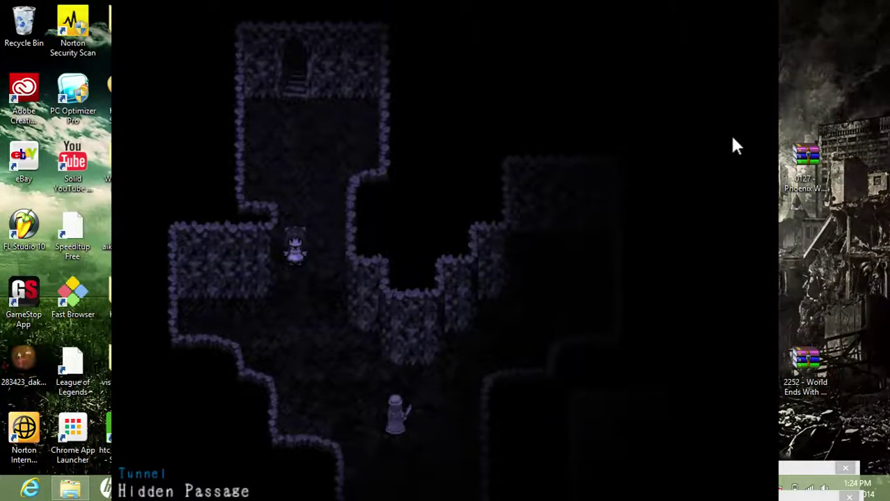
pyautogui.press('Down')
pyautogui.press('Down')
pyautogui.press('Down')
pyautogui.press('Down')
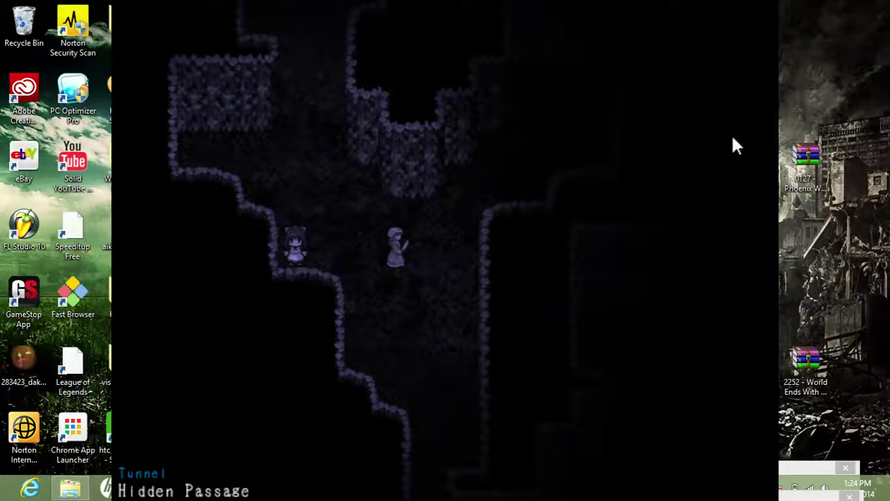
pyautogui.press('Up')
pyautogui.press('Up')
pyautogui.press('Right')
pyautogui.press('Right')
pyautogui.press('Down')
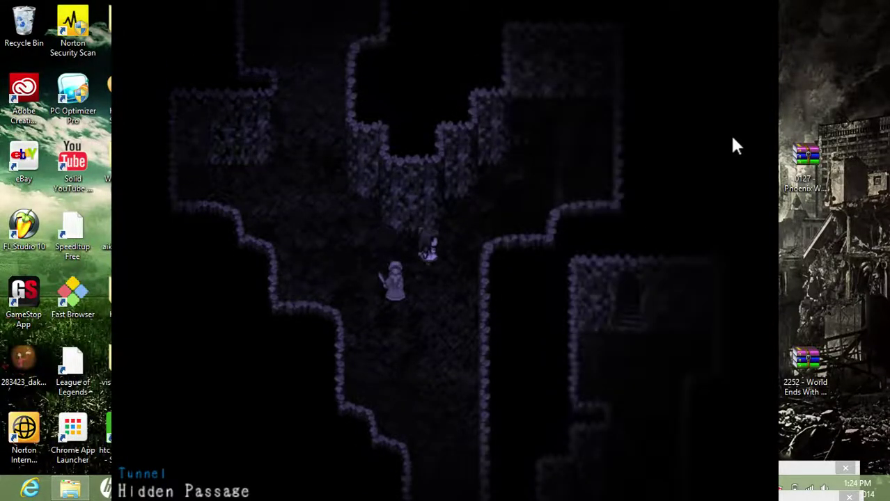
pyautogui.press('Right')
pyautogui.press('Right')
pyautogui.press('Down')
pyautogui.press('Down')
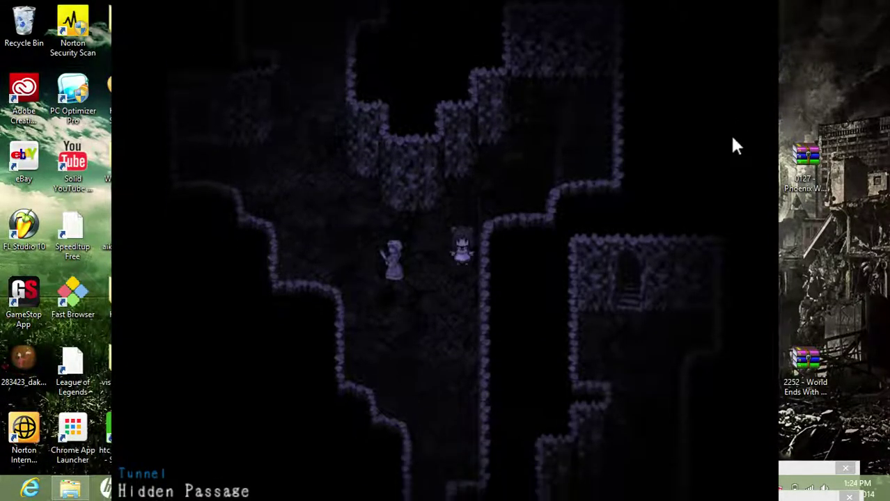
pyautogui.press('Down')
pyautogui.press('Down')
pyautogui.press('Down')
pyautogui.press('Down')
pyautogui.press('Down')
pyautogui.press('Down')
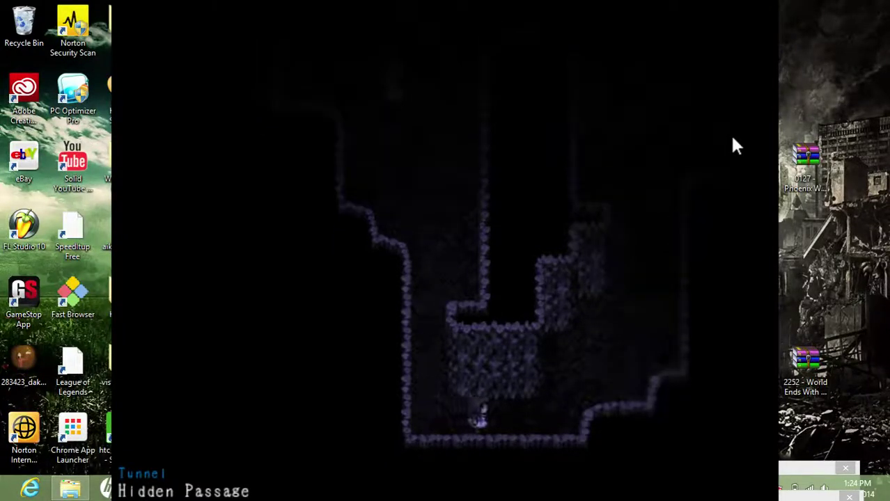
# Walk right and up the passage and take the stairs into the next cave area
pyautogui.press('Right')
pyautogui.press('Right')
pyautogui.press('Right')
pyautogui.press('Up')
pyautogui.press('Up')
pyautogui.press('Up')
pyautogui.press('Up')
pyautogui.press('Up')
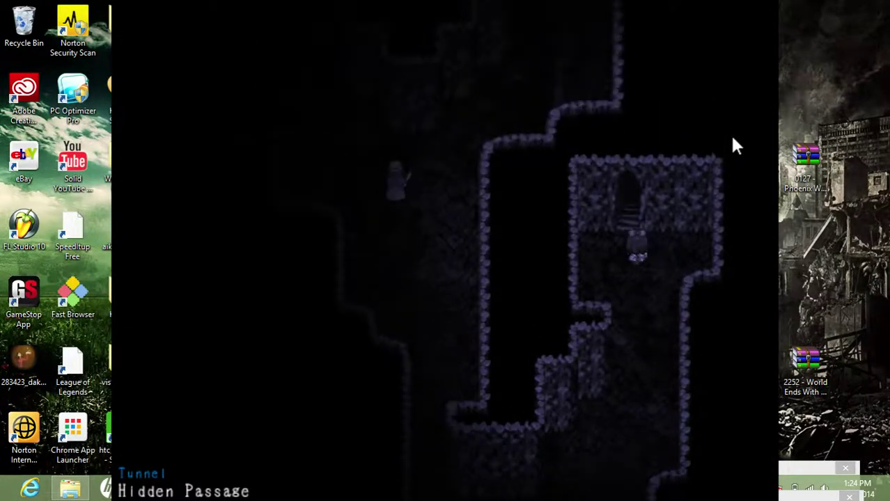
pyautogui.press('Up')
pyautogui.press('Up')
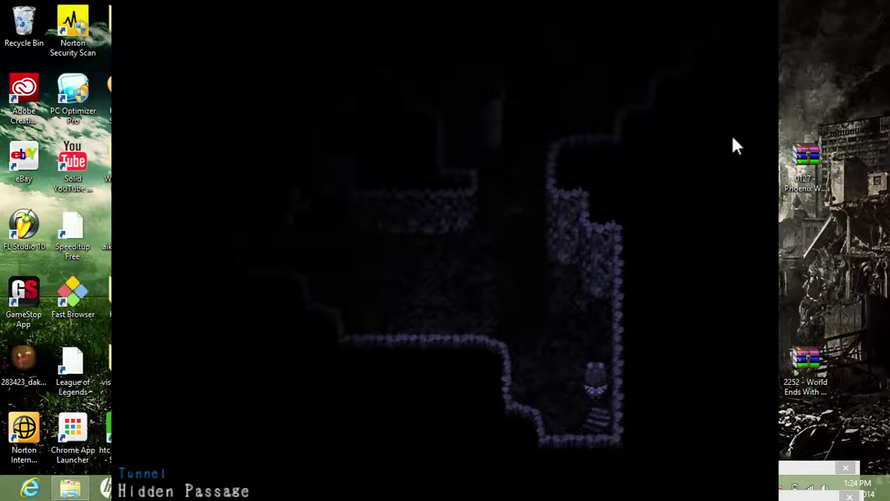
pyautogui.press('Down')
pyautogui.press('Down')
pyautogui.press('Down')
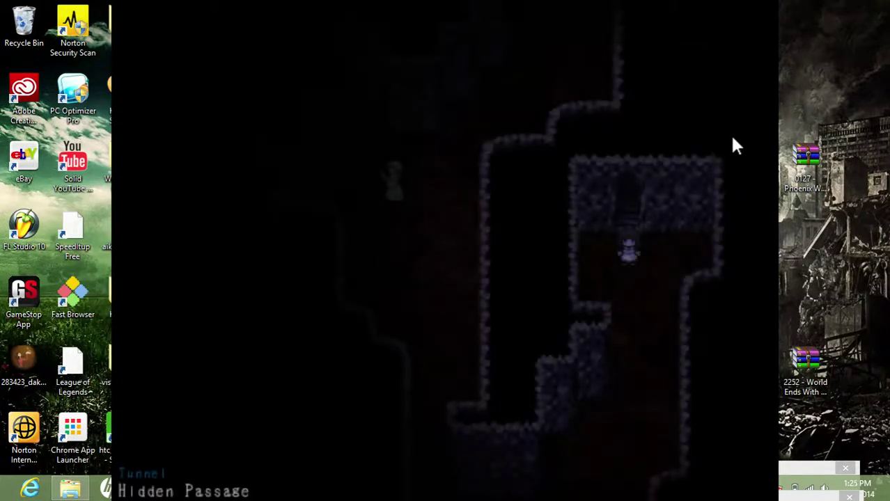
pyautogui.press('Up')
pyautogui.press('Up')
pyautogui.press('Up')
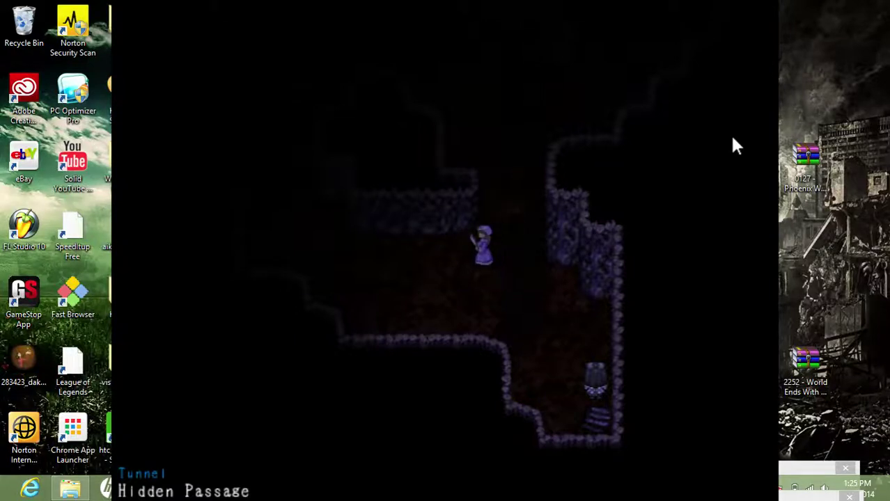
# Circle the rock pillar left, up and right away from the pursuers, then run down toward the exit
pyautogui.press('Left')
pyautogui.press('Left')
pyautogui.press('Left')
pyautogui.press('Left')
pyautogui.press('Left')
pyautogui.press('Left')
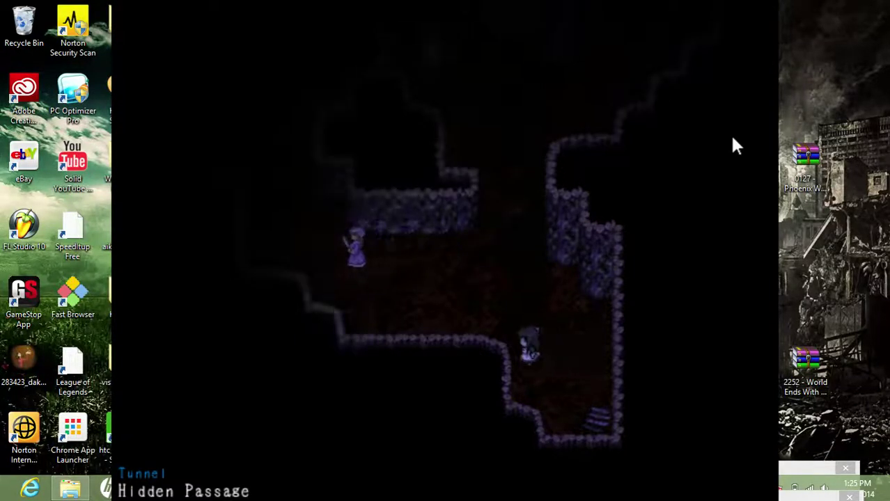
pyautogui.press('Left')
pyautogui.press('Left')
pyautogui.press('Up')
pyautogui.press('Up')
pyautogui.press('Up')
pyautogui.press('Up')
pyautogui.press('Up')
pyautogui.press('Up')
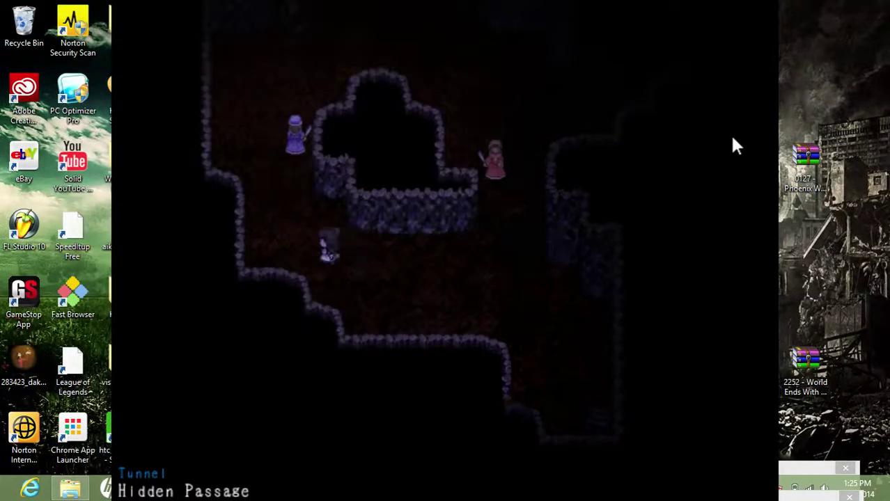
pyautogui.press('Up')
pyautogui.press('Up')
pyautogui.press('Up')
pyautogui.press('Up')
pyautogui.press('Right')
pyautogui.press('Right')
pyautogui.press('Right')
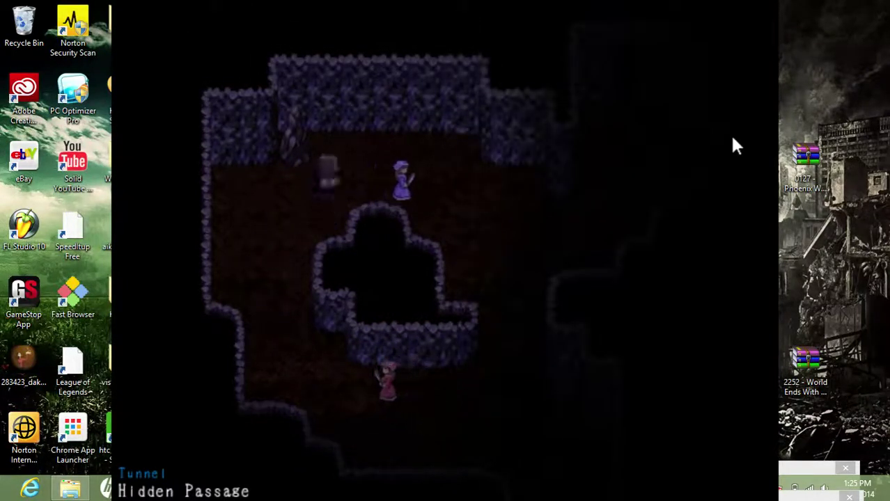
pyautogui.press('Right')
pyautogui.press('Right')
pyautogui.press('Right')
pyautogui.press('Right')
pyautogui.press('Down')
pyautogui.press('Down')
pyautogui.press('Down')
pyautogui.press('Down')
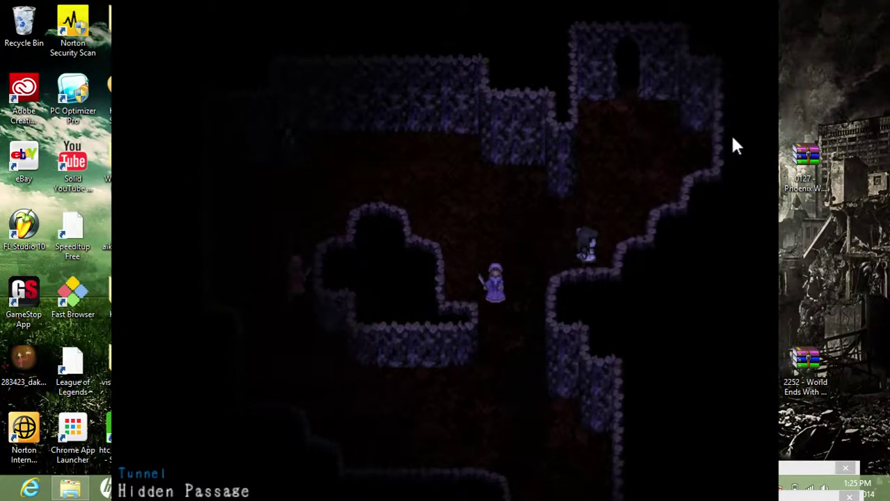
pyautogui.press('Down')
pyautogui.press('Down')
pyautogui.press('Down')
pyautogui.press('Down')
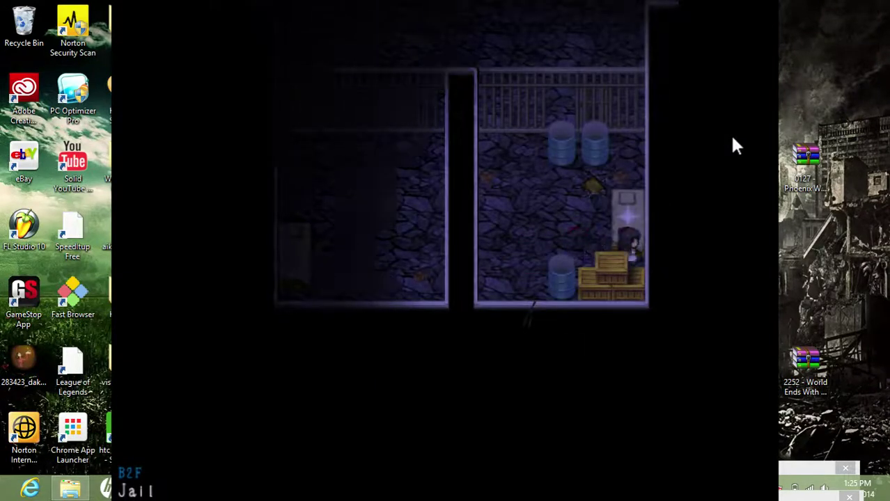
# Pick up the Jail Key in the cell and dismiss its message
pyautogui.press('Up')
pyautogui.press('Up')
pyautogui.press('Left')
pyautogui.press('Return')
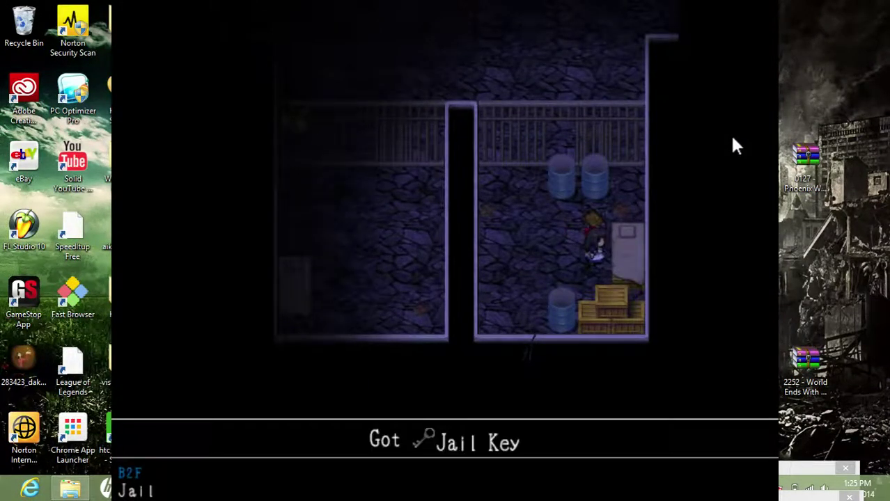
pyautogui.press('Return')
# Walk up past the barrels and examine the drum blocking the way
pyautogui.press('Left')
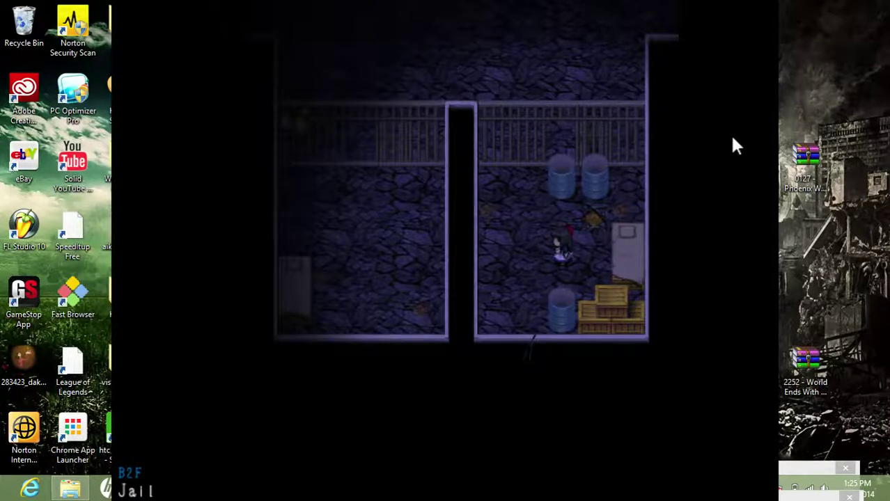
pyautogui.press('Up')
pyautogui.press('Up')
pyautogui.press('Left')
pyautogui.press('Up')
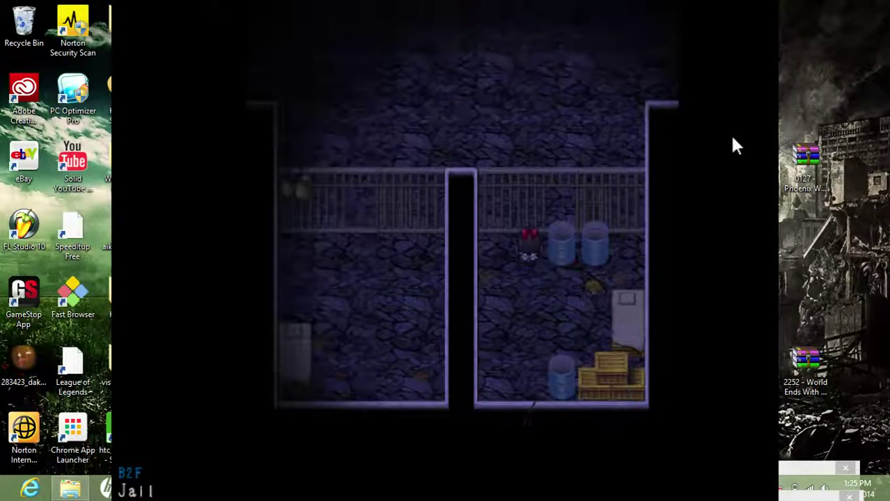
pyautogui.press('Down')
pyautogui.press('Right')
pyautogui.press('Return')
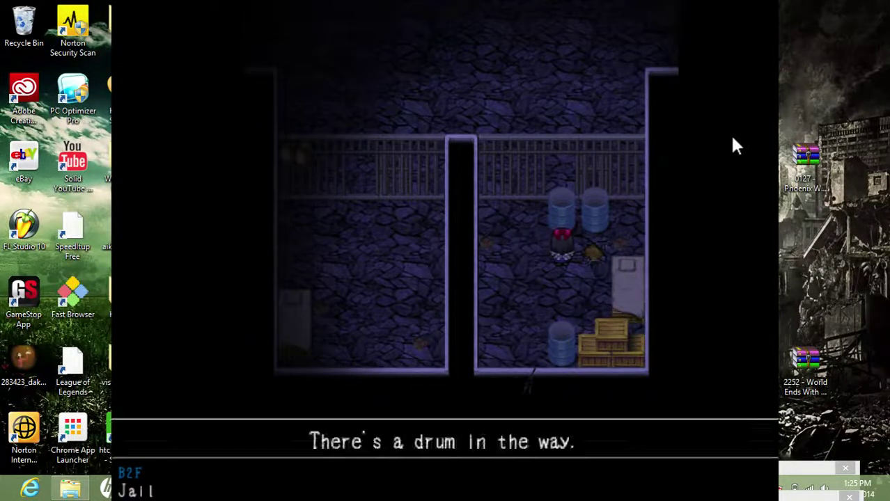
pyautogui.press('Return')
# Examine the pile of wood crates and dismiss the message
pyautogui.press('Down')
pyautogui.press('Down')
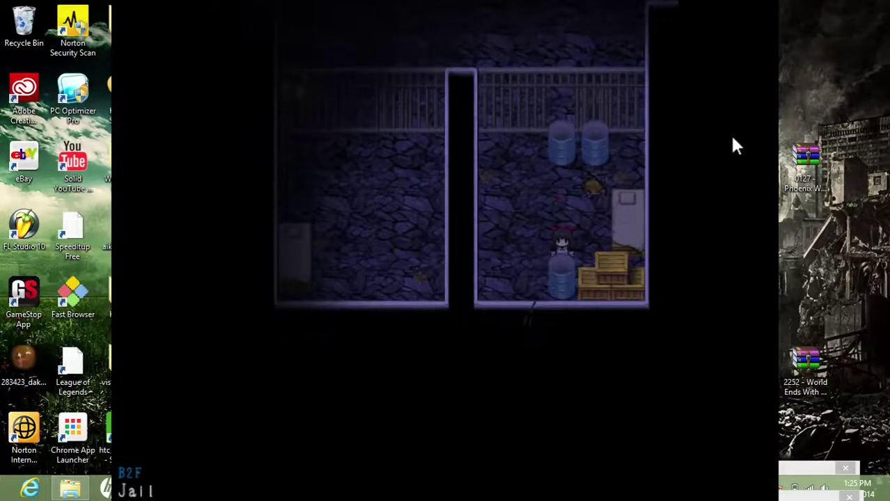
pyautogui.press('Right')
pyautogui.press('Return')
pyautogui.press('Return')
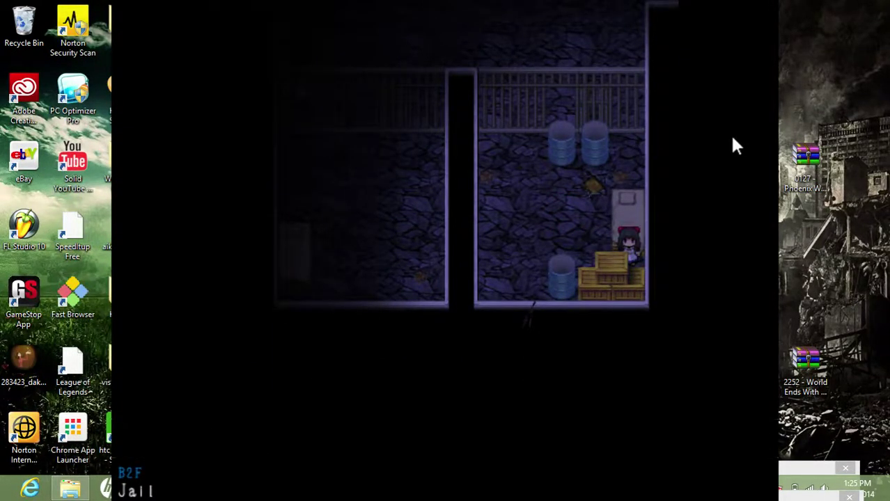
pyautogui.press('Up')
pyautogui.press('Up')
pyautogui.press('Up')
# Walk around the right cell and leave the jail into the Hidden Passage
pyautogui.press('Left')
pyautogui.press('Left')
pyautogui.press('Left')
pyautogui.press('Left')
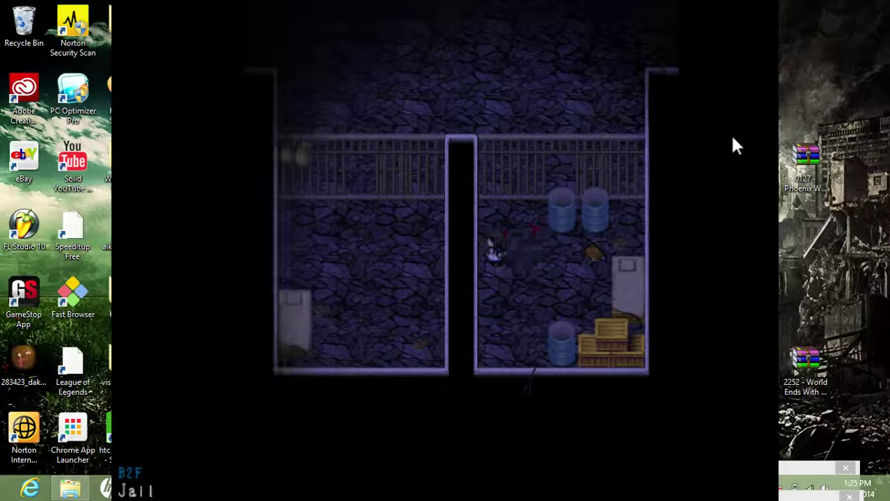
pyautogui.press('Right')
pyautogui.press('Down')
pyautogui.press('Down')
pyautogui.press('Down')
pyautogui.press('Down')
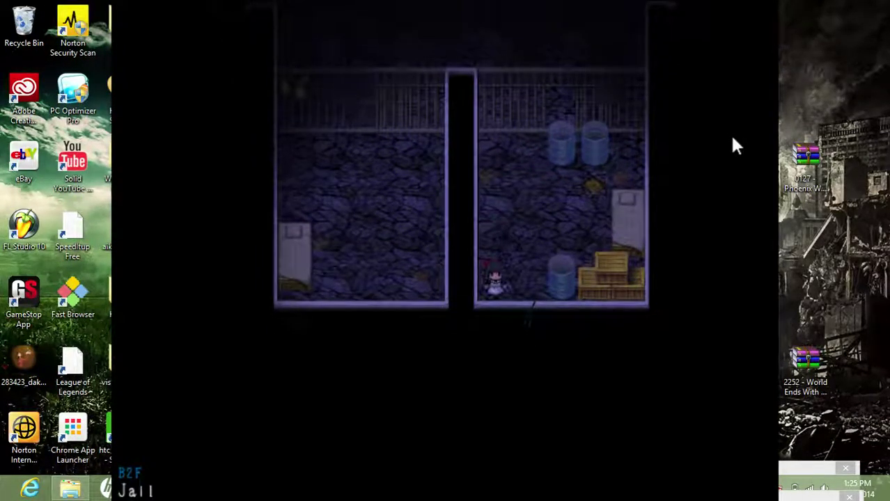
pyautogui.press('Down')
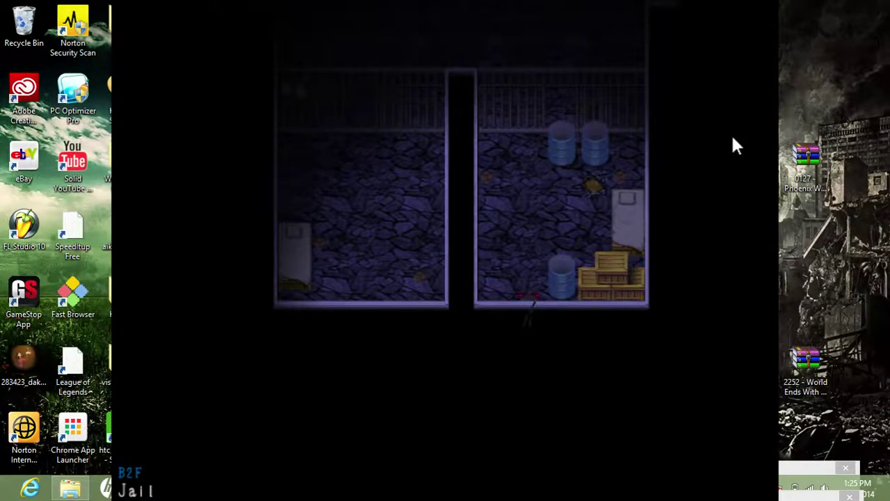
pyautogui.press('Down')
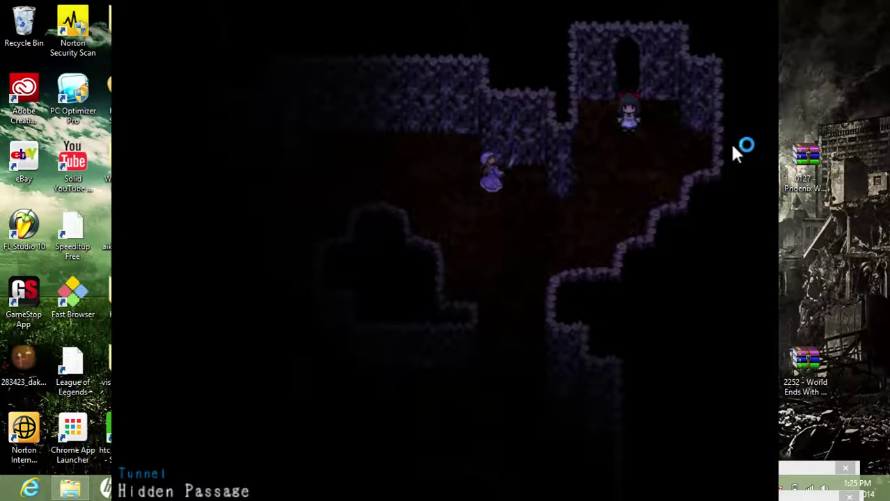
# Step away from the doorway, walk down, and take the stairs to the next cave
pyautogui.press('Left')
pyautogui.press('Left')
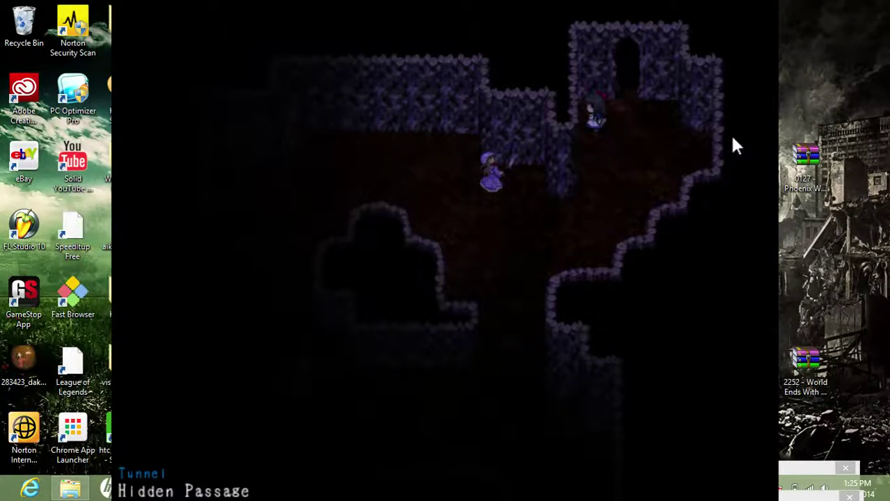
pyautogui.click(743, 145)
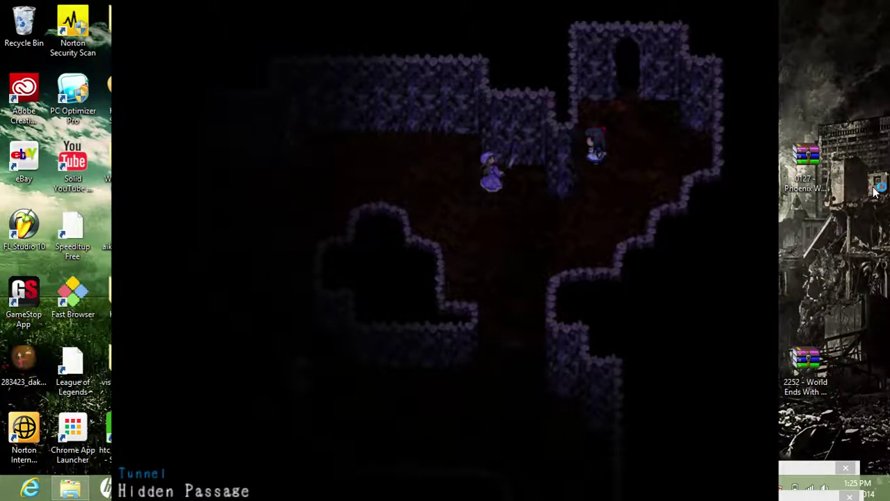
pyautogui.press('Down')
pyautogui.press('Down')
pyautogui.press('Down')
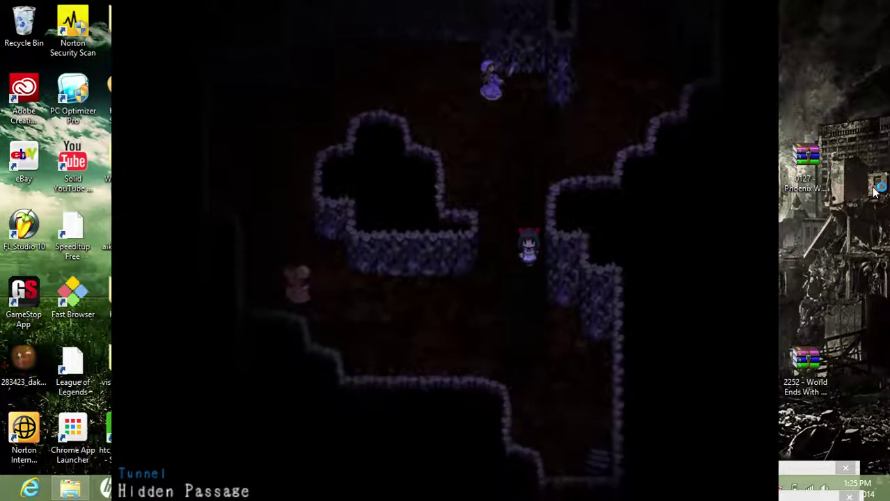
pyautogui.press('Down')
pyautogui.press('Down')
pyautogui.press('Down')
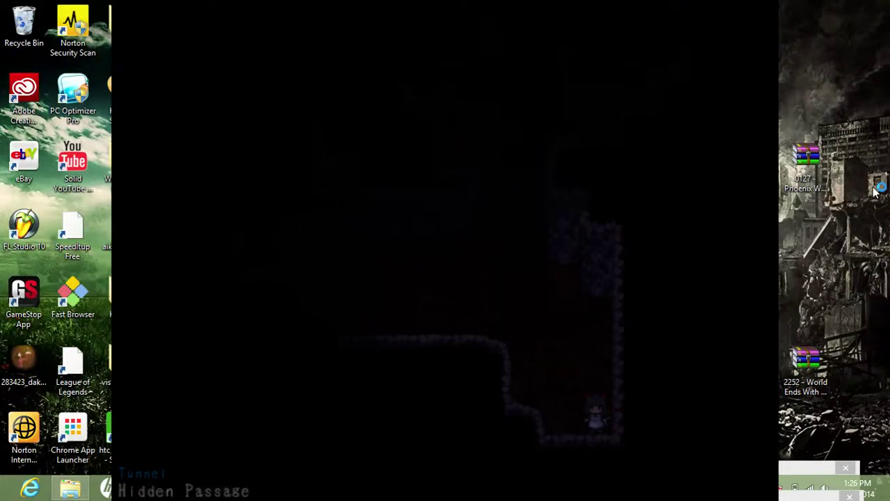
pyautogui.press('Down')
pyautogui.press('Down')
pyautogui.press('Down')
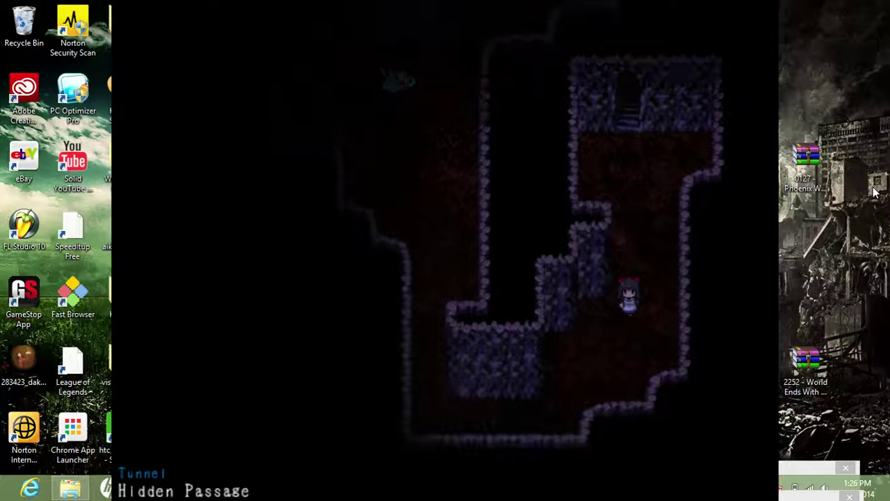
# Go left and up the left passage, then left to the far-left alcove
pyautogui.press('Left')
pyautogui.press('Left')
pyautogui.press('Left')
pyautogui.press('Left')
pyautogui.press('Left')
pyautogui.press('Up')
pyautogui.press('Up')
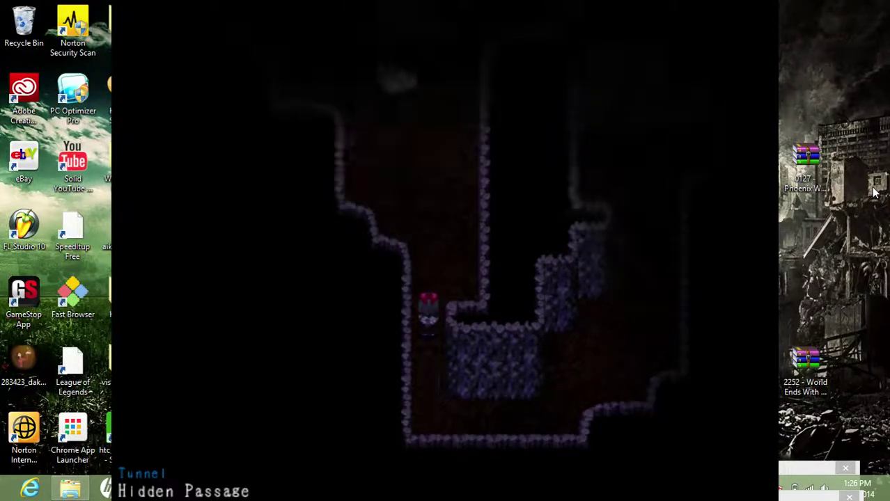
pyautogui.press('Up')
pyautogui.press('Up')
pyautogui.press('Up')
pyautogui.press('Up')
pyautogui.press('Up')
pyautogui.press('Up')
pyautogui.press('Up')
pyautogui.press('Up')
pyautogui.press('Up')
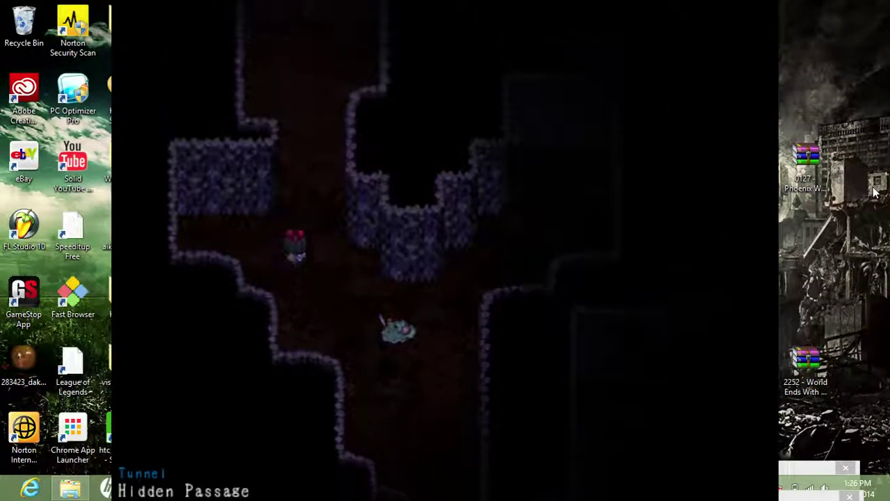
pyautogui.press('Up')
pyautogui.press('Up')
pyautogui.press('Up')
pyautogui.press('Up')
pyautogui.press('Up')
pyautogui.press('Up')
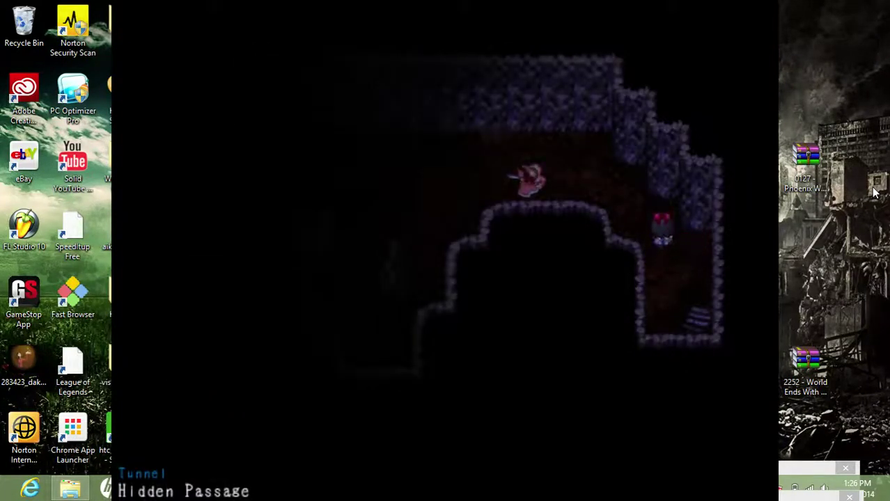
pyautogui.press('Left')
pyautogui.press('Left')
pyautogui.press('Left')
pyautogui.press('Left')
pyautogui.press('Left')
pyautogui.press('Left')
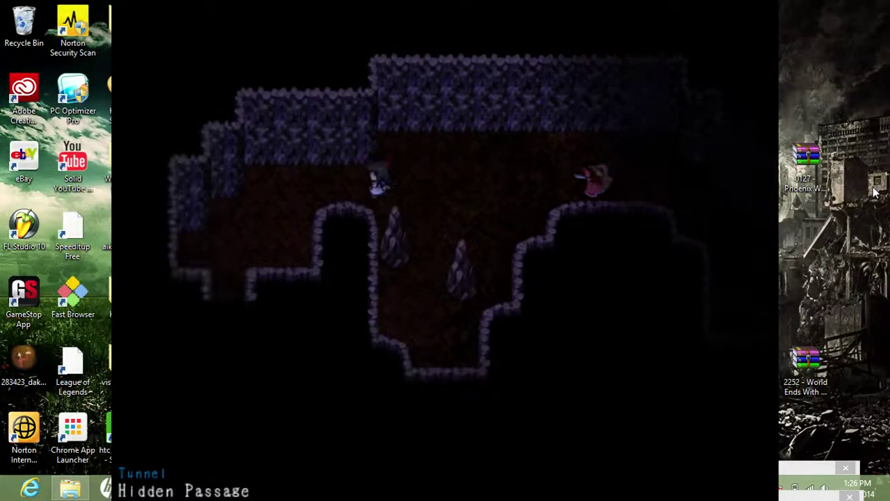
pyautogui.press('Left')
pyautogui.press('Left')
pyautogui.press('Left')
pyautogui.press('Down')
pyautogui.press('Down')
pyautogui.press('Left')
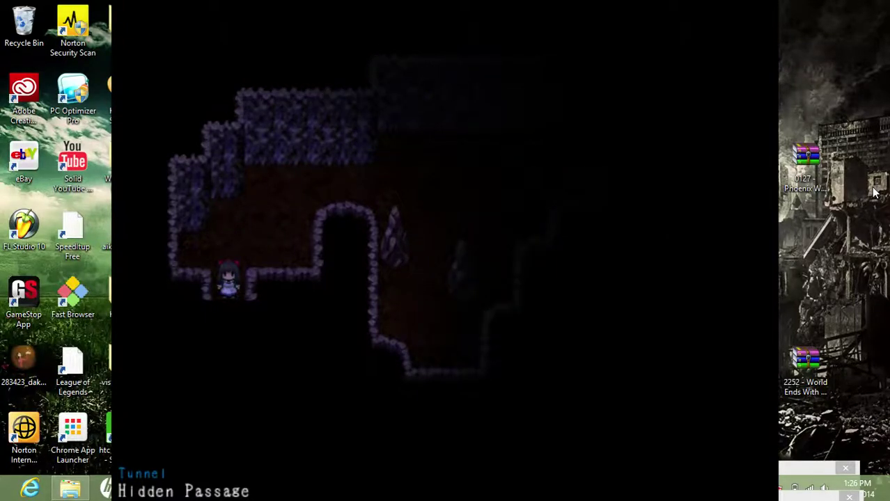
pyautogui.press('Left')
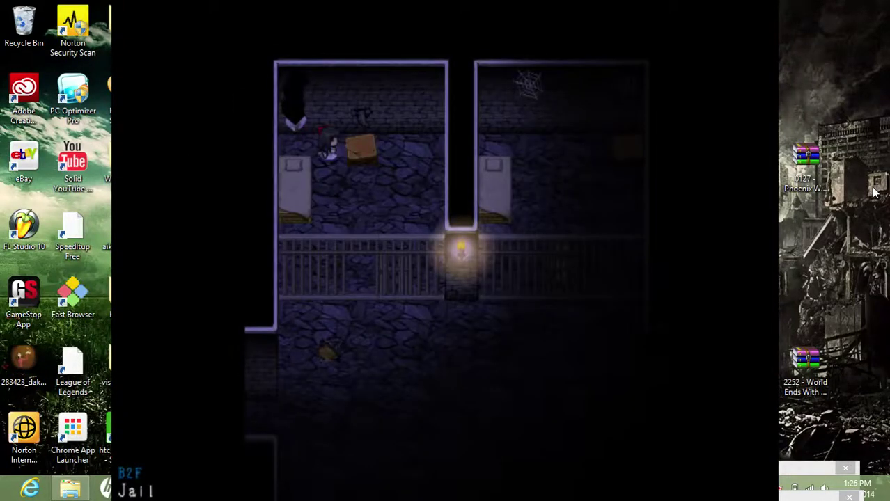
# Dismiss the save screen and walk out of the cell toward the gate
pyautogui.press('Return')
pyautogui.press('Escape')
pyautogui.press('Return')
pyautogui.press('Escape')
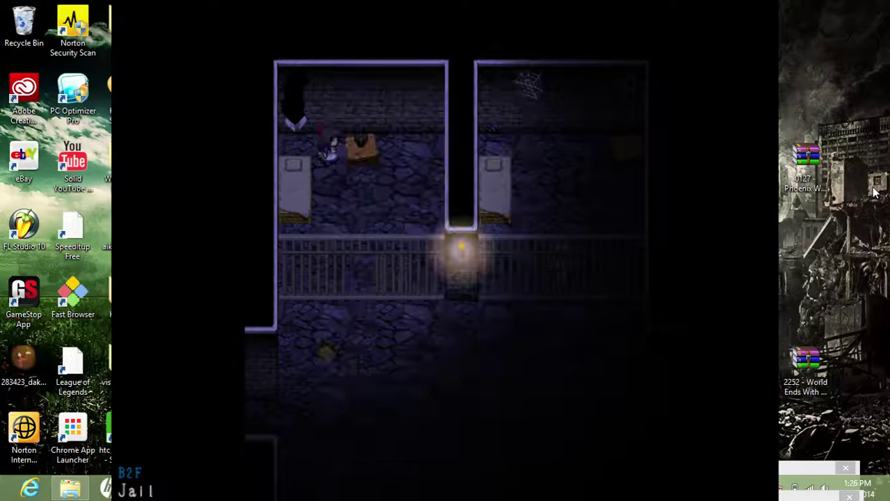
pyautogui.press('Down')
pyautogui.press('Down')
pyautogui.press('Down')
pyautogui.press('Down')
pyautogui.press('Down')
pyautogui.press('Down')
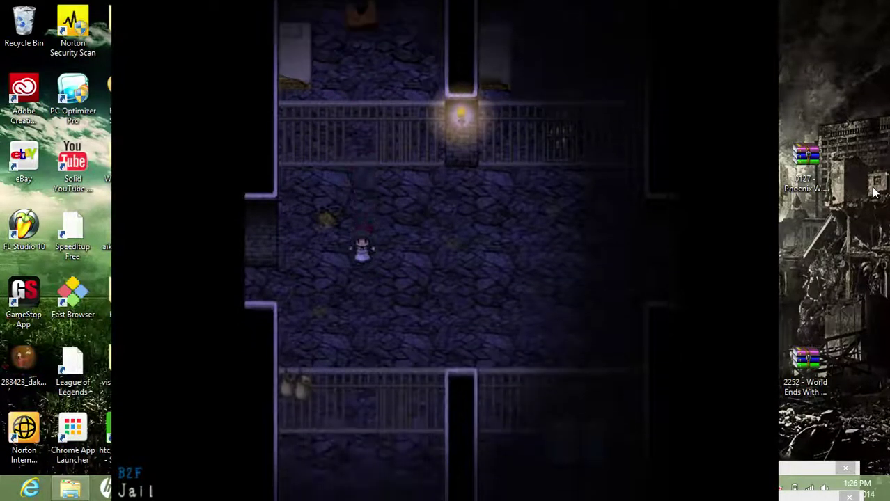
pyautogui.press('Right')
pyautogui.press('Right')
pyautogui.press('Right')
pyautogui.press('Right')
pyautogui.press('Right')
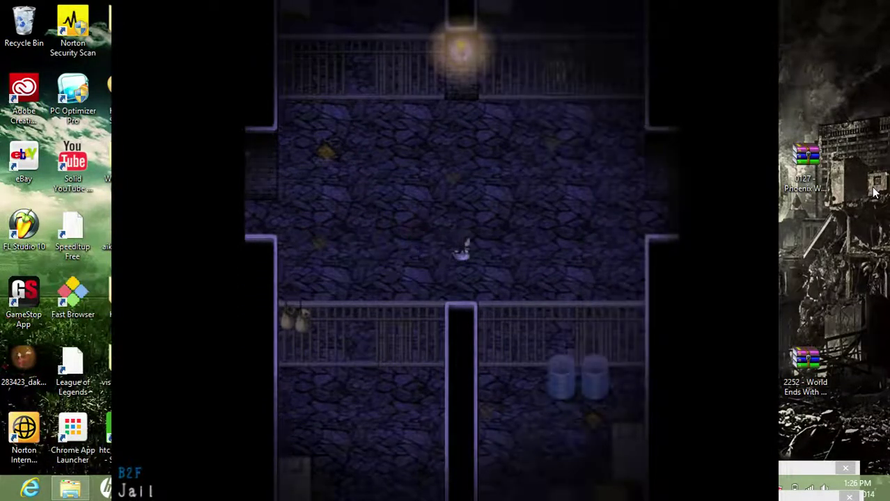
pyautogui.press('Up')
pyautogui.press('Up')
pyautogui.press('Up')
pyautogui.press('Up')
pyautogui.press('Up')
pyautogui.press('Up')
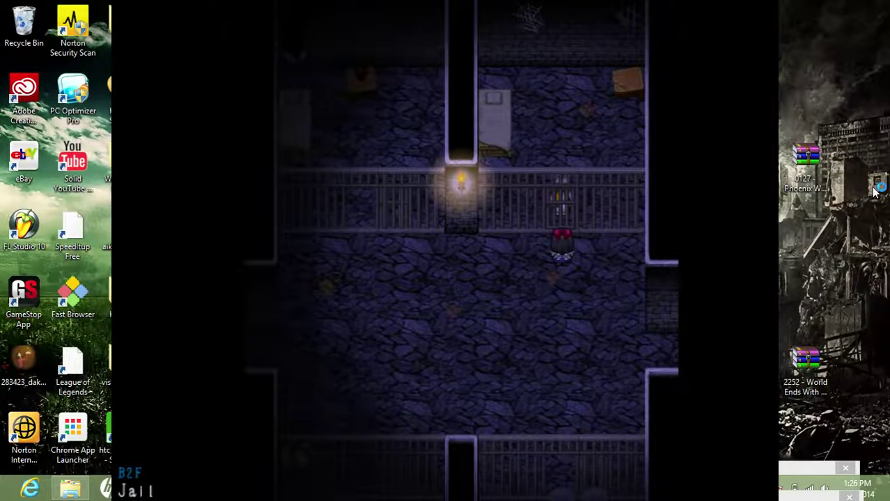
# Unlock the cell gate with the Jail Key from the Key Item menu
pyautogui.press('x')
pyautogui.press('Escape')
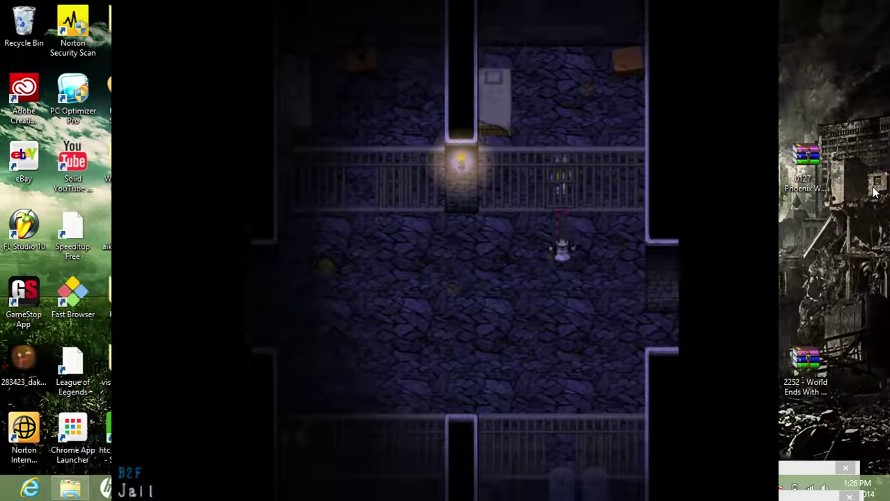
pyautogui.press('Down')
pyautogui.press('x')
pyautogui.press('Down')
pyautogui.press('Down')
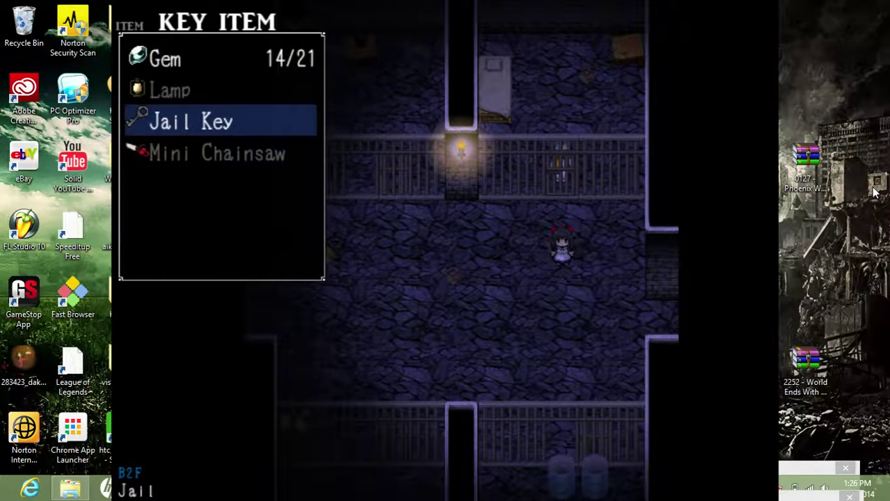
pyautogui.press('Escape')
pyautogui.press('Up')
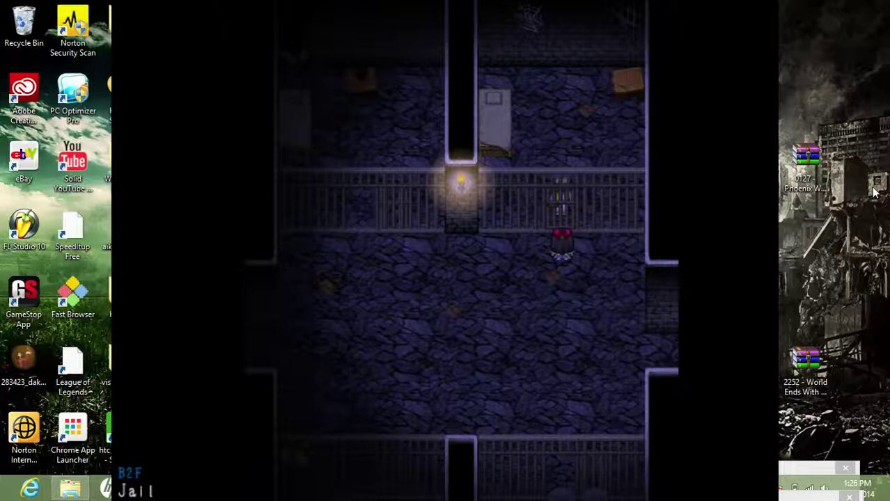
pyautogui.press('x')
pyautogui.press('Down')
pyautogui.press('Down')
pyautogui.press('x')
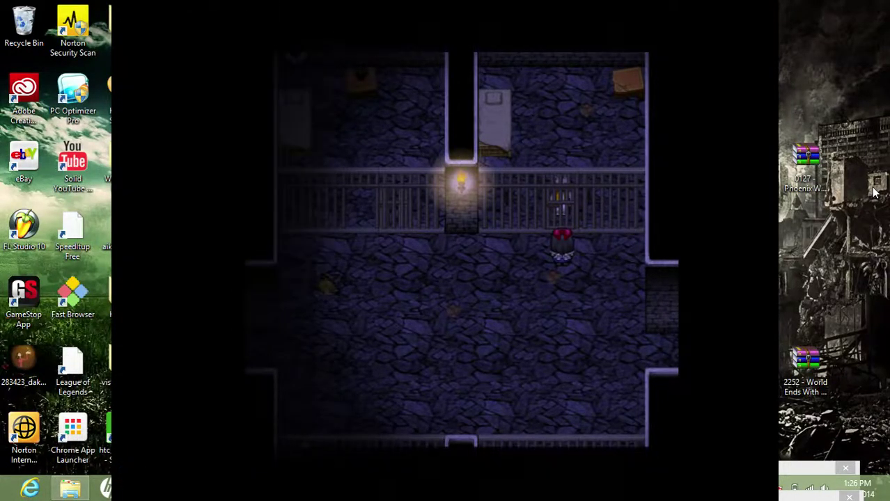
# Walk through the unlocked gate and pick up the Gem by the fence
pyautogui.press('Up')
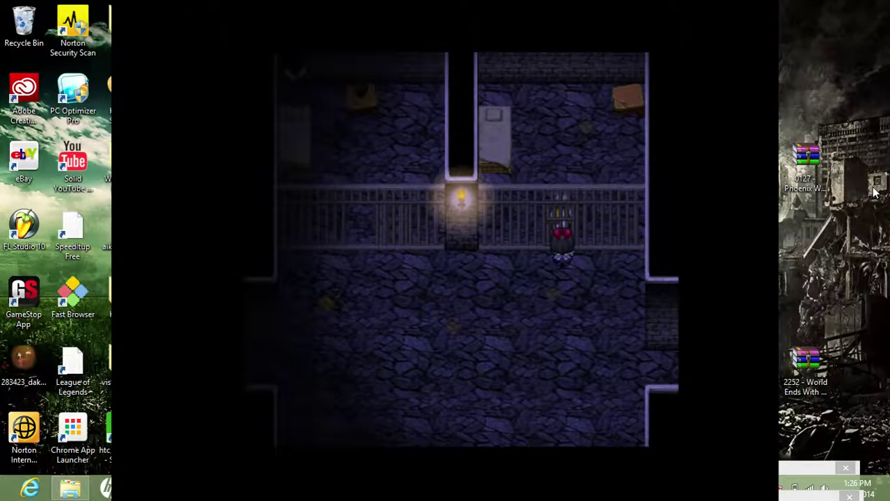
pyautogui.press('Down')
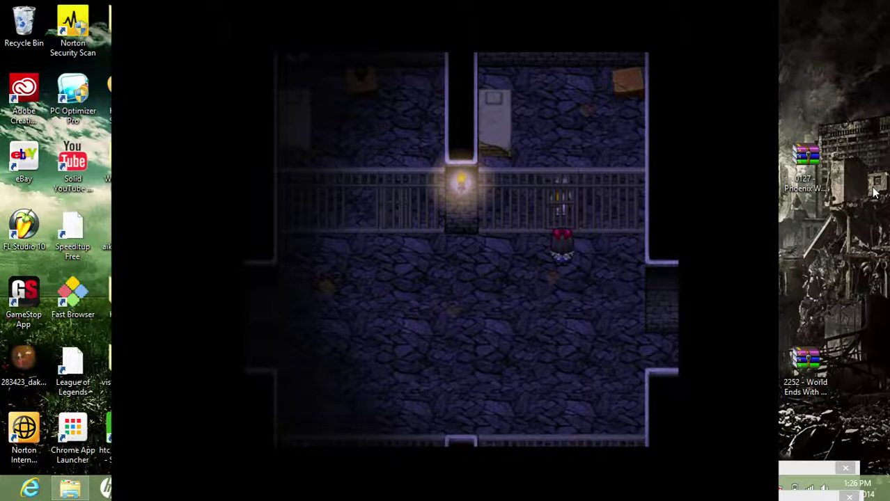
pyautogui.press('Down')
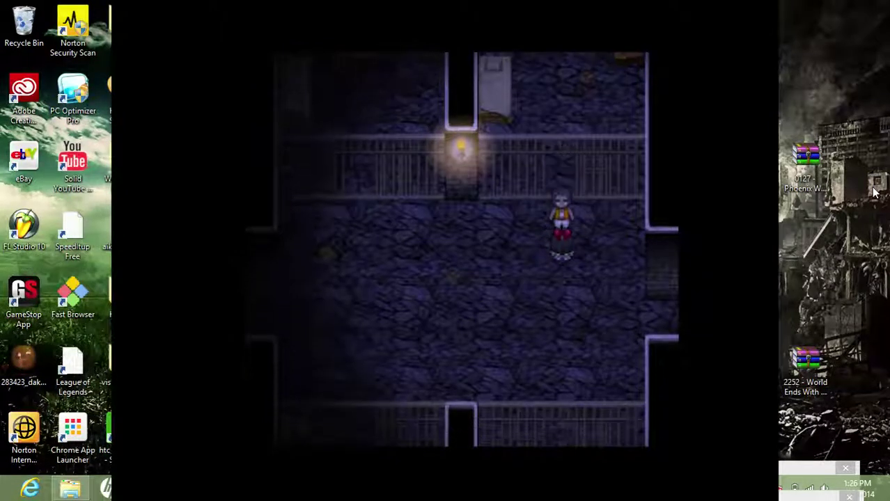
pyautogui.press('Up')
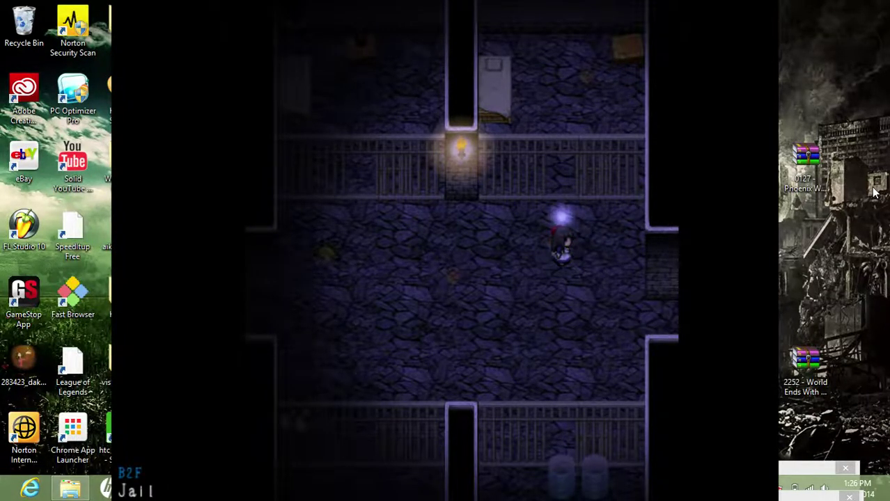
pyautogui.press('Up')
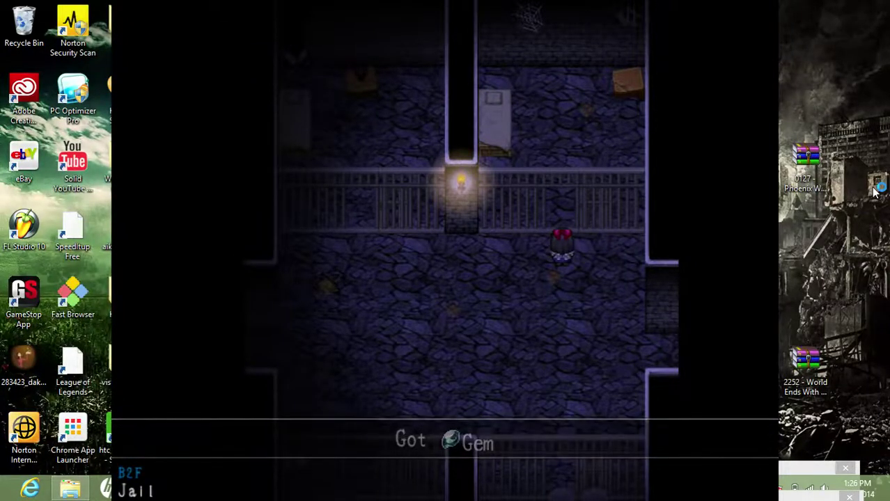
# Check that the Key Item menu shows Gem 15/21, then close it
pyautogui.press('Escape')
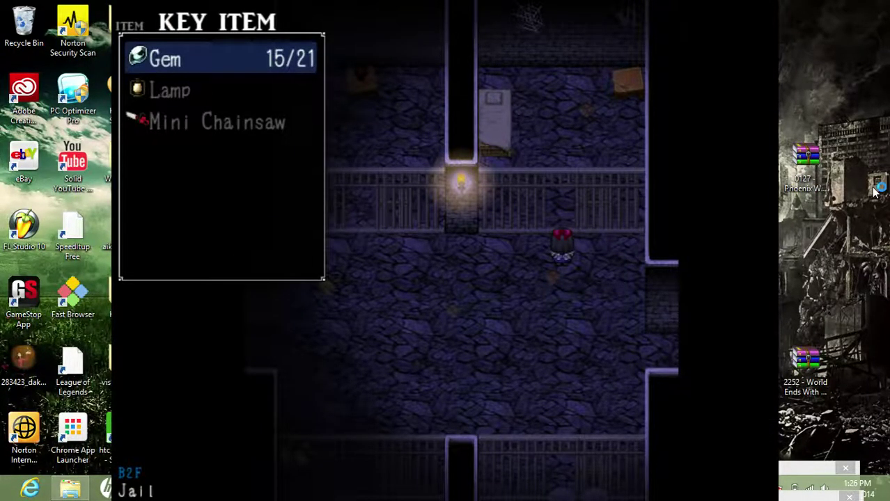
pyautogui.press('Down')
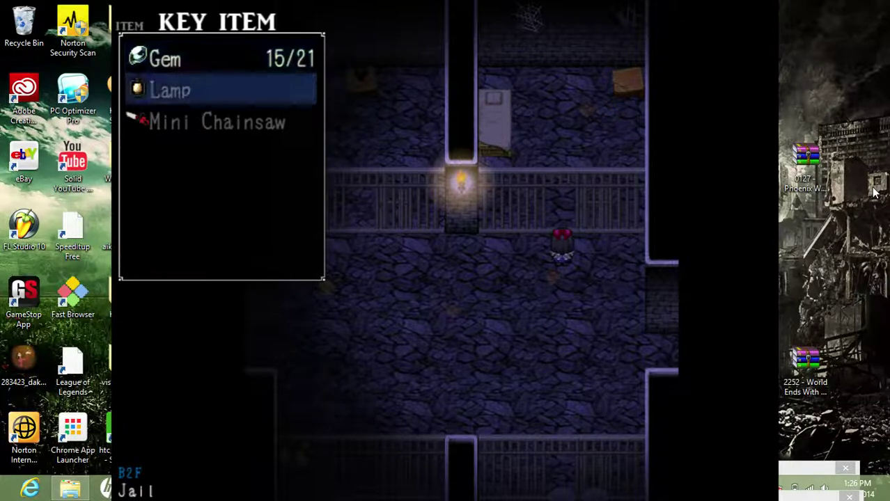
pyautogui.press('Up')
pyautogui.press('Escape')
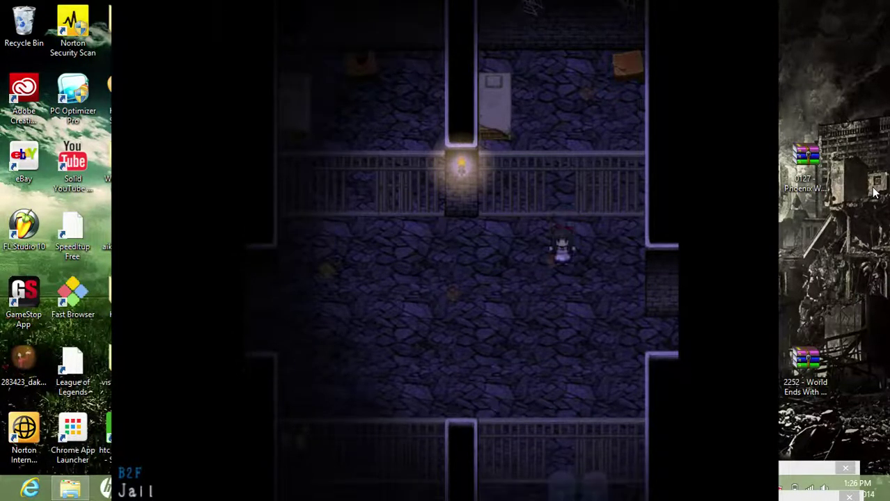
# Walk up and left to the Jail's west doorway
pyautogui.press('Left')
pyautogui.press('Left')
pyautogui.press('Up')
pyautogui.press('Up')
pyautogui.press('Up')
pyautogui.press('Up')
pyautogui.press('Left')
pyautogui.press('Left')
pyautogui.press('Left')
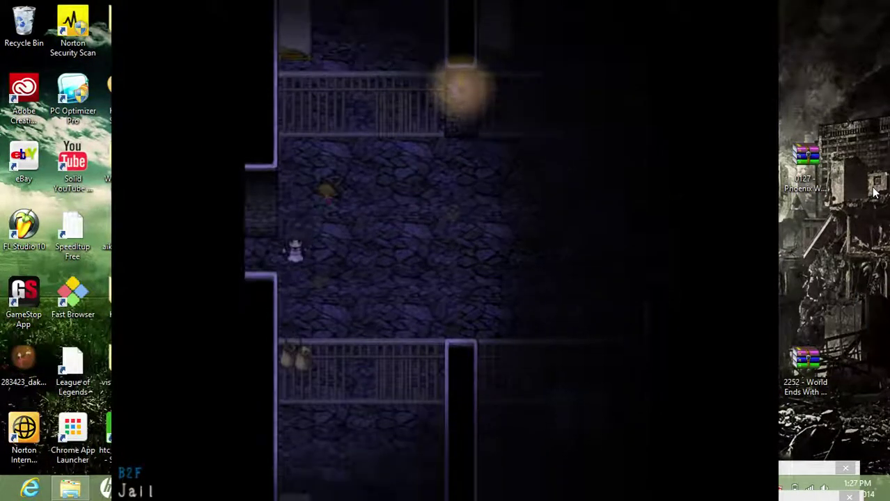
pyautogui.press('Left')
pyautogui.press('Left')
# Leave the Jail and cross the dark B2F Passage heading up and left
pyautogui.press('Left')
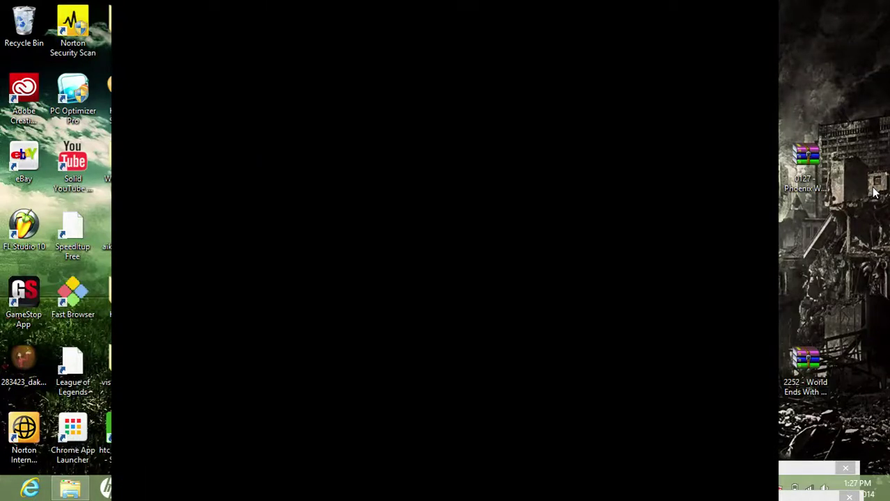
pyautogui.press('Left')
pyautogui.press('Left')
pyautogui.press('Left')
pyautogui.press('Left')
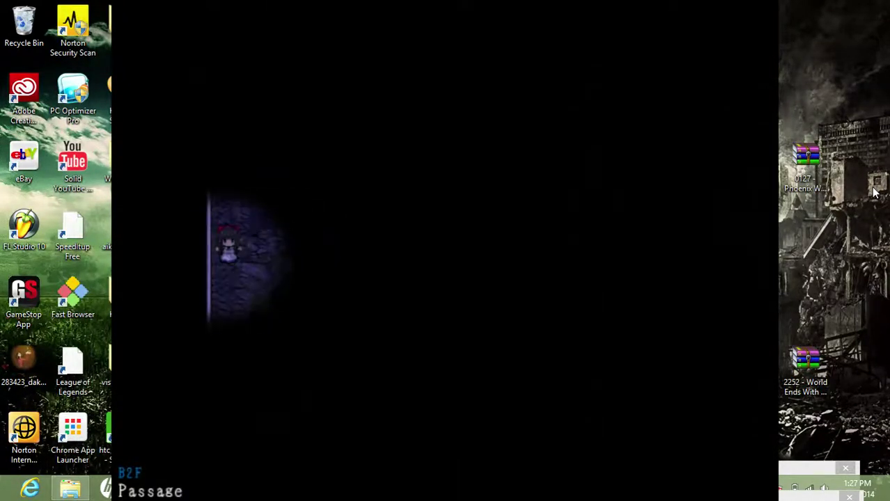
pyautogui.press('Down')
pyautogui.press('Right')
pyautogui.press('Left')
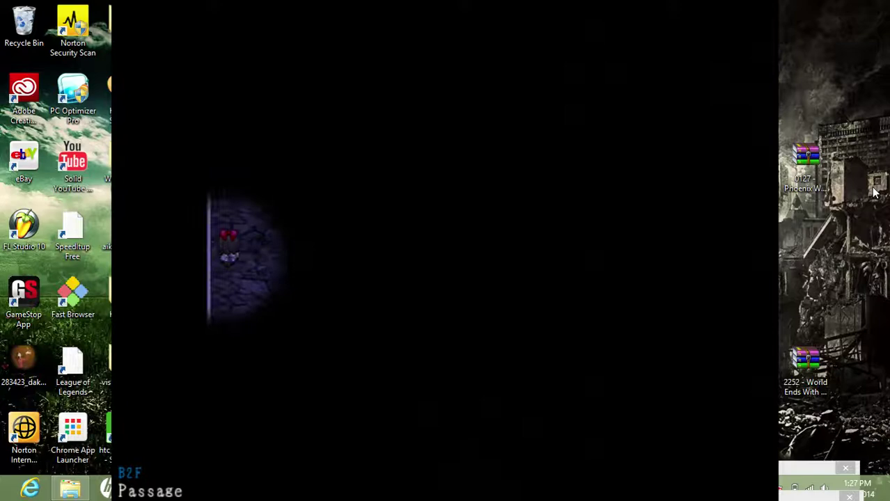
pyautogui.press('Up')
pyautogui.press('Up')
pyautogui.press('Left')
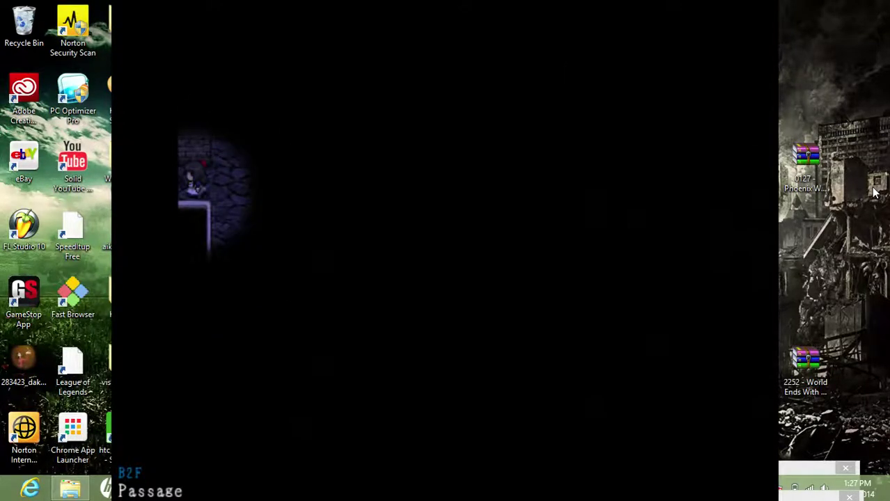
pyautogui.press('Up')
# Walk up the Shrine's red carpet and through the door into the Cafeteria
pyautogui.press('Up')
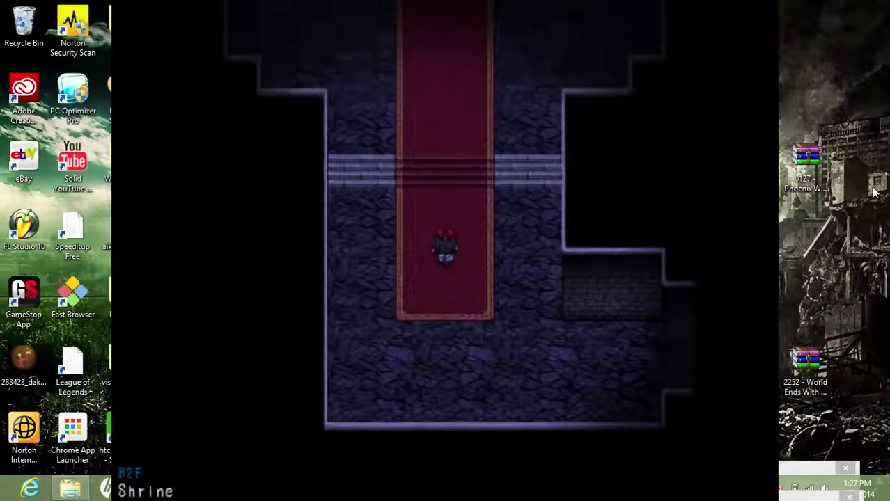
pyautogui.press('Up')
pyautogui.press('Up')
pyautogui.press('Up')
pyautogui.press('Up')
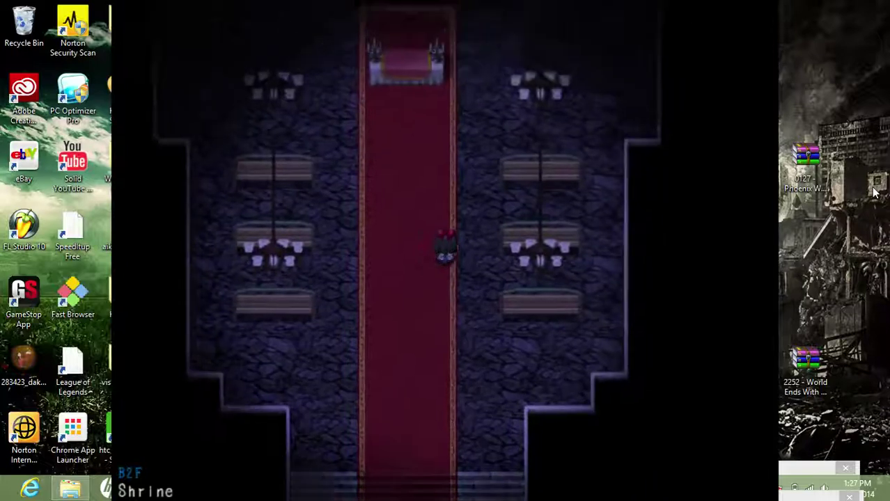
pyautogui.press('Right')
pyautogui.press('Up')
pyautogui.press('Up')
pyautogui.press('Up')
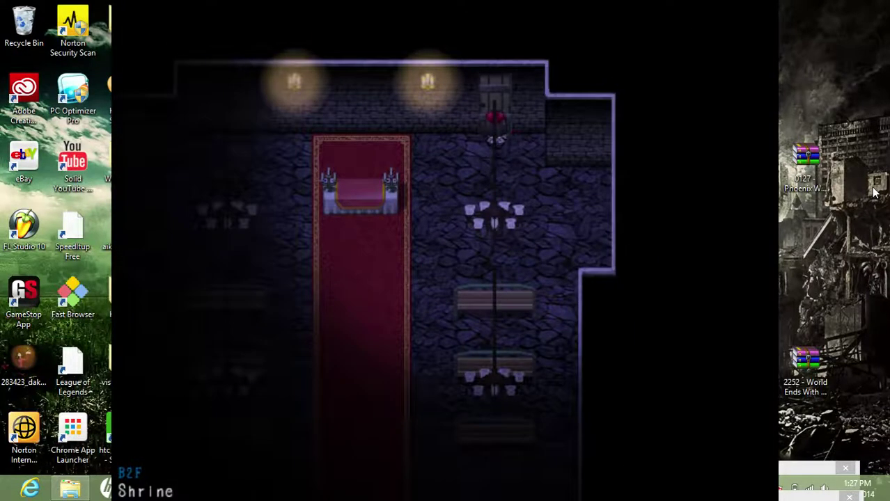
pyautogui.press('Up')
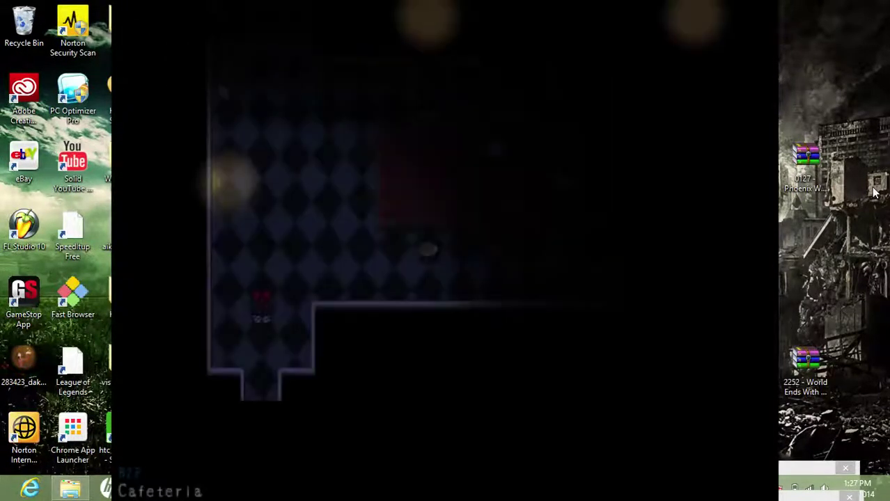
pyautogui.press('Up')
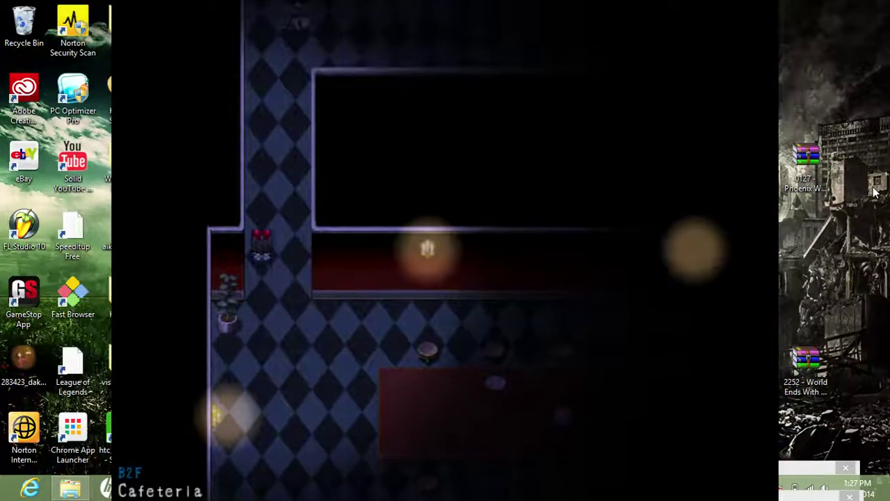
# Bring up the bird statue's save screen, then close it and walk away
pyautogui.press('Right')
pyautogui.press('Right')
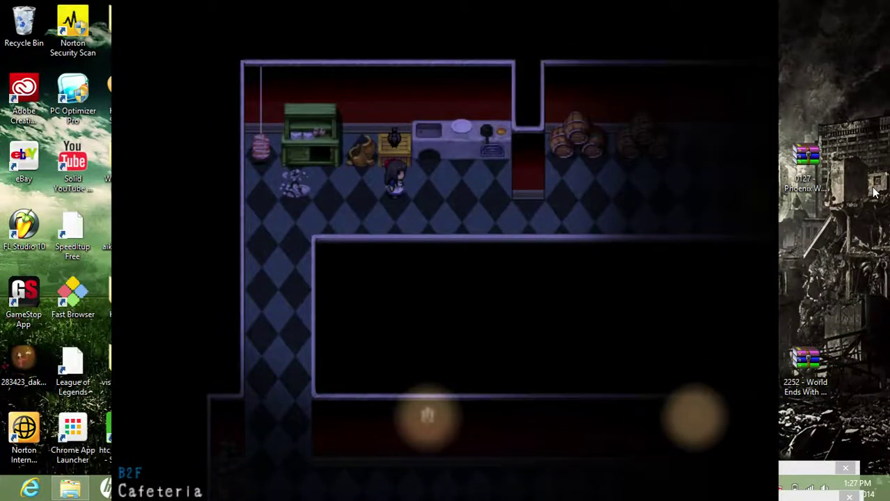
pyautogui.press('Return')
pyautogui.press('Escape')
pyautogui.press('Return')
pyautogui.press('Escape')
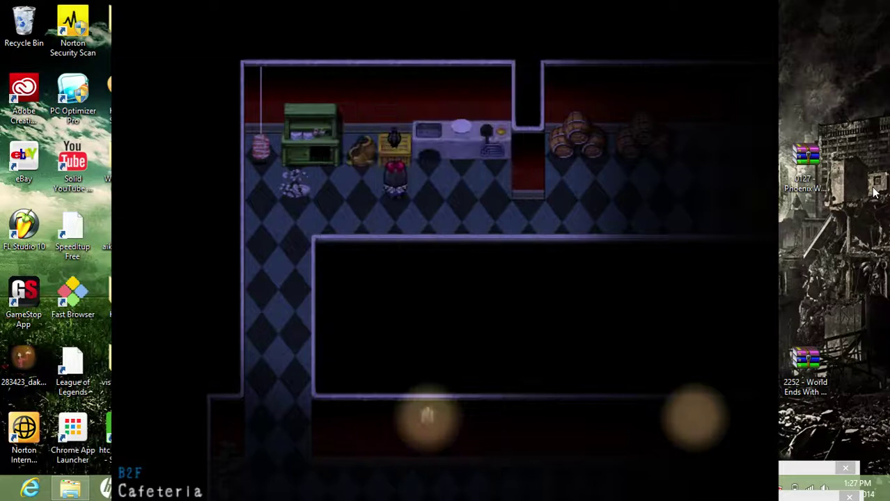
pyautogui.press('Down')
pyautogui.press('Down')
pyautogui.press('Left')
pyautogui.press('Left')
pyautogui.press('Left')
# Walk down and right along the cafeteria dining tables
pyautogui.press('Down')
pyautogui.press('Down')
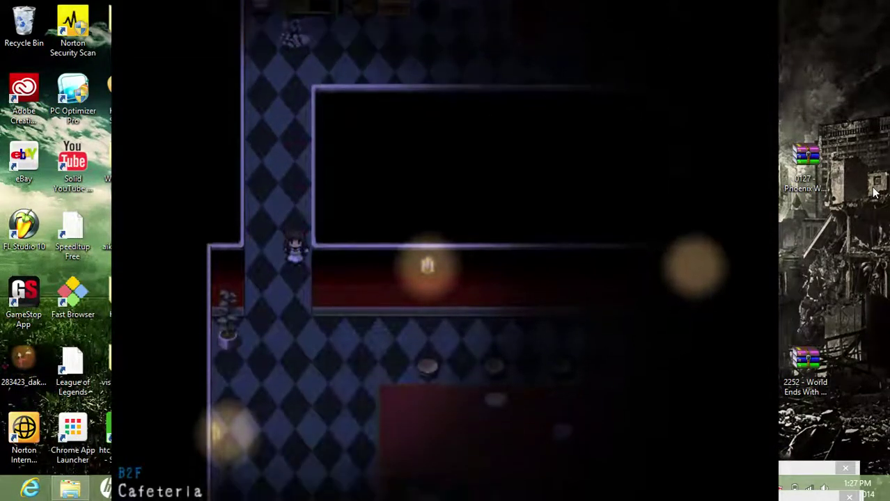
pyautogui.press('Down')
pyautogui.press('Right')
pyautogui.press('Right')
pyautogui.press('Right')
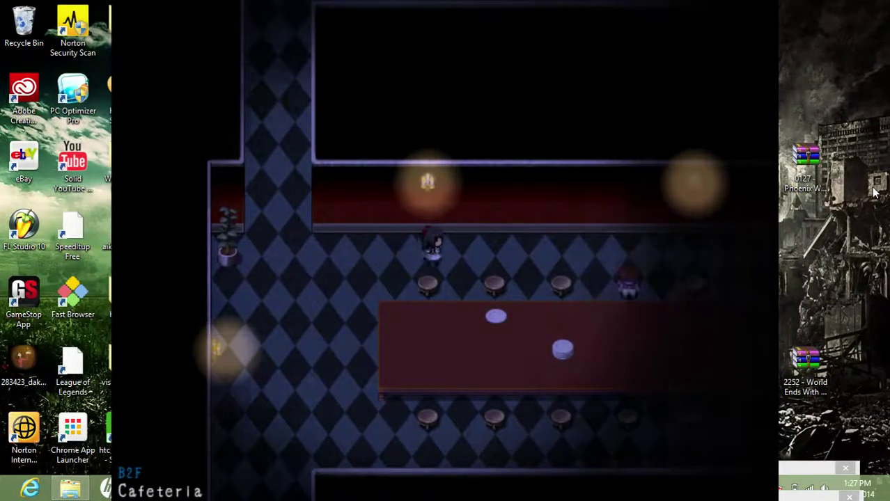
pyautogui.press('Right')
pyautogui.press('Up')
pyautogui.press('Up')
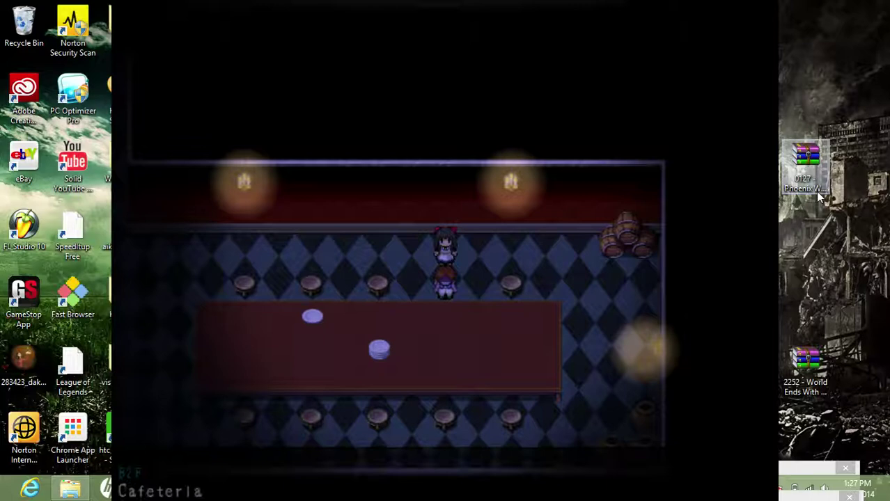
# Head up the corridor, right through the kitchen, and open the storeroom door
pyautogui.press('Left')
pyautogui.press('Left')
pyautogui.press('Left')
pyautogui.press('Left')
pyautogui.press('Left')
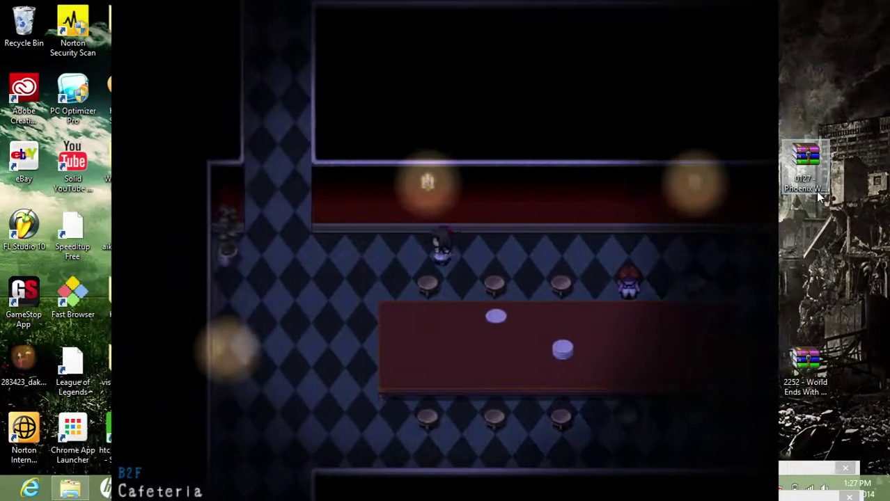
pyautogui.press('Left')
pyautogui.press('Up')
pyautogui.press('Up')
pyautogui.press('Up')
pyautogui.press('Up')
pyautogui.press('Up')
pyautogui.press('Up')
pyautogui.press('Up')
pyautogui.press('Up')
pyautogui.press('Right')
pyautogui.press('Right')
pyautogui.press('Right')
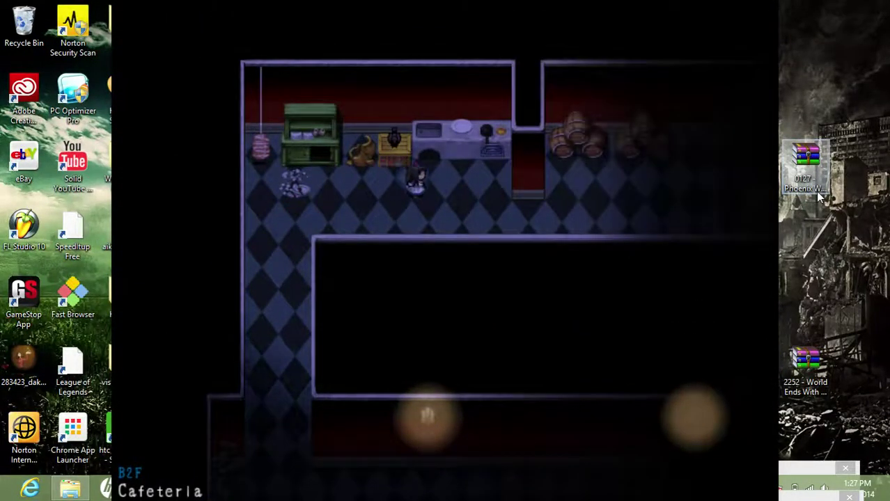
pyautogui.press('Right')
pyautogui.press('Right')
pyautogui.press('Right')
pyautogui.press('Right')
pyautogui.press('Right')
pyautogui.press('Right')
pyautogui.press('Right')
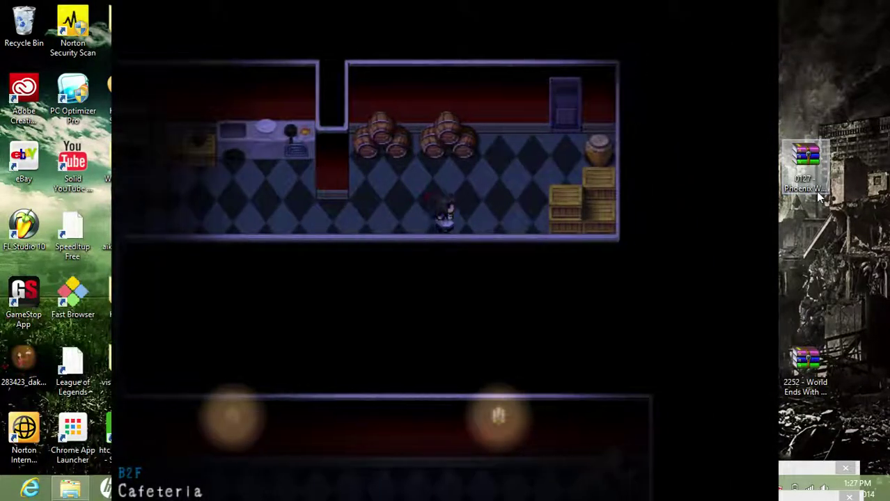
pyautogui.press('Right')
pyautogui.press('Up')
pyautogui.press('Right')
pyautogui.press('Right')
pyautogui.press('Up')
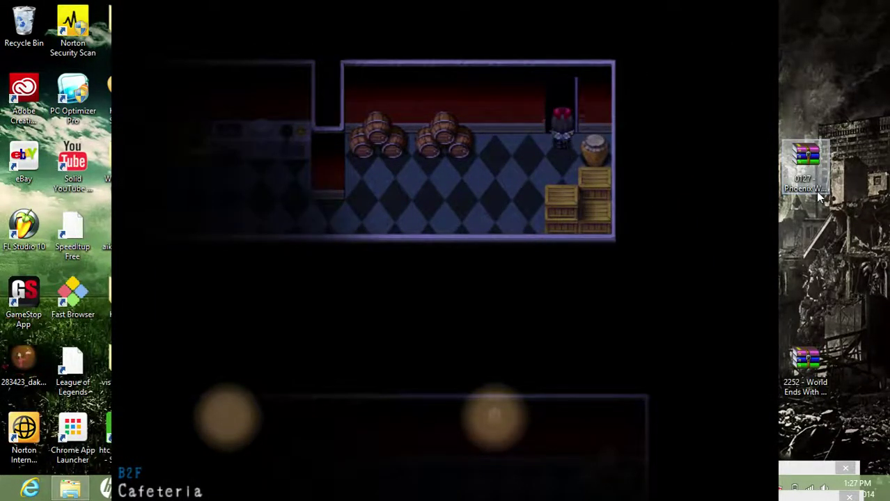
# Enter the T-Corridor, retreat once, then advance toward the junction until caught
pyautogui.press('Up')
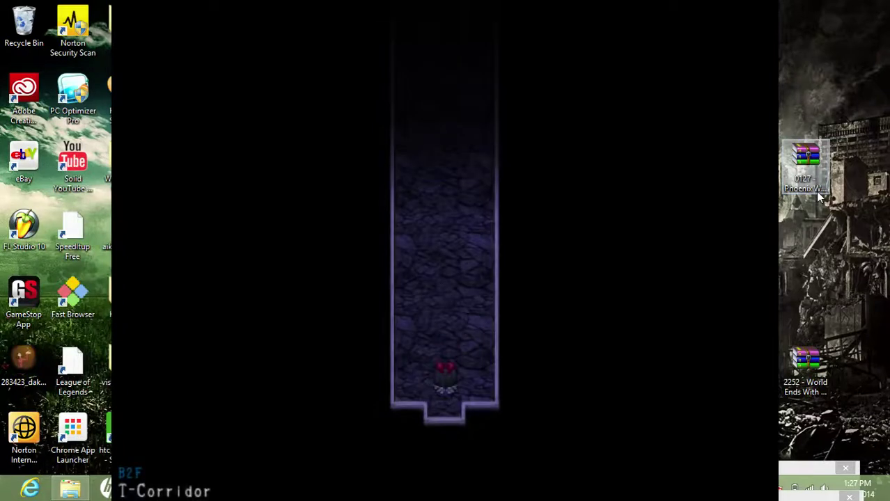
pyautogui.press('Up')
pyautogui.press('Up')
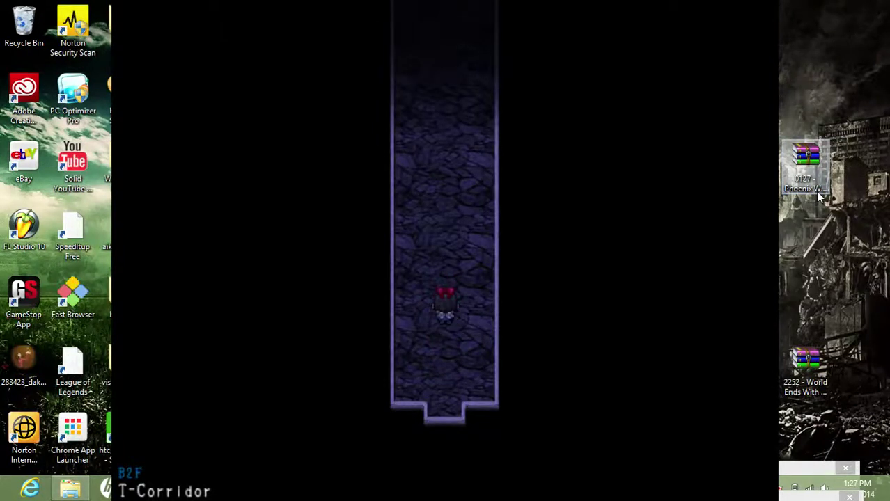
pyautogui.press('Up')
pyautogui.press('Up')
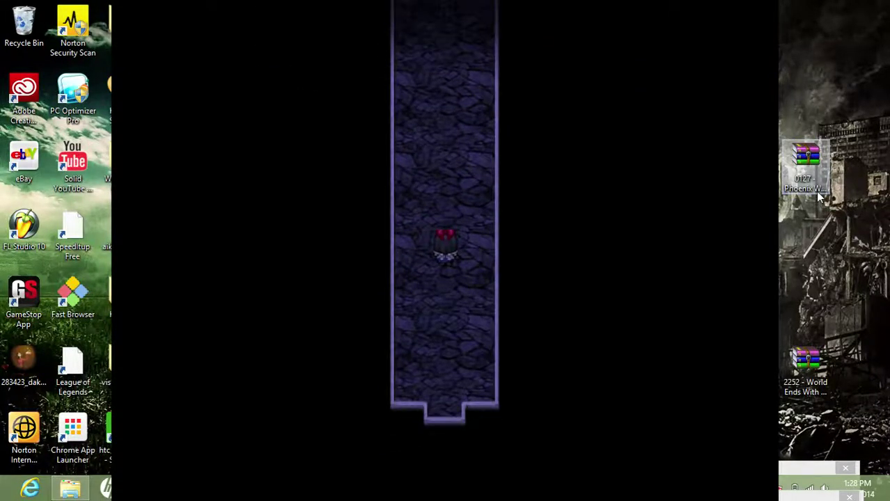
pyautogui.press('Down')
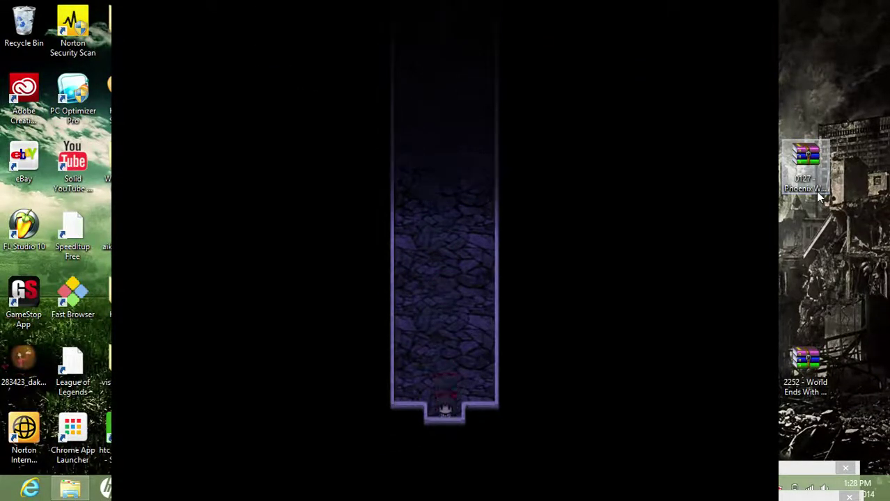
pyautogui.press('Up')
pyautogui.press('Down')
pyautogui.press('Up')
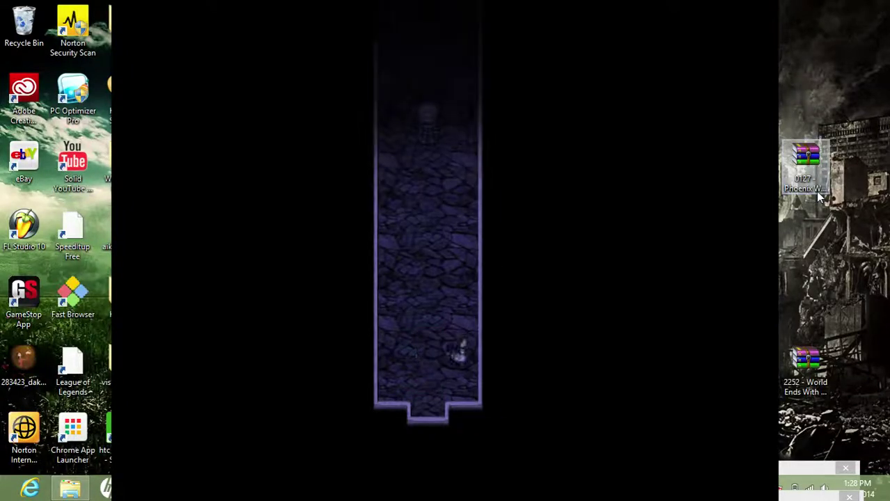
pyautogui.press('Up')
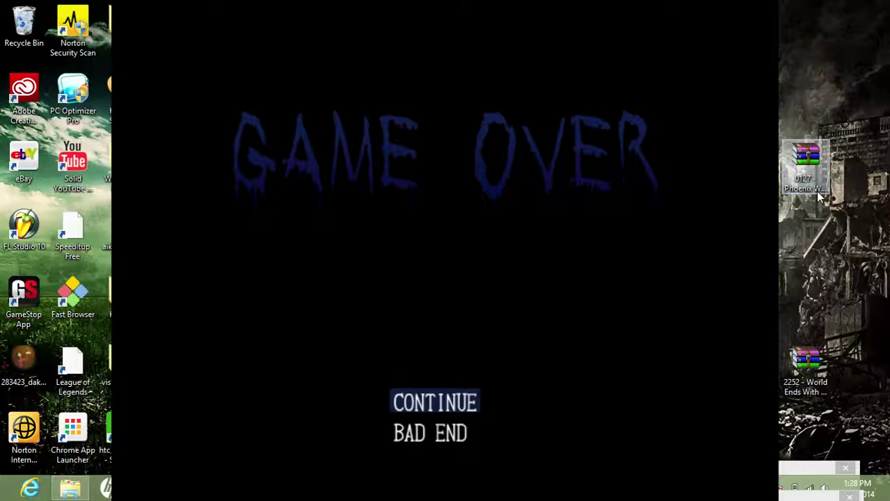
# Continue after Game Over and examine the stacked barrels in the kitchen
pyautogui.press('Return')
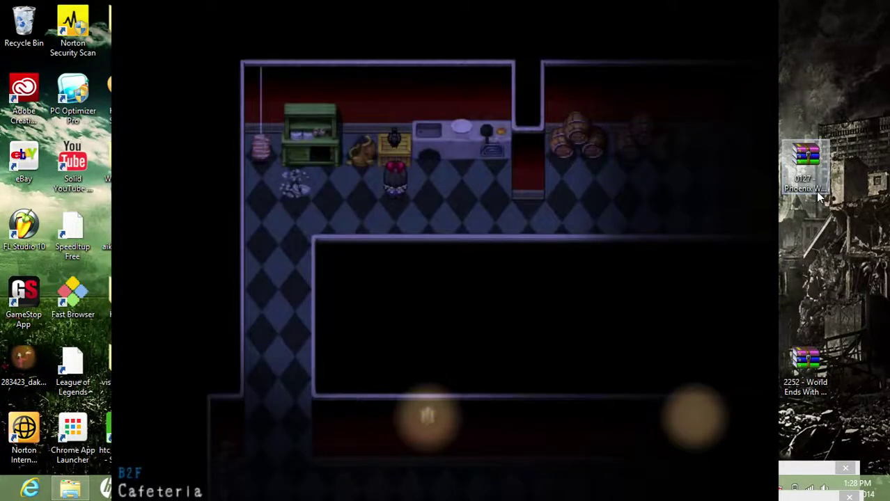
pyautogui.press('Right')
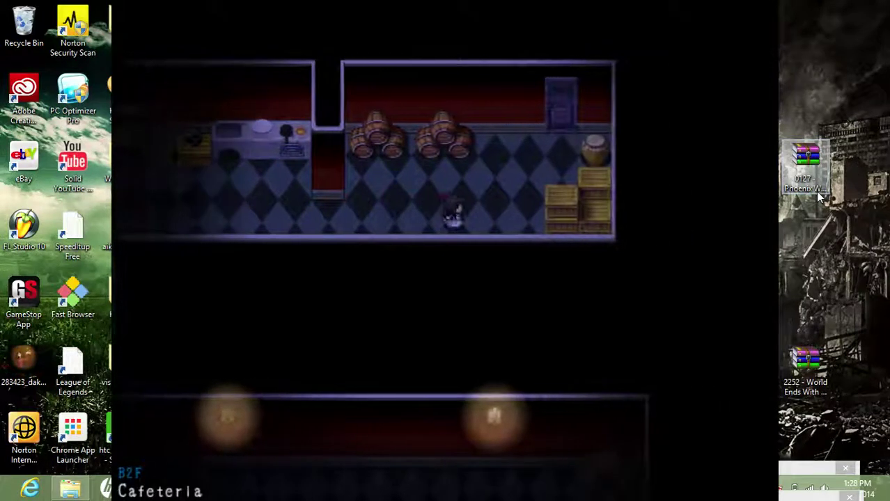
pyautogui.press('Up')
pyautogui.press('Up')
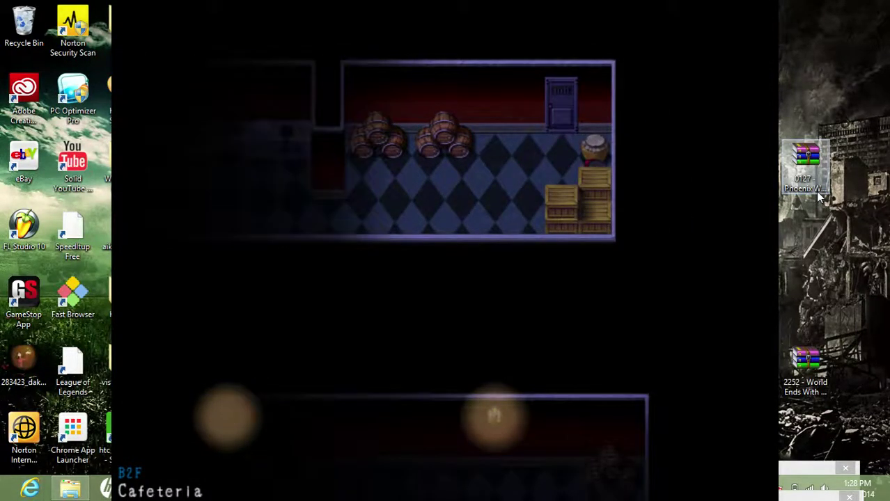
pyautogui.press('Return')
pyautogui.press('Return')
pyautogui.press('Left')
pyautogui.press('Left')
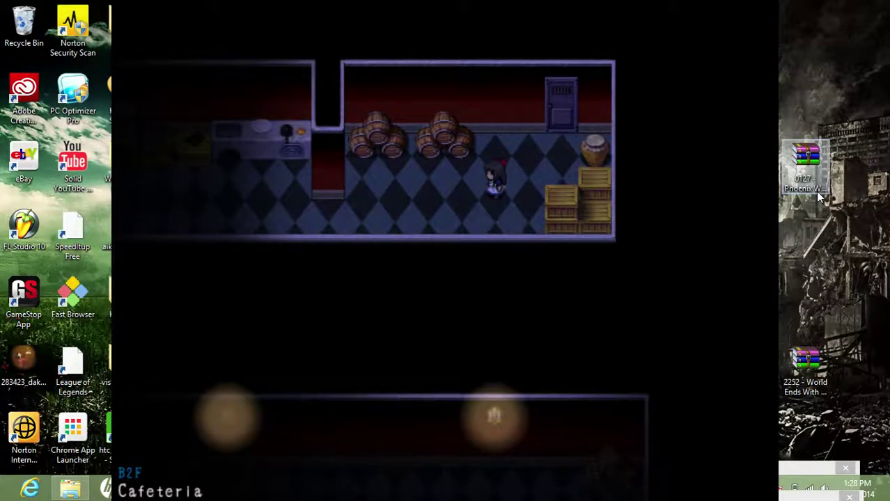
# Walk to the stove and examine it, then check the sink
pyautogui.press('Up')
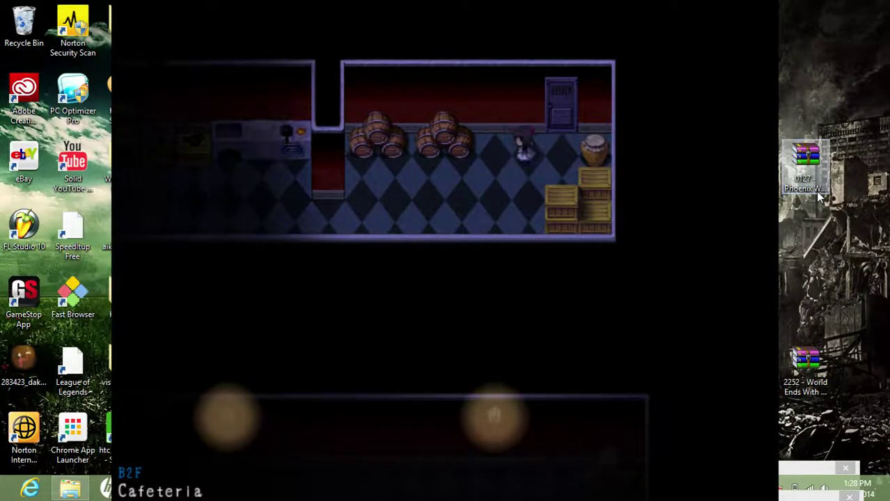
pyautogui.press('Down')
pyautogui.press('Down')
pyautogui.press('Left')
pyautogui.press('Left')
pyautogui.press('Left')
pyautogui.press('Left')
pyautogui.press('Left')
pyautogui.press('Up')
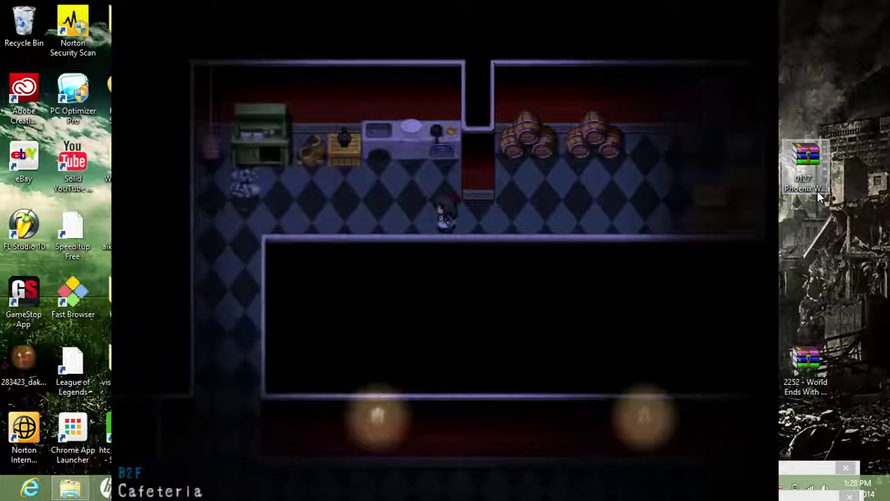
pyautogui.press('Up')
pyautogui.press('Return')
pyautogui.press('Return')
pyautogui.press('Left')
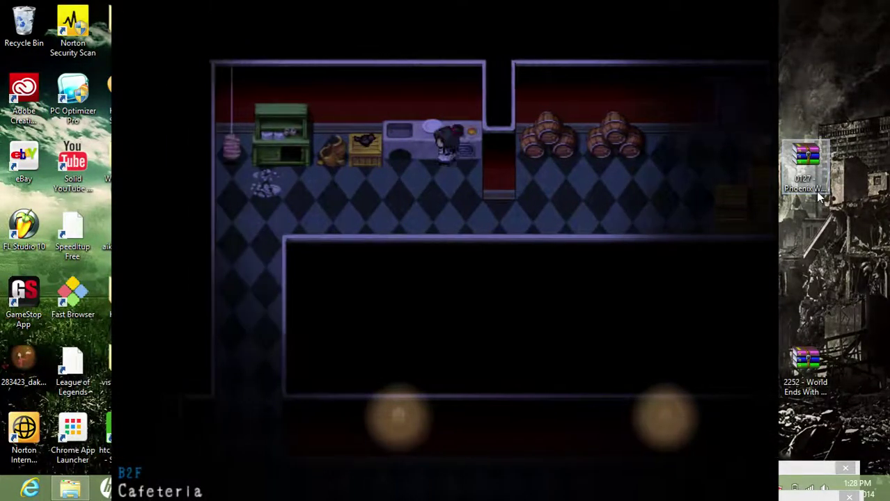
pyautogui.press('Return')
pyautogui.press('Return')
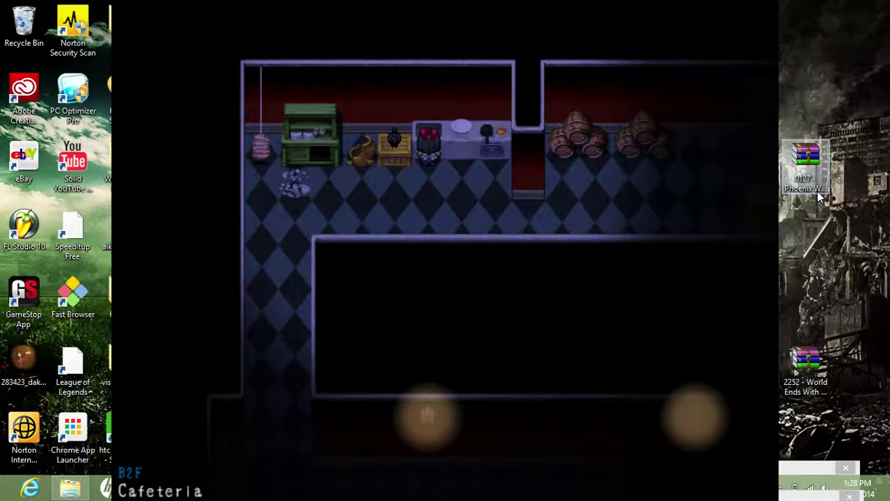
# Examine the hanging piece of meat and return to the middle of the floor
pyautogui.press('Left')
pyautogui.press('Left')
pyautogui.press('Left')
pyautogui.press('Left')
pyautogui.press('Left')
pyautogui.press('Left')
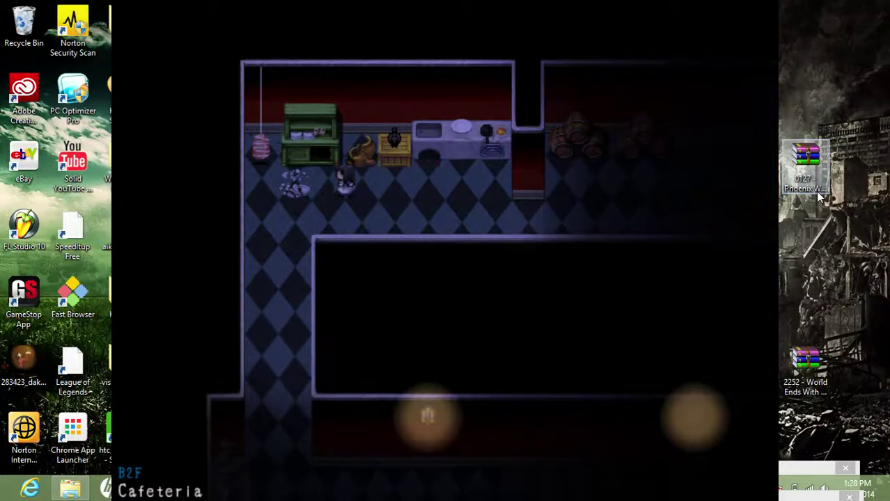
pyautogui.press('Left')
pyautogui.press('Return')
pyautogui.press('Return')
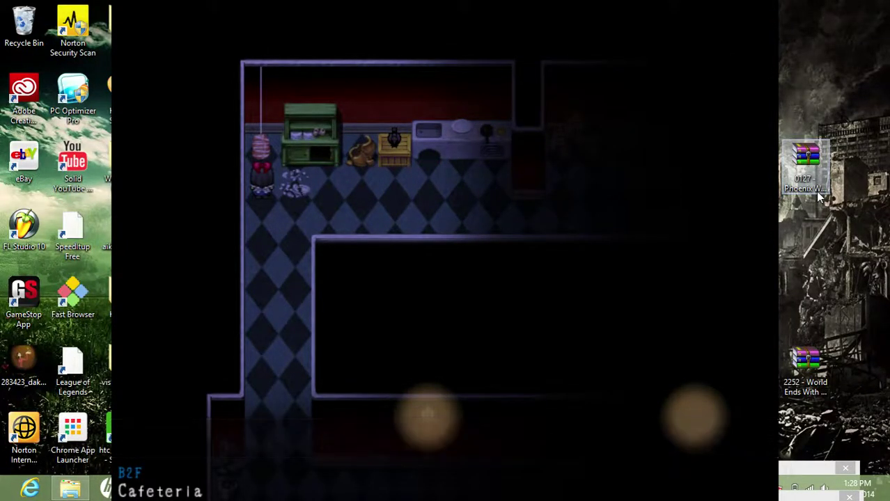
pyautogui.press('Down')
pyautogui.press('Right')
pyautogui.press('Right')
pyautogui.press('Right')
pyautogui.press('Right')
pyautogui.press('Right')
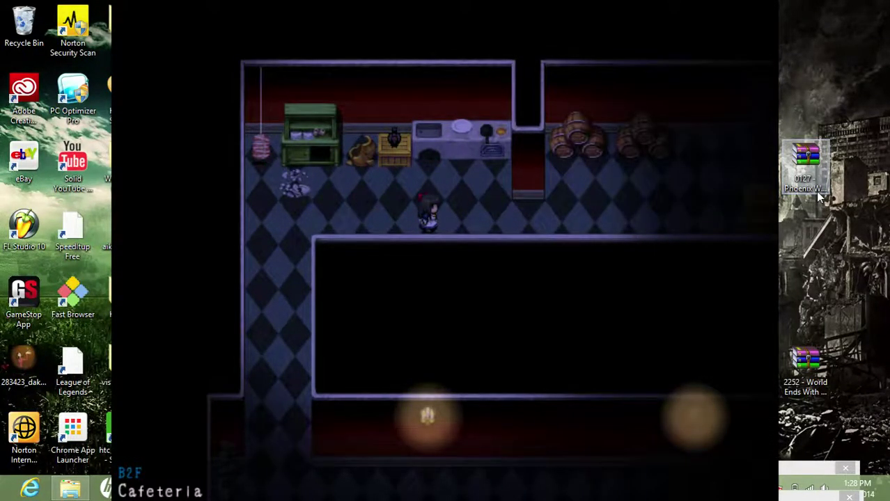
pyautogui.press('Right')
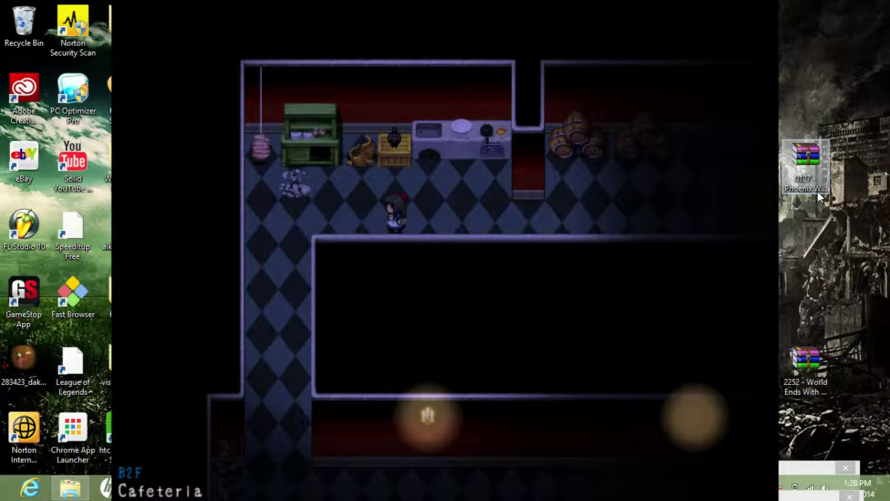
# Cross the kitchen and head down the left corridor toward the dining hall
pyautogui.press('Right')
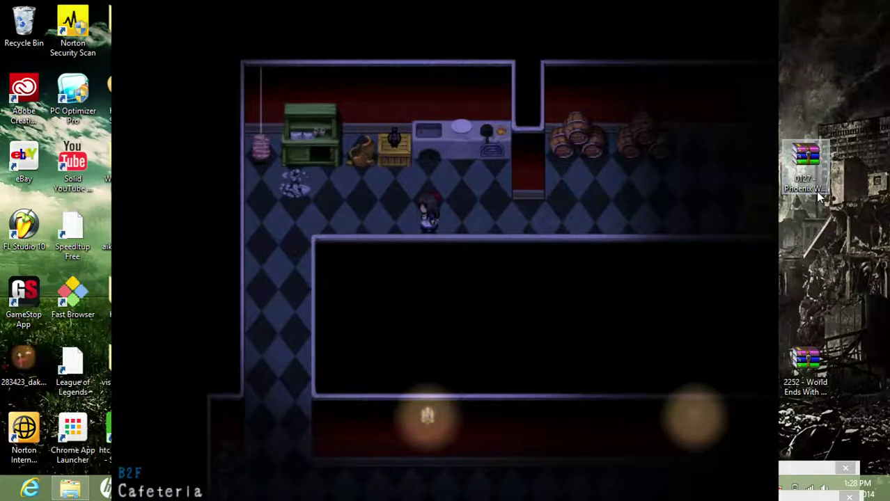
pyautogui.press('Left')
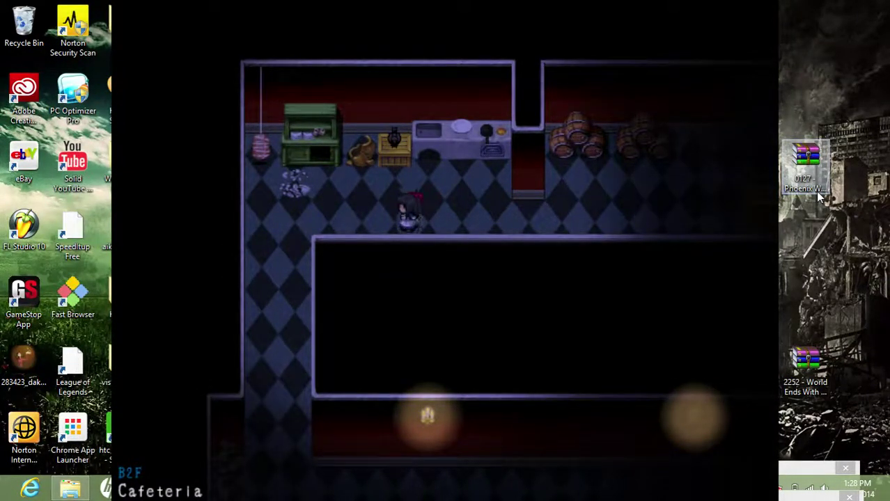
pyautogui.press('Right')
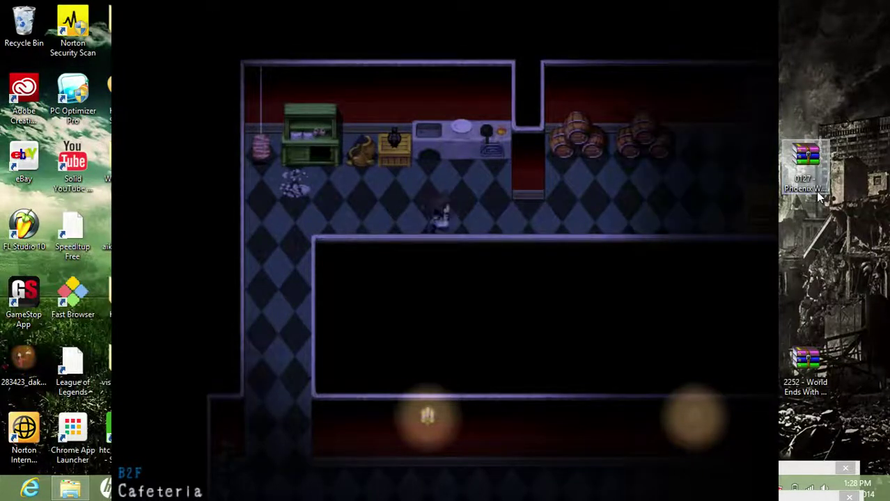
pyautogui.press('Right')
pyautogui.press('Left')
pyautogui.press('Left')
pyautogui.press('Left')
pyautogui.press('Left')
pyautogui.press('Left')
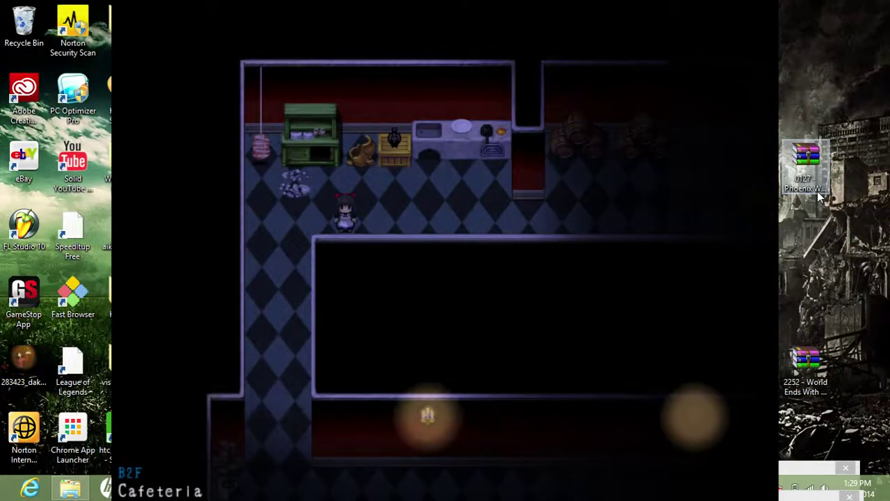
pyautogui.press('Down')
pyautogui.press('Down')
pyautogui.press('Down')
pyautogui.press('Down')
pyautogui.press('Down')
pyautogui.press('Down')
pyautogui.press('Down')
pyautogui.press('Down')
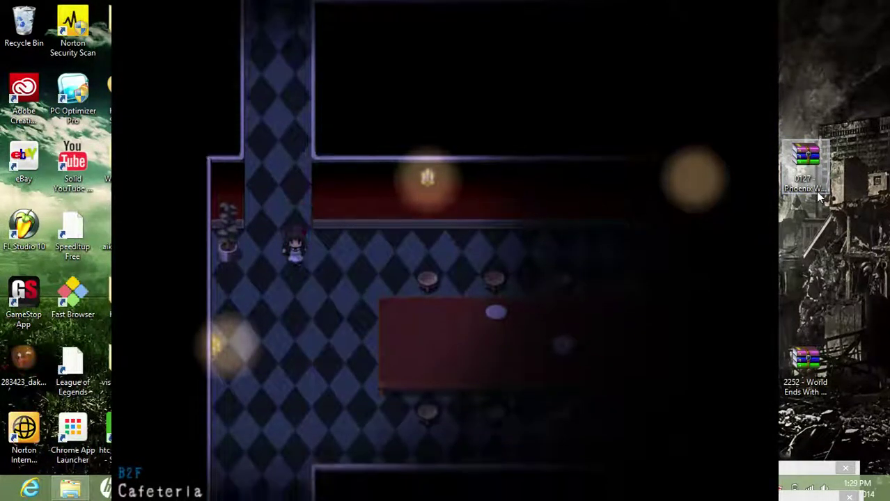
# Walk out of the Cafeteria, down the Shrine's red carpet, and right through the east exit
pyautogui.press('Down')
pyautogui.press('Down')
pyautogui.press('Down')
pyautogui.press('Down')
pyautogui.press('Down')
pyautogui.press('Down')
pyautogui.press('Down')
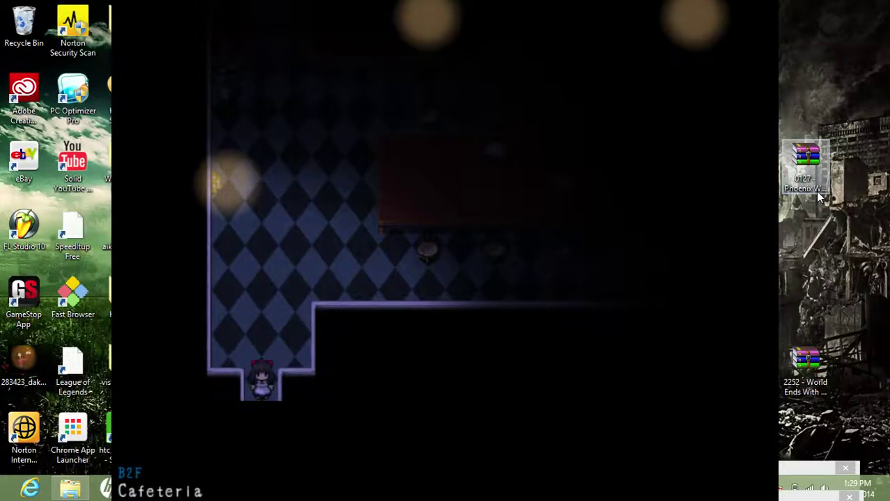
pyautogui.press('Down')
pyautogui.press('Down')
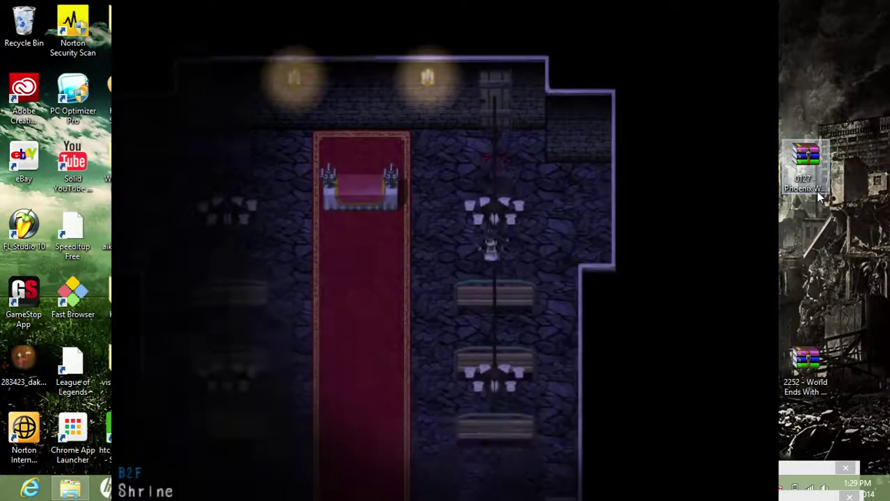
pyautogui.press('Down')
pyautogui.press('Down')
pyautogui.press('Down')
pyautogui.press('Down')
pyautogui.press('Down')
pyautogui.press('Down')
pyautogui.press('Down')
pyautogui.press('Down')
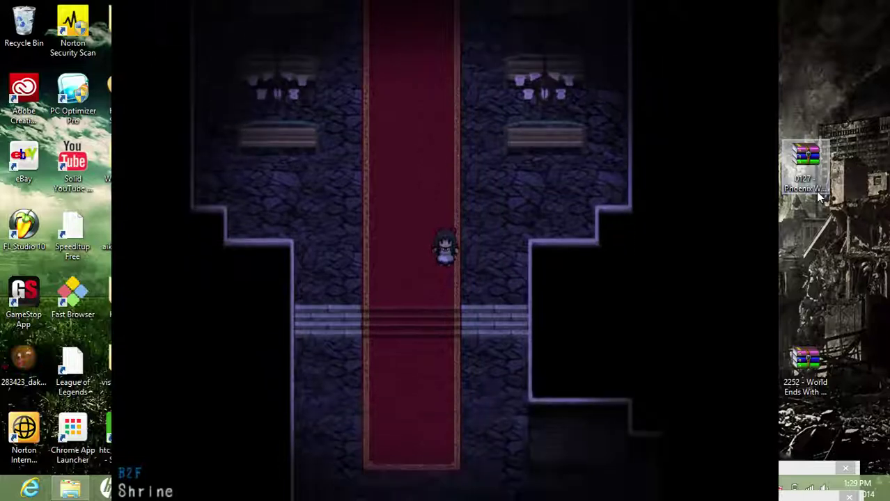
pyautogui.press('Down')
pyautogui.press('Down')
pyautogui.press('Down')
pyautogui.press('Down')
pyautogui.press('Down')
pyautogui.press('Down')
pyautogui.press('Down')
pyautogui.press('Right')
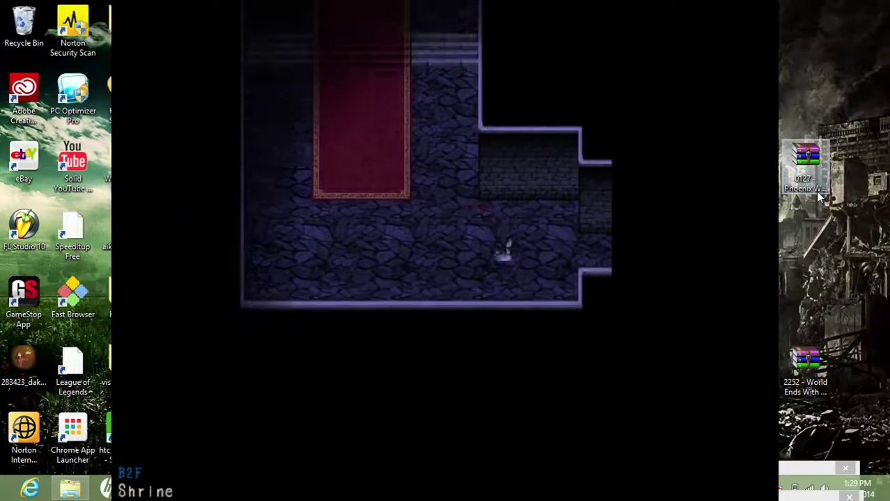
pyautogui.press('Right')
pyautogui.press('Right')
pyautogui.press('Right')
pyautogui.press('Right')
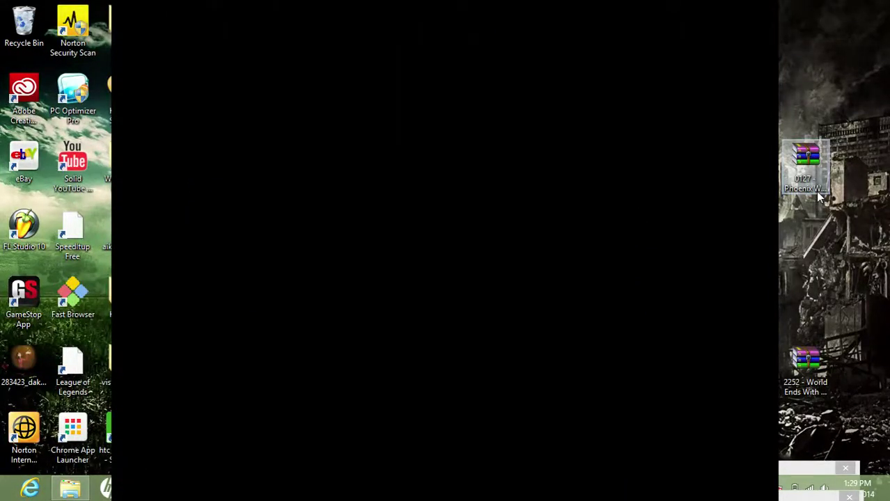
# Walk down the dark passage and right across the jail room
pyautogui.press('Down')
pyautogui.press('Down')
pyautogui.press('Down')
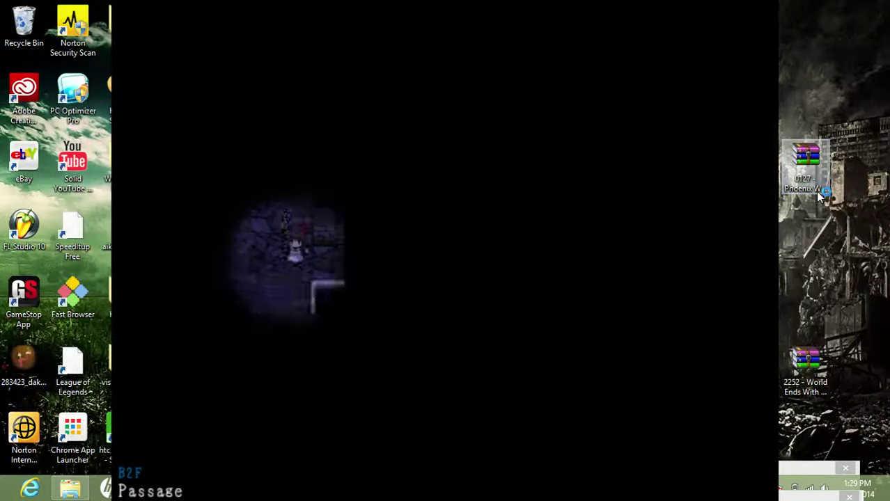
pyautogui.press('Down')
pyautogui.press('Down')
pyautogui.press('Down')
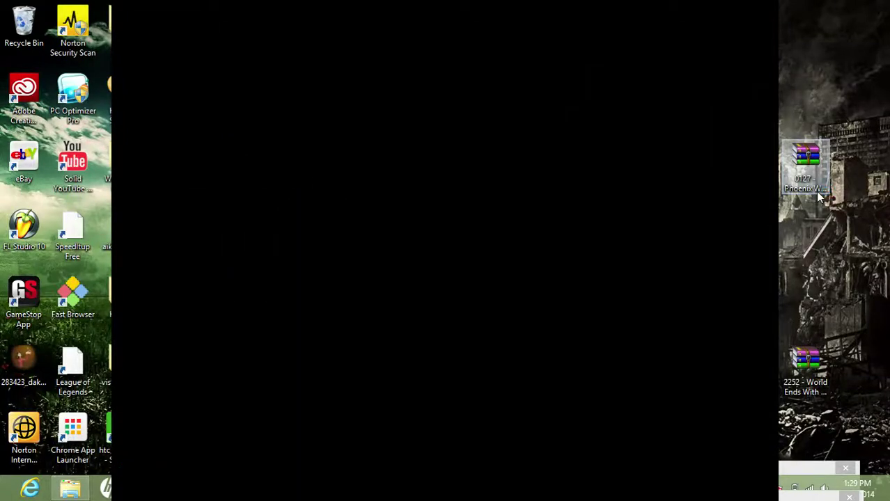
pyautogui.press('Right')
pyautogui.press('Right')
pyautogui.press('Right')
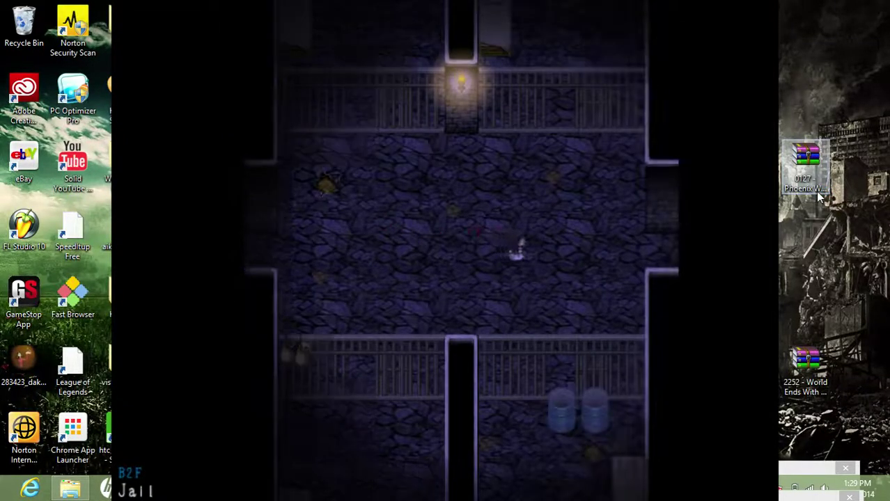
pyautogui.press('Right')
pyautogui.press('Right')
pyautogui.press('Right')
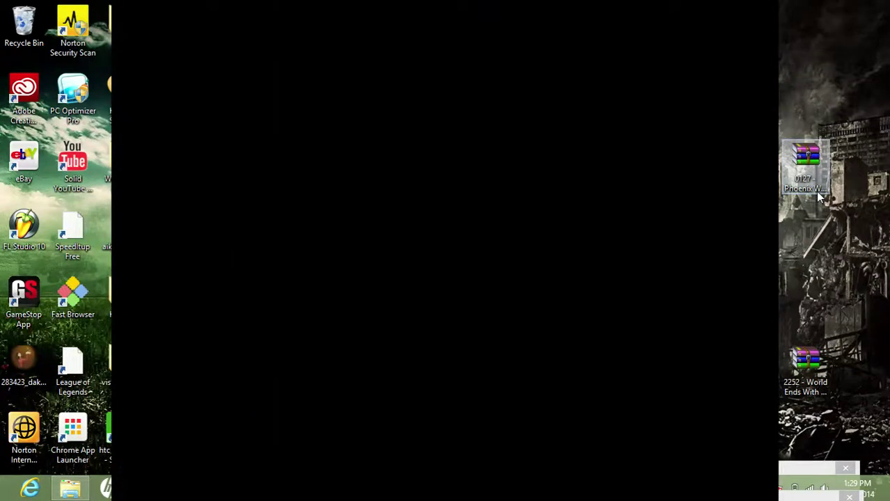
# Follow the dark passage up and left to its upper turn
pyautogui.press('Up')
pyautogui.press('Up')
pyautogui.press('Up')
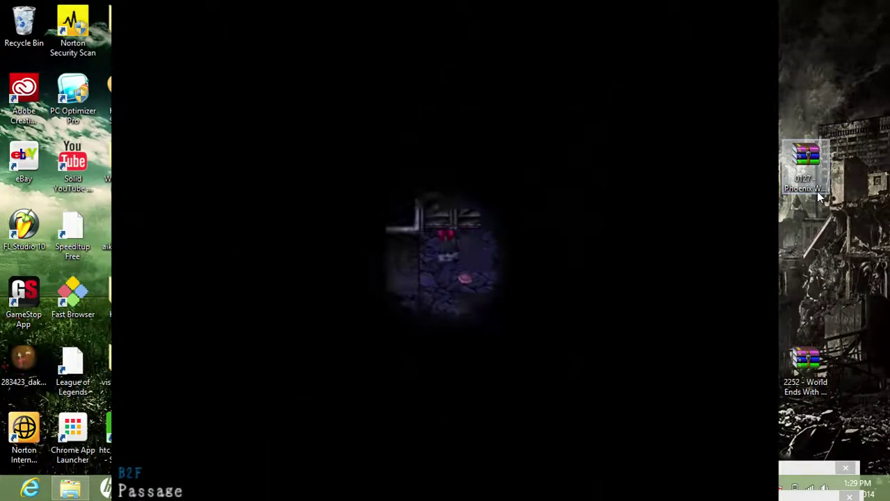
pyautogui.press('Up')
pyautogui.press('Up')
pyautogui.press('Up')
pyautogui.press('Up')
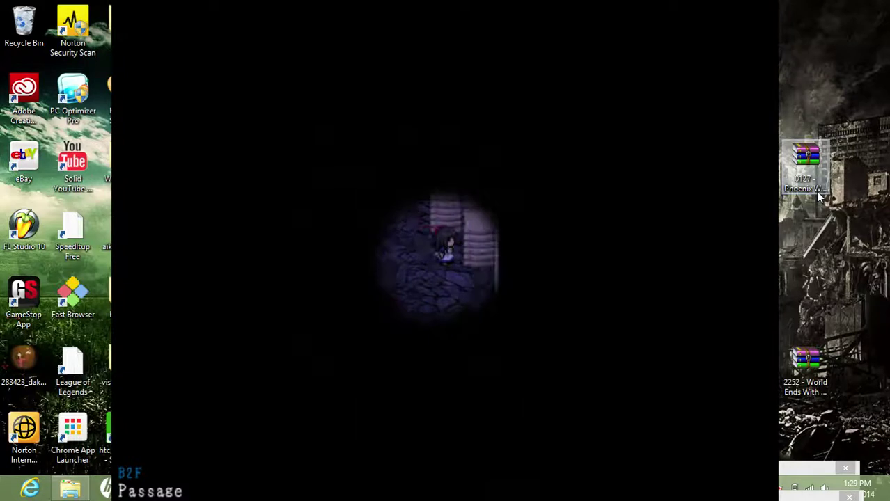
pyautogui.press('Up')
pyautogui.press('Up')
pyautogui.press('Up')
pyautogui.press('Up')
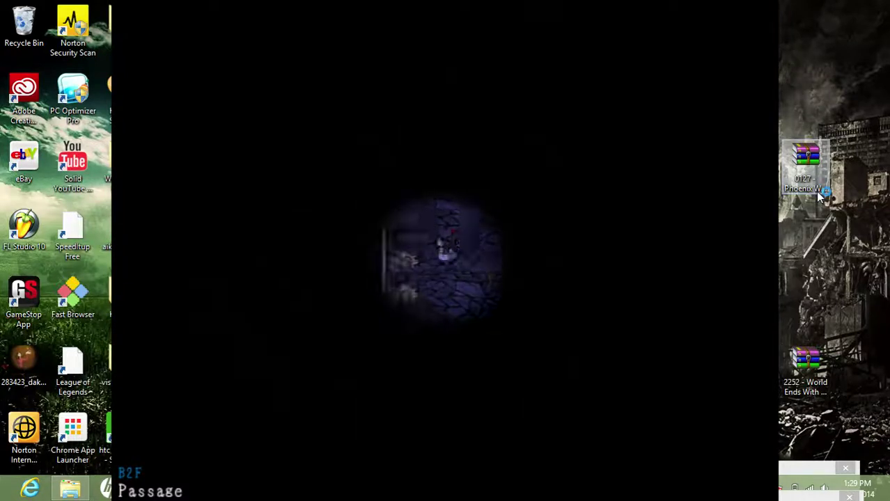
pyautogui.press('Up')
pyautogui.press('Down')
pyautogui.press('Down')
pyautogui.press('Down')
pyautogui.press('Down')
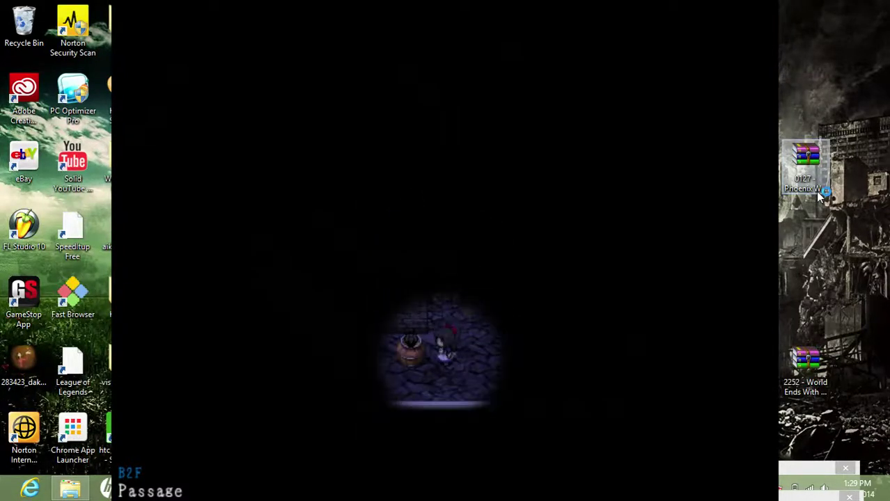
pyautogui.press('Up')
pyautogui.press('Left')
pyautogui.press('Up')
pyautogui.press('Up')
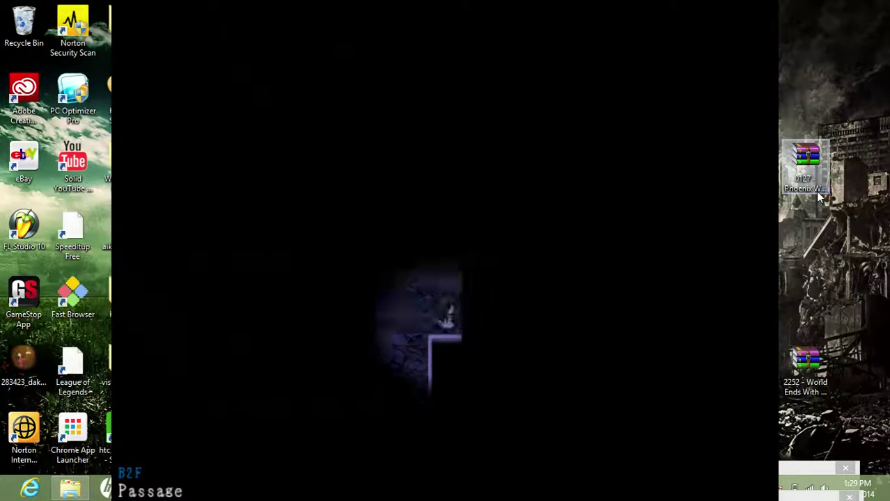
pyautogui.press('Up')
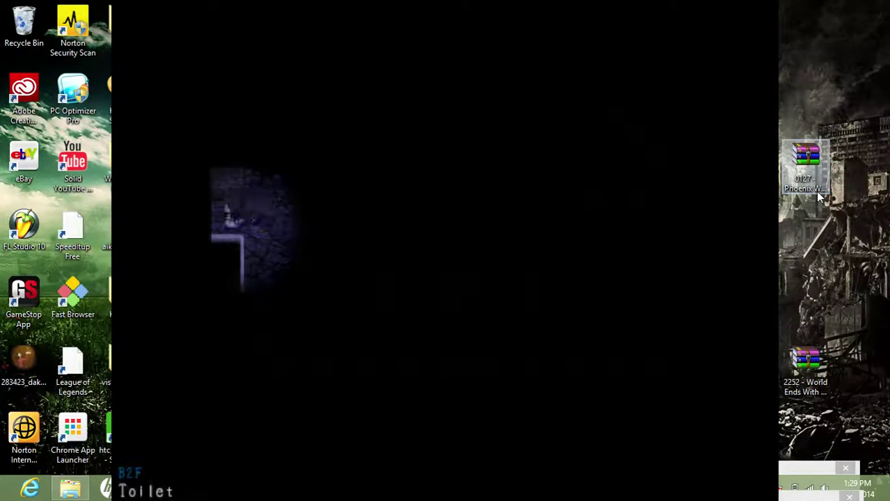
# Leave the toilet and examine the small nightcap on the floor
pyautogui.press('Down')
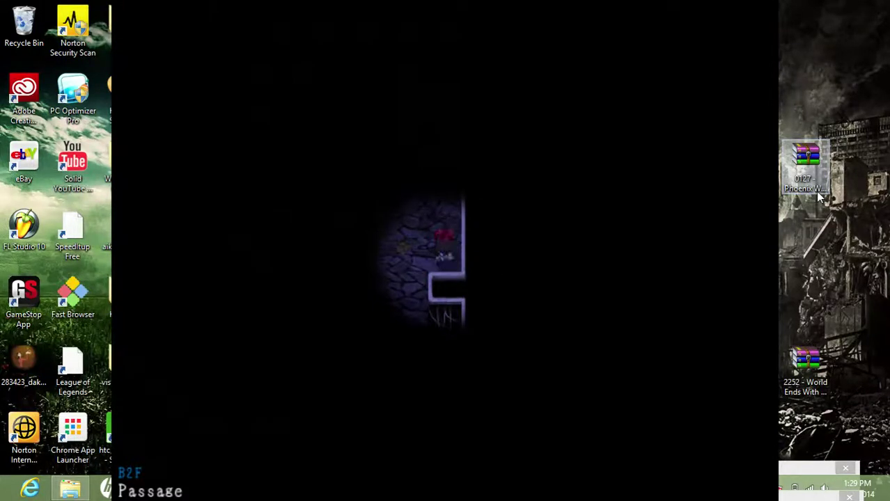
pyautogui.press('Down')
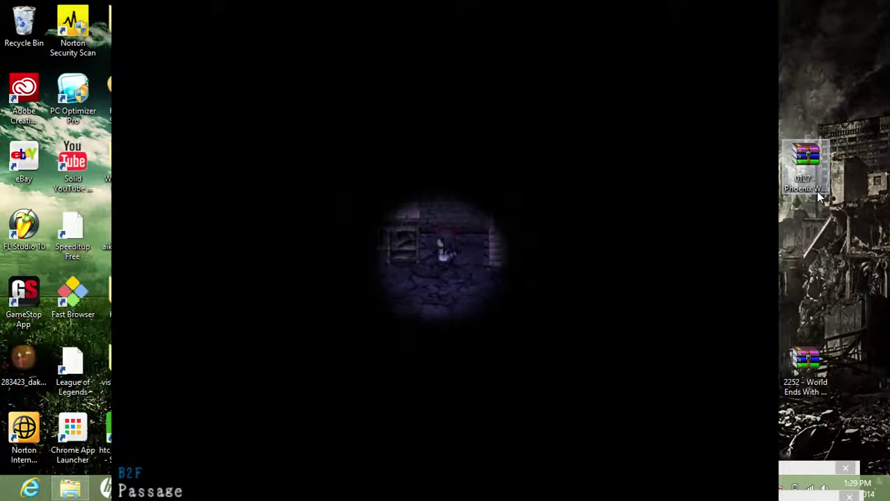
pyautogui.press('Down')
pyautogui.press('Return')
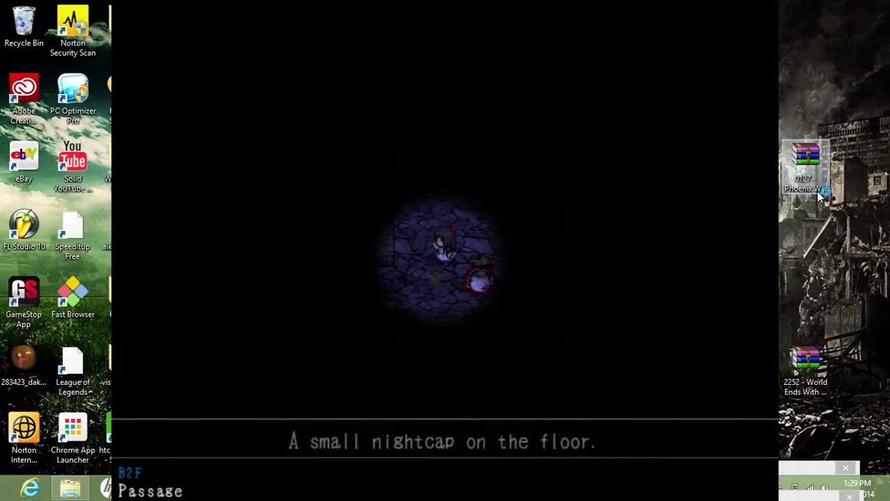
pyautogui.press('Return')
pyautogui.press('Return')
pyautogui.press('Return')
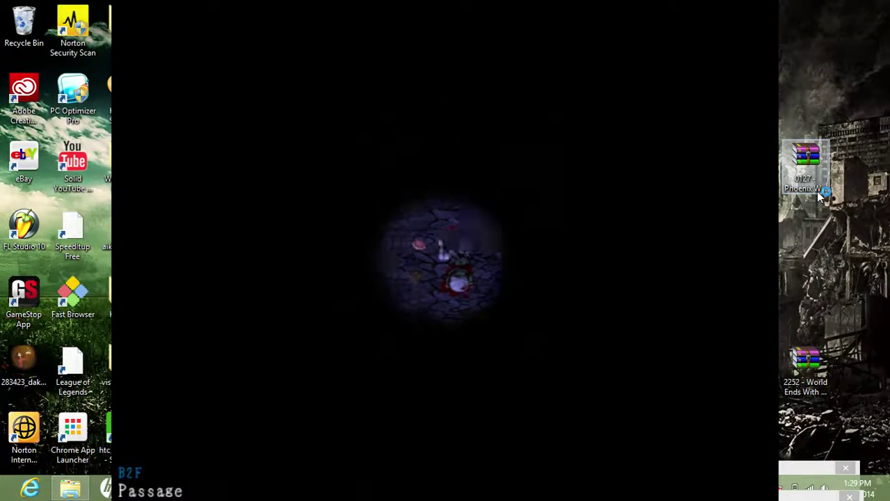
# Examine the man covered in cuts, then exit right and take the stairs
pyautogui.press('Left')
pyautogui.press('Up')
pyautogui.press('Up')
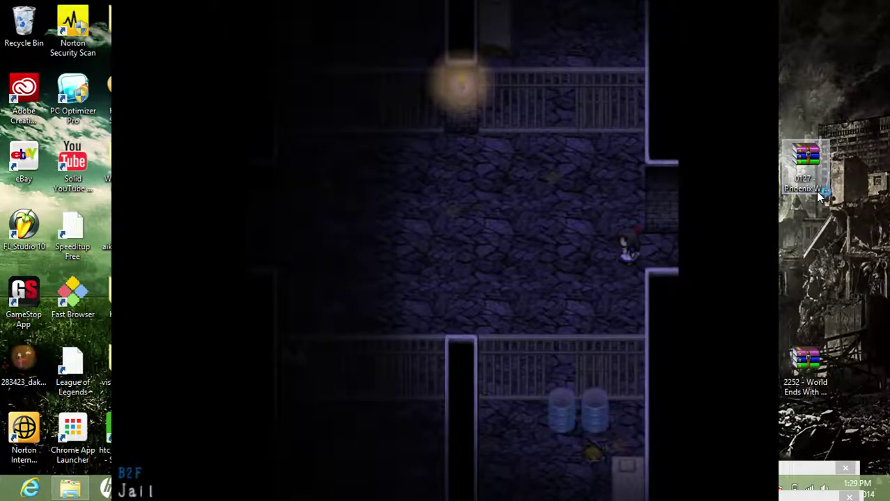
pyautogui.press('Right')
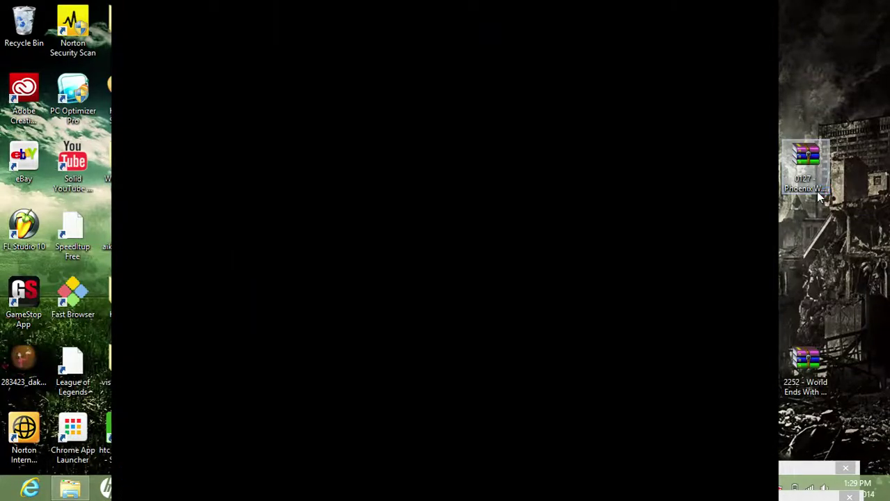
pyautogui.press('Down')
pyautogui.press('Down')
pyautogui.press('Down')
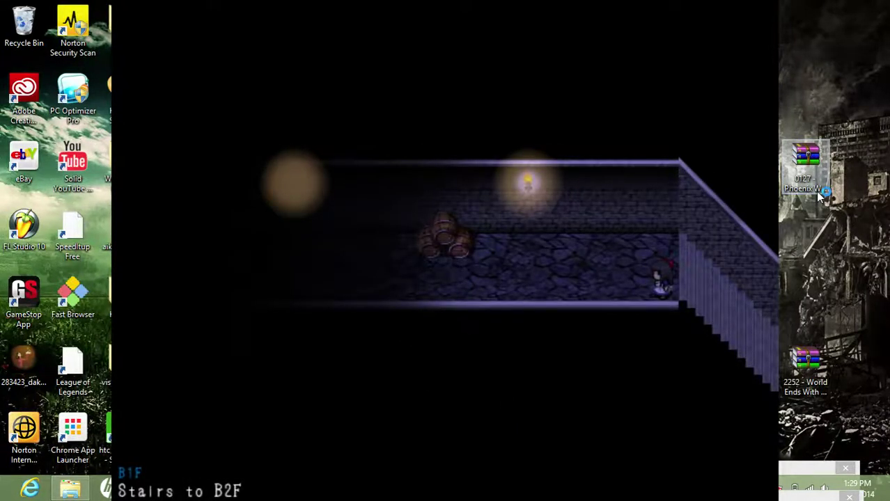
pyautogui.press('Right')
pyautogui.press('Right')
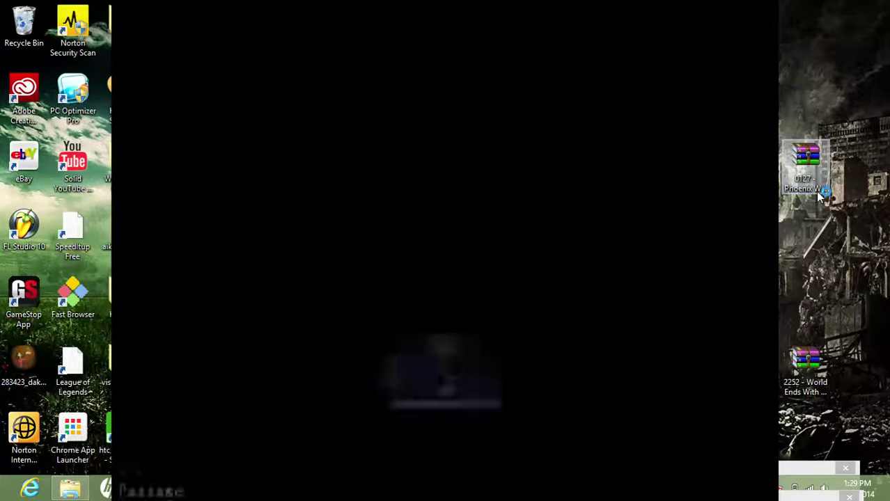
# Walk back through the dark passage and jail room toward the Shrine
pyautogui.press('Up')
pyautogui.press('Up')
pyautogui.press('Up')
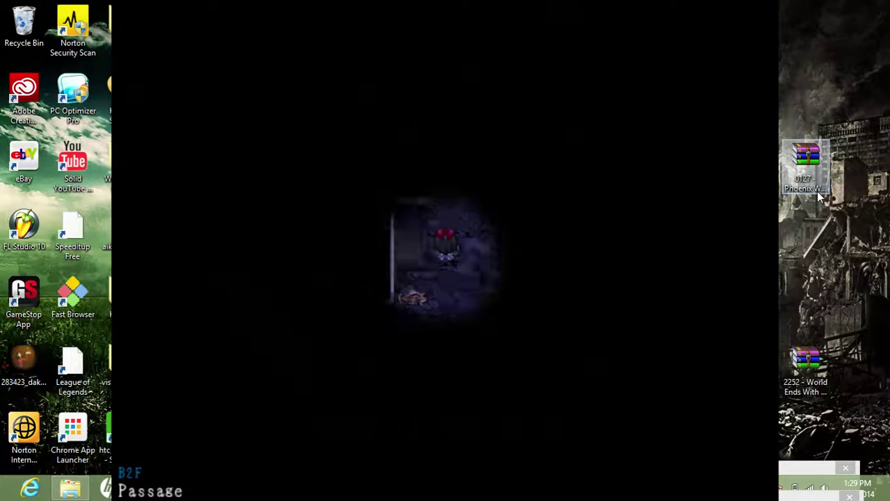
pyautogui.press('Up')
pyautogui.press('Up')
pyautogui.press('Right')
pyautogui.press('Right')
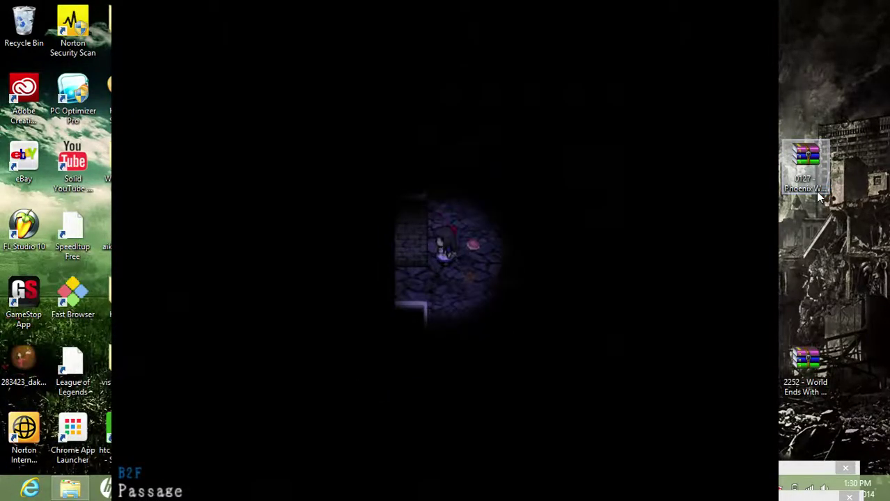
pyautogui.press('Left')
pyautogui.press('Left')
pyautogui.press('Down')
pyautogui.press('Down')
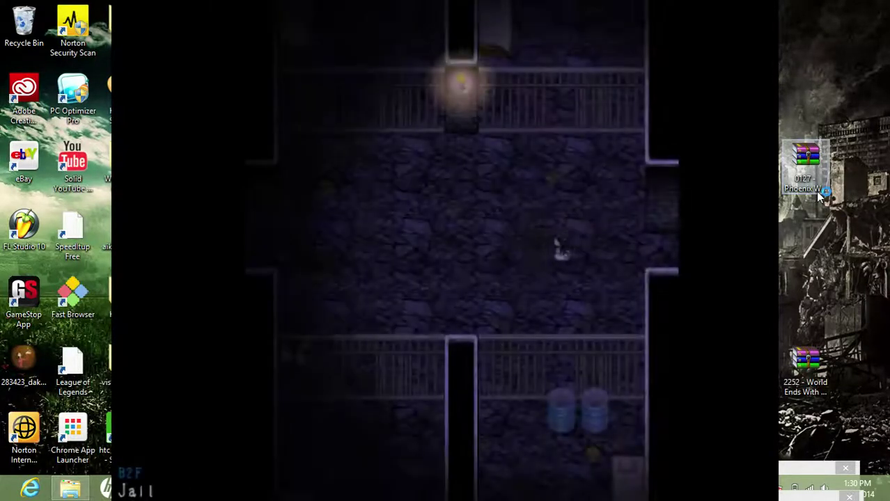
pyautogui.press('Left')
pyautogui.press('Left')
pyautogui.press('Left')
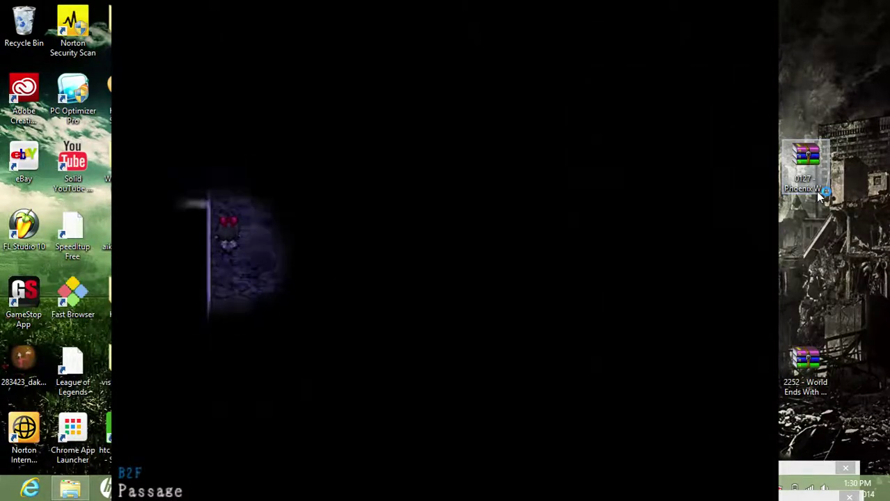
pyautogui.press('Up')
pyautogui.press('Up')
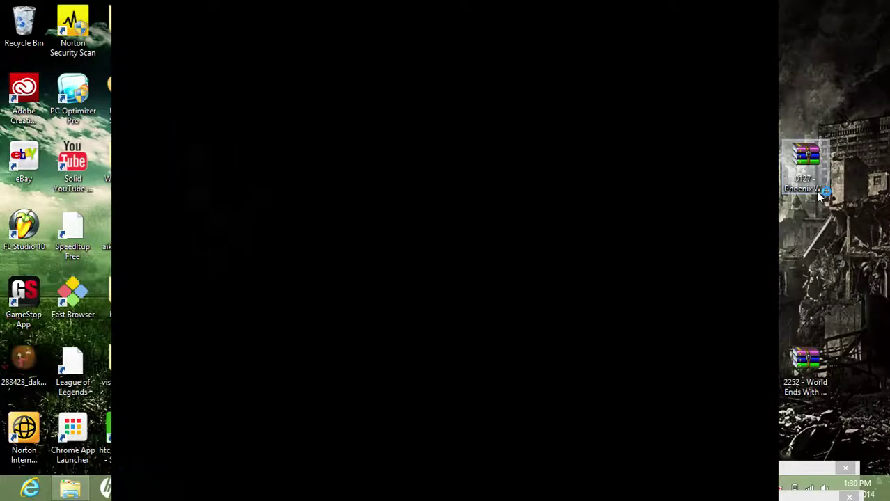
# Walk up the Shrine's carpet and try the top-left door, which proves locked
pyautogui.press('Up')
pyautogui.press('Up')
pyautogui.press('Up')
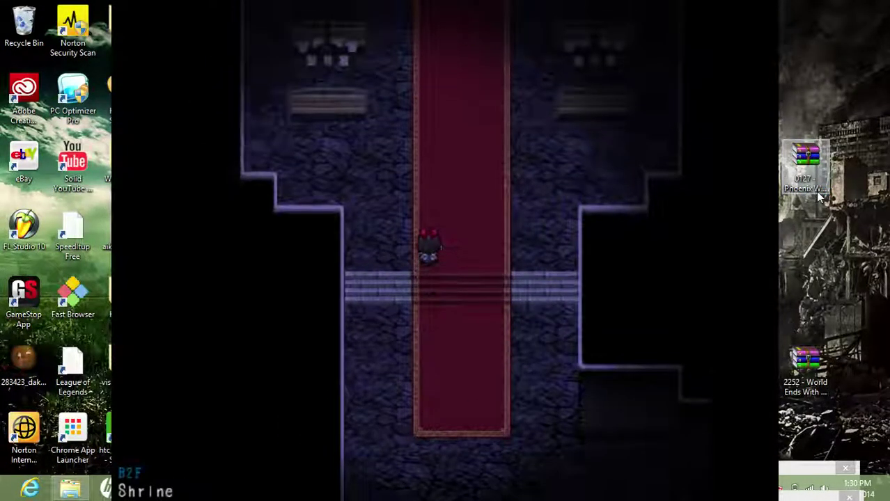
pyautogui.press('Up')
pyautogui.press('Up')
pyautogui.press('Up')
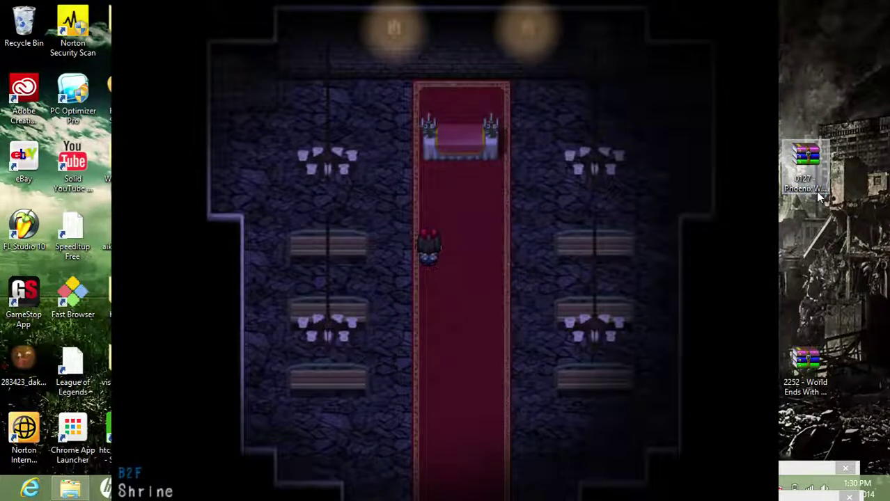
pyautogui.press('Left')
pyautogui.press('Left')
pyautogui.press('Left')
pyautogui.press('Up')
pyautogui.press('Up')
pyautogui.press('Return')
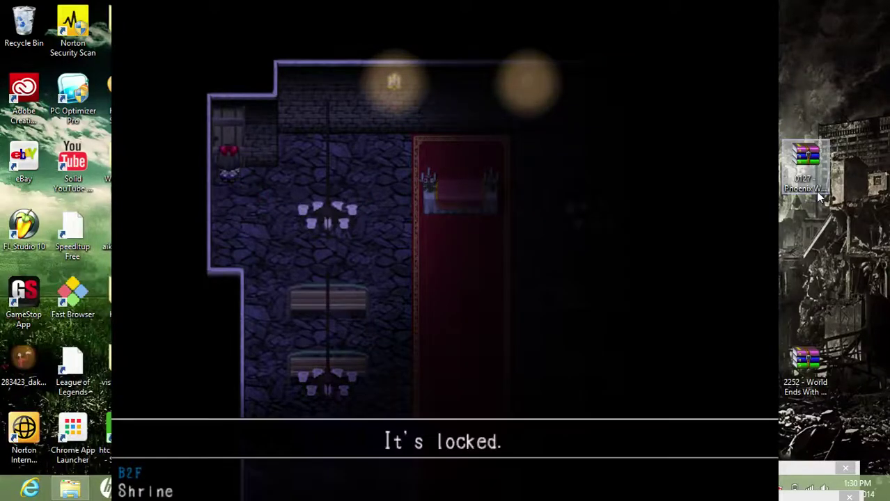
pyautogui.press('Return')
# Walk past the altar toward the Shrine's top-right exit
pyautogui.press('Right')
pyautogui.press('Right')
pyautogui.press('Right')
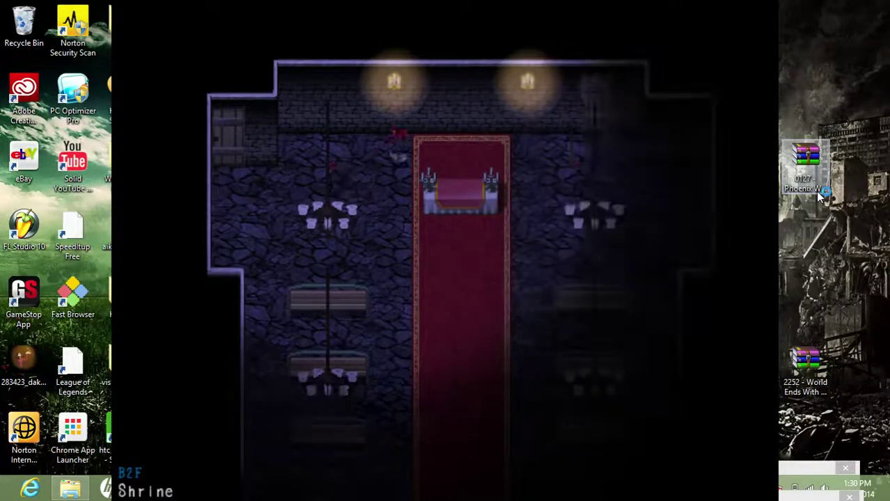
pyautogui.press('Up')
pyautogui.press('Right')
pyautogui.press('Right')
pyautogui.press('Right')
pyautogui.press('Up')
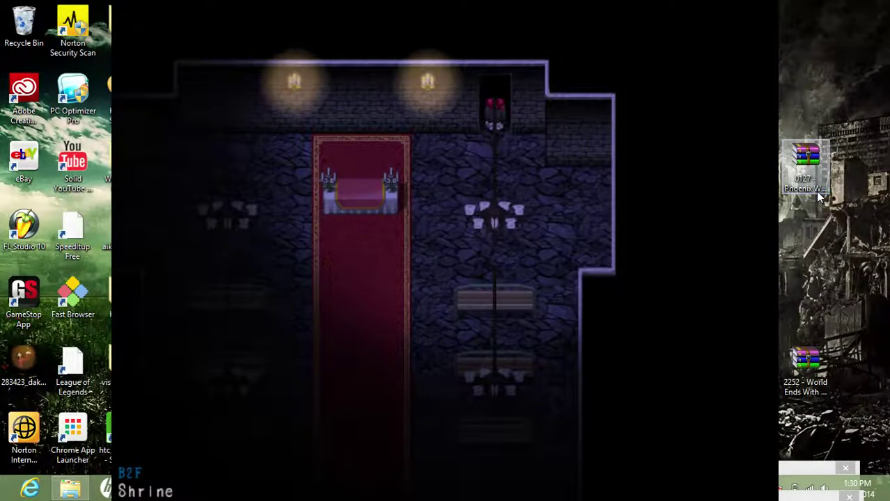
# Enter the Cafeteria and walk around the bottom of the table
pyautogui.press('Up')
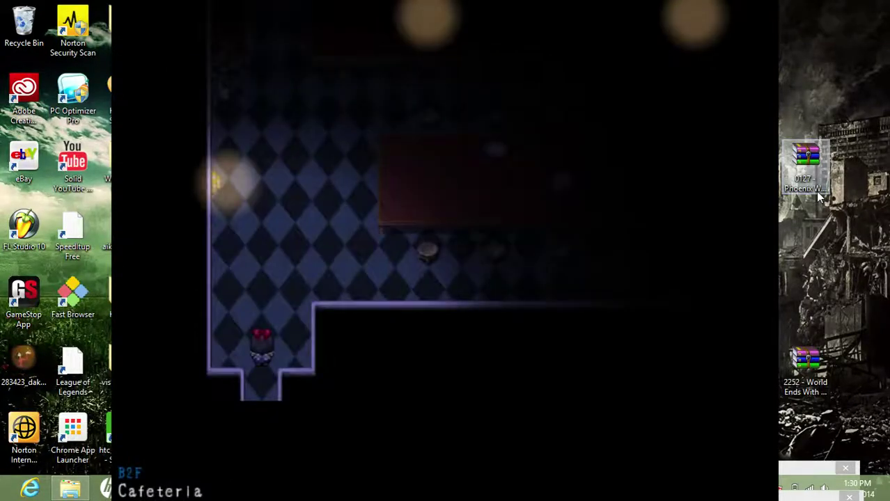
pyautogui.press('Up')
pyautogui.press('Up')
pyautogui.press('Up')
pyautogui.press('Right')
pyautogui.press('Right')
pyautogui.press('Right')
pyautogui.press('Up')
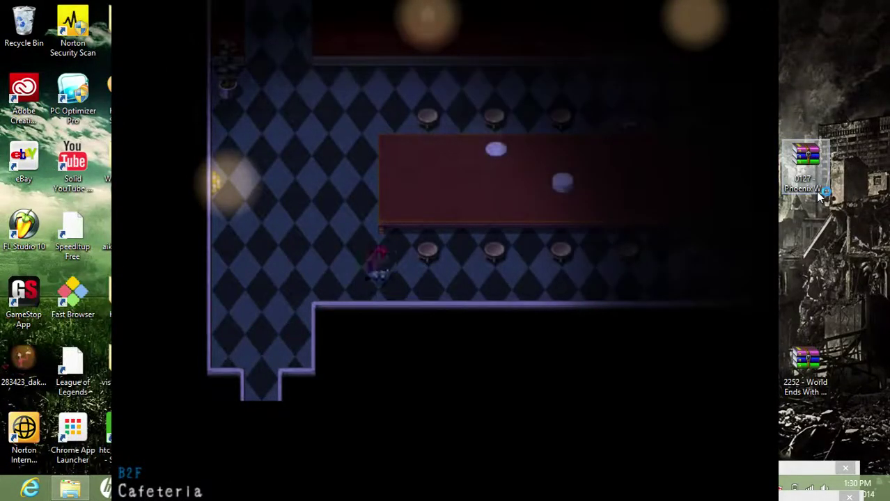
pyautogui.press('Right')
pyautogui.press('Right')
pyautogui.press('Right')
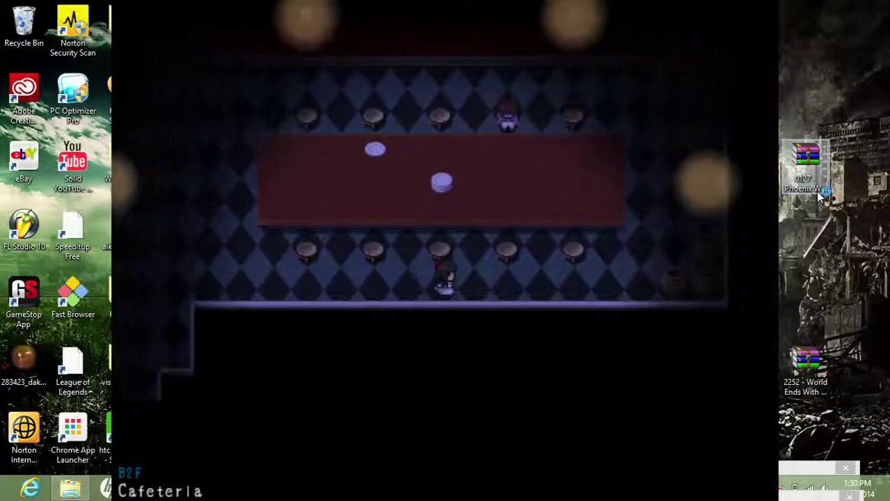
pyautogui.press('Left')
pyautogui.press('Left')
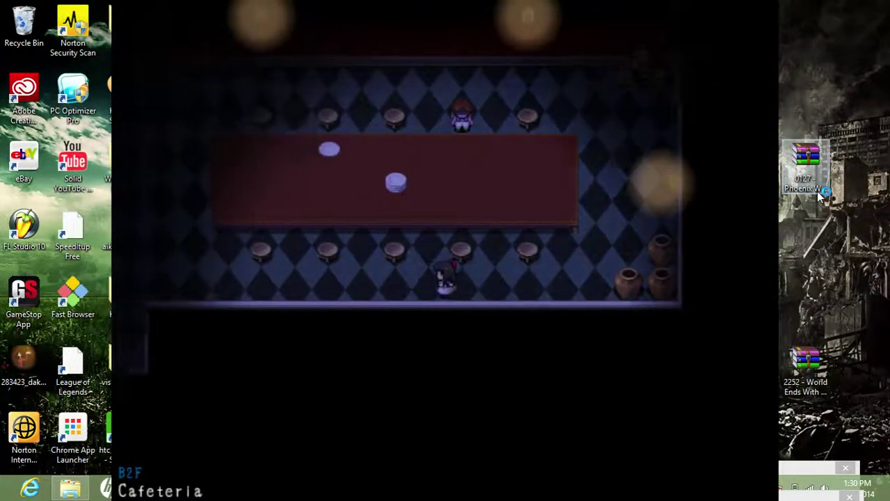
pyautogui.press('Left')
pyautogui.press('Left')
pyautogui.press('Left')
pyautogui.press('Left')
pyautogui.press('Left')
pyautogui.press('Left')
pyautogui.press('Left')
pyautogui.press('Left')
# Go up the left hallway into the kitchen and examine the tableware shelf
pyautogui.press('Up')
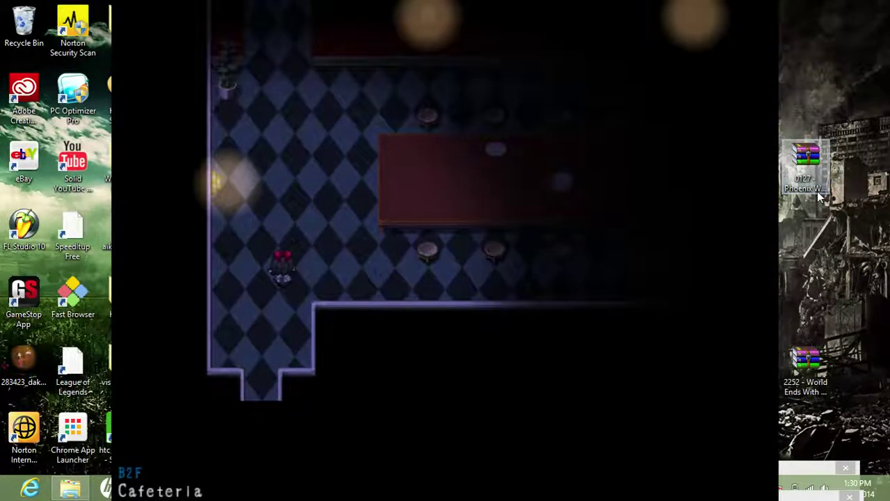
pyautogui.press('Up')
pyautogui.press('Up')
pyautogui.press('Up')
pyautogui.press('Up')
pyautogui.press('Up')
pyautogui.press('Up')
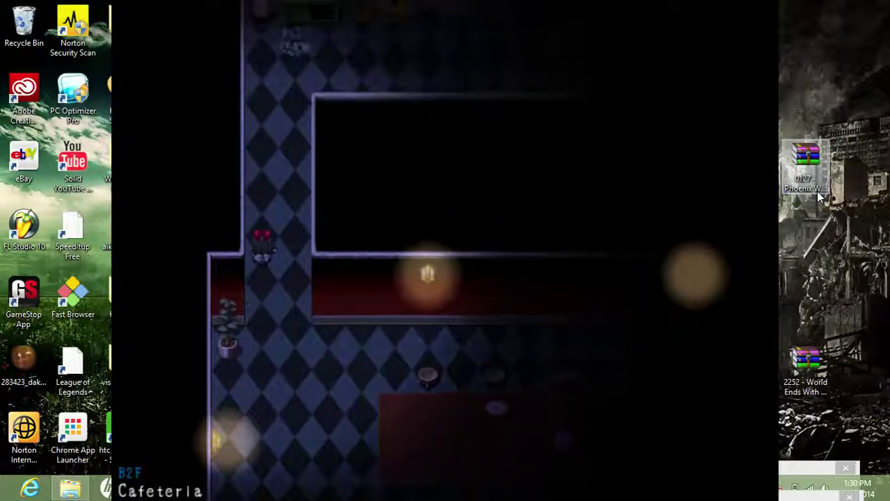
pyautogui.press('Up')
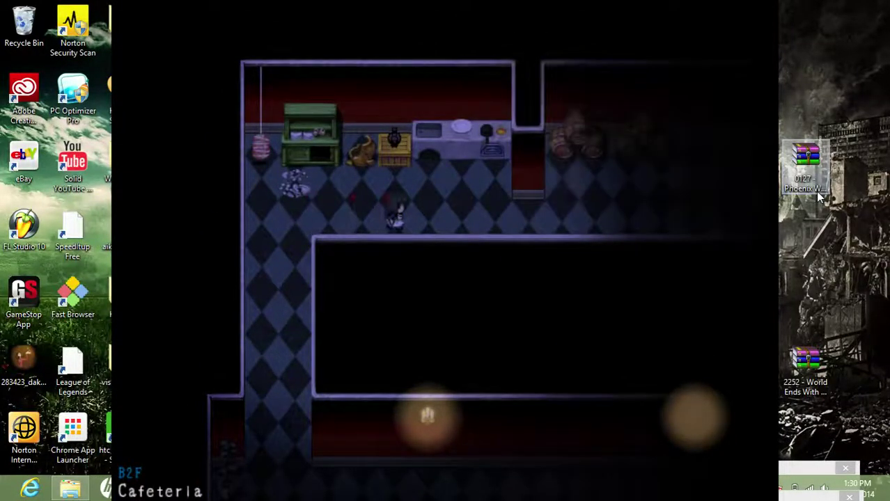
pyautogui.press('Return')
pyautogui.press('Return')
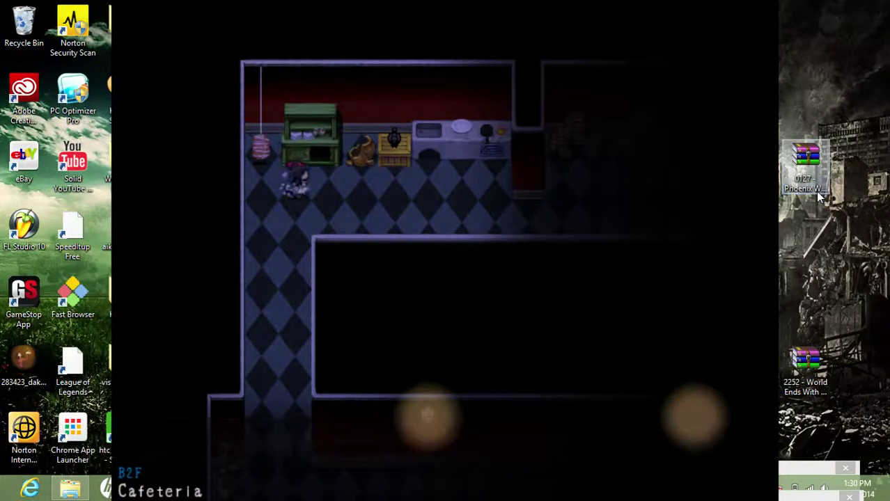
pyautogui.press('Right')
pyautogui.press('Right')
pyautogui.press('Right')
# Walk right past the barrels to the storeroom door
pyautogui.press('Down')
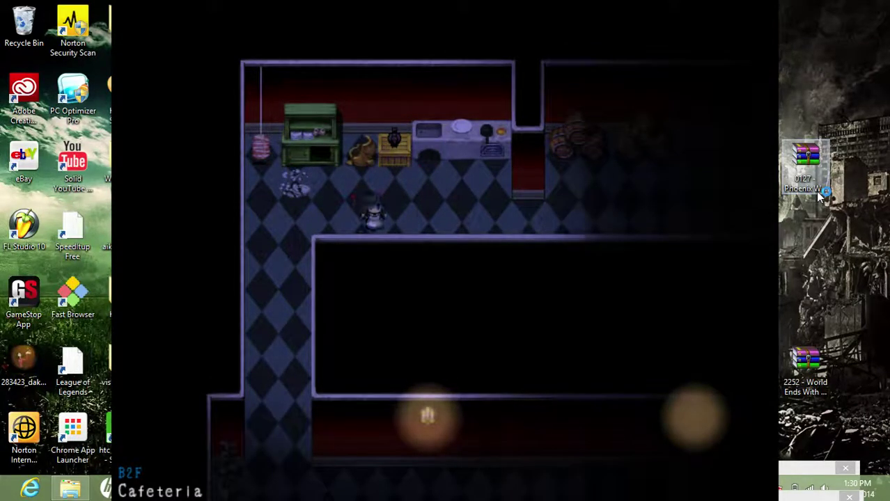
pyautogui.press('Right')
pyautogui.press('Right')
pyautogui.press('Right')
pyautogui.press('Right')
pyautogui.press('Right')
pyautogui.press('Right')
pyautogui.press('Right')
pyautogui.press('Right')
pyautogui.press('Right')
pyautogui.press('Right')
pyautogui.press('Right')
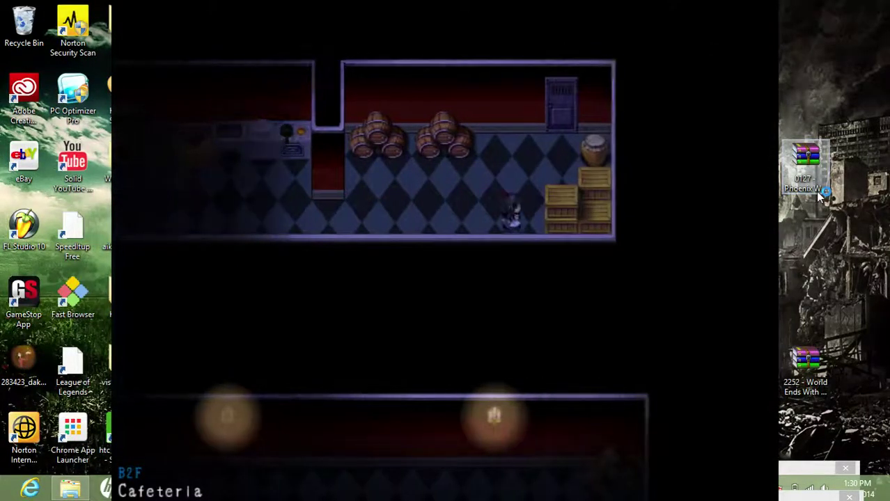
pyautogui.press('Up')
pyautogui.press('Up')
pyautogui.press('Up')
pyautogui.press('Up')
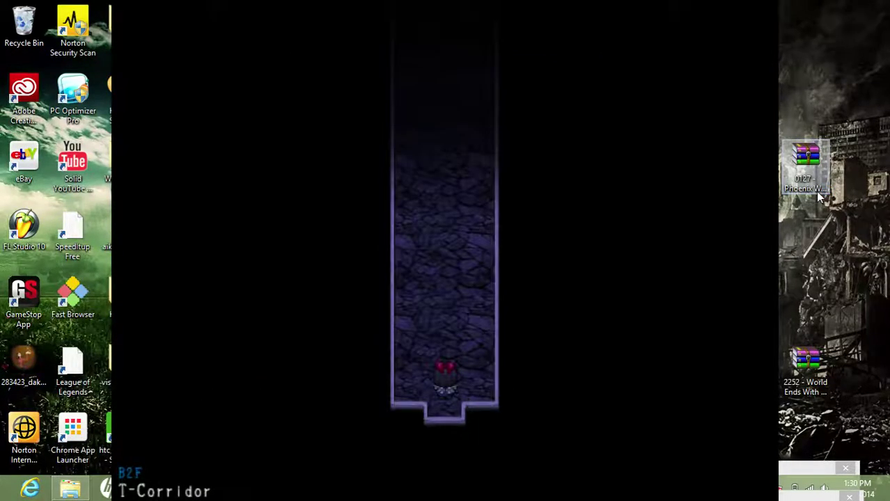
# Walk up the T-Corridor toward the junction where the pale figure appears
pyautogui.press('Up')
pyautogui.press('Up')
pyautogui.press('Up')
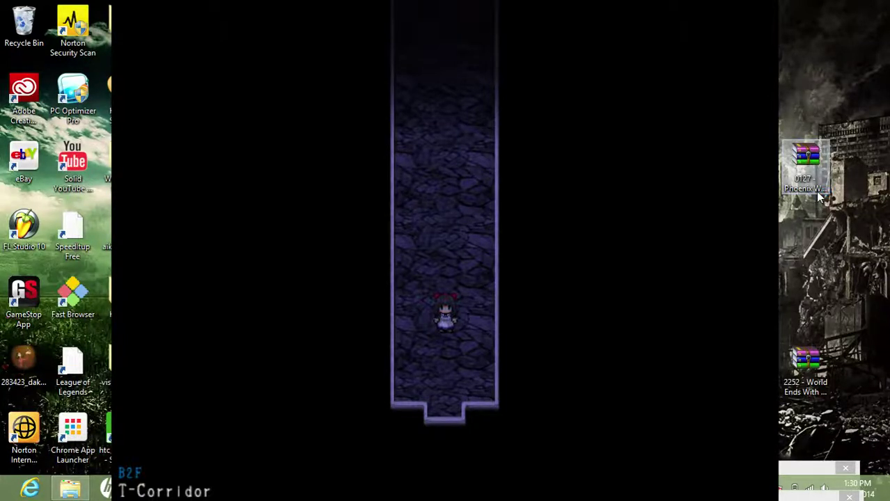
pyautogui.press('Up')
pyautogui.press('Up')
pyautogui.press('Up')
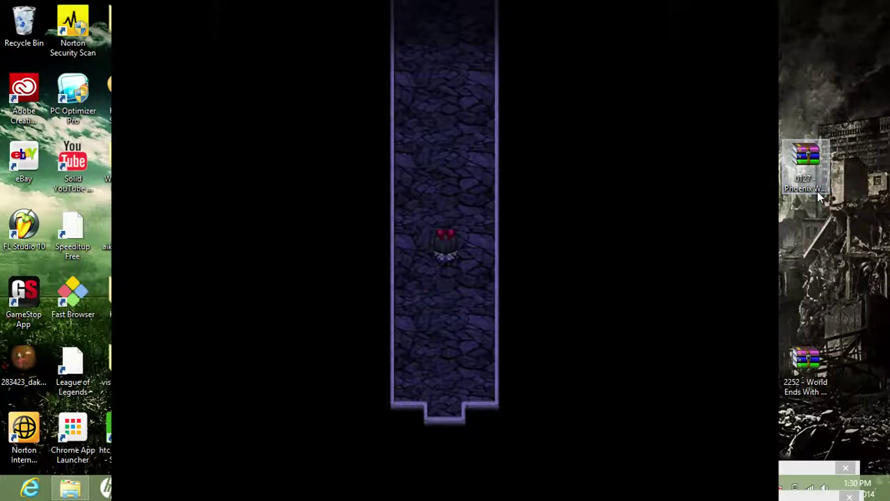
pyautogui.press('Up')
pyautogui.press('Up')
pyautogui.press('Up')
pyautogui.press('Up')
pyautogui.press('Up')
pyautogui.press('Up')
pyautogui.press('Up')
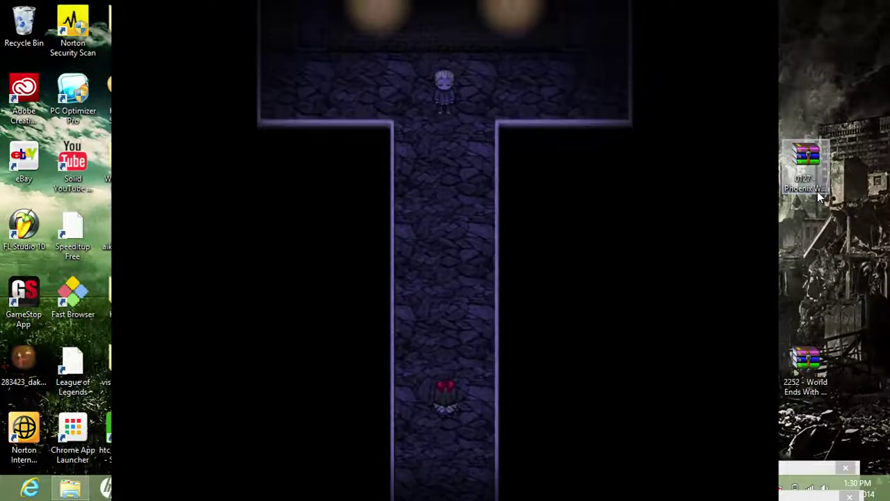
pyautogui.press('Up')
pyautogui.press('Up')
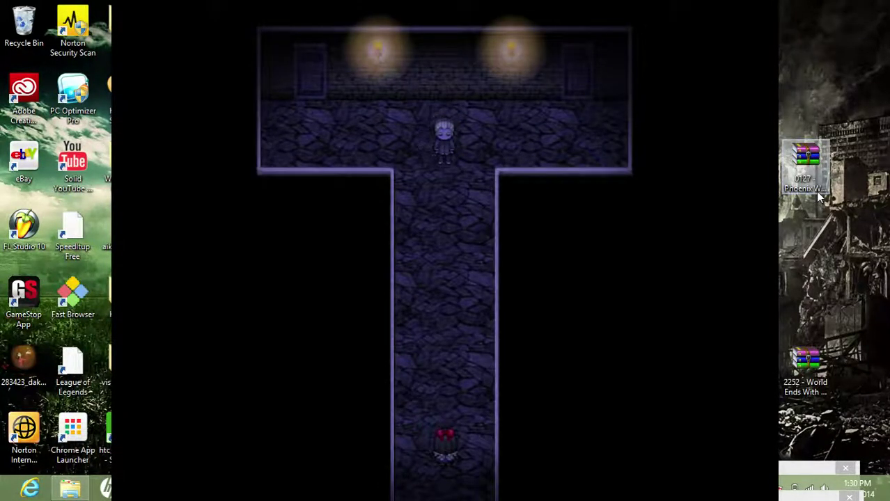
# Flee from the figure down the corridor and escape through the bottom exit
pyautogui.press('Down')
pyautogui.press('Down')
pyautogui.press('Down')
pyautogui.press('Down')
pyautogui.press('Down')
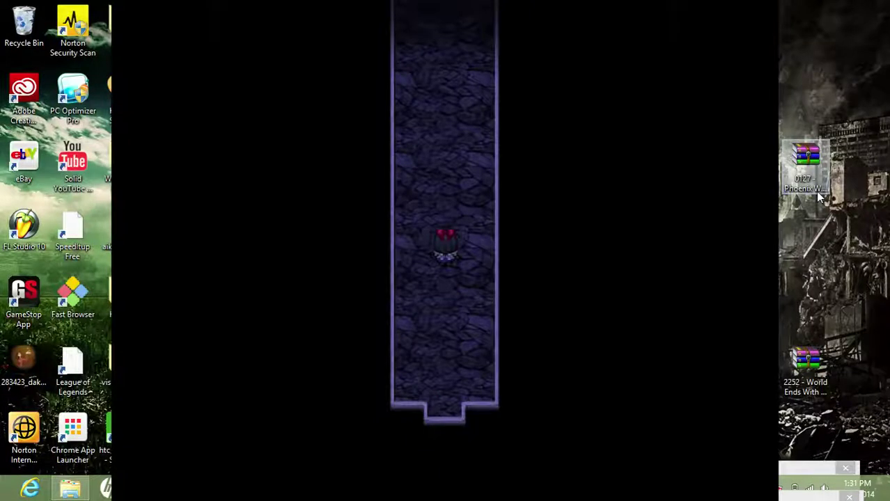
pyautogui.press('Down')
pyautogui.press('Down')
pyautogui.press('Down')
pyautogui.press('Down')
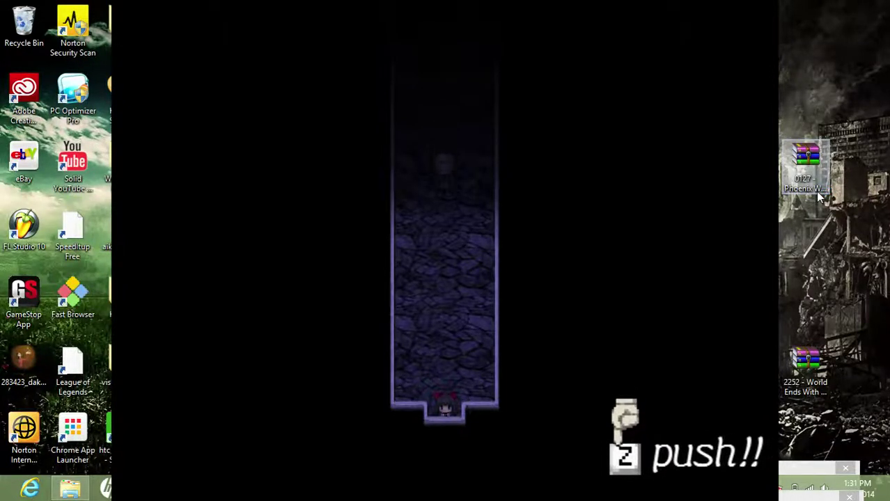
pyautogui.press('z')
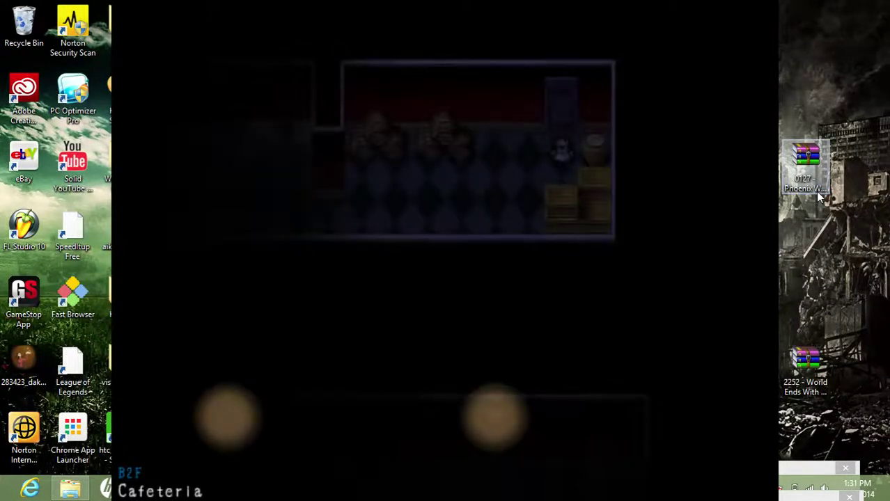
# Walk left from the storeroom door to the kitchen counter, briefly opening the save slots
pyautogui.press('Down')
pyautogui.press('Down')
pyautogui.press('Left')
pyautogui.press('Left')
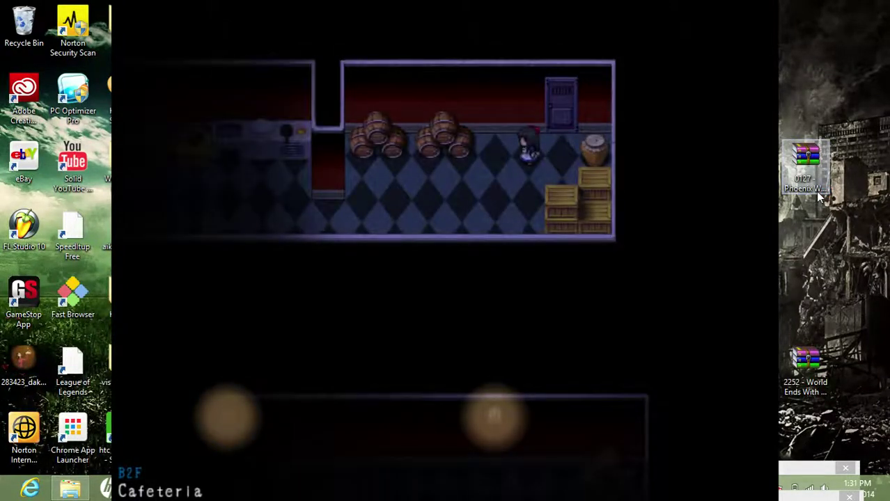
pyautogui.press('Left')
pyautogui.press('Left')
pyautogui.press('Left')
pyautogui.press('Left')
pyautogui.press('Left')
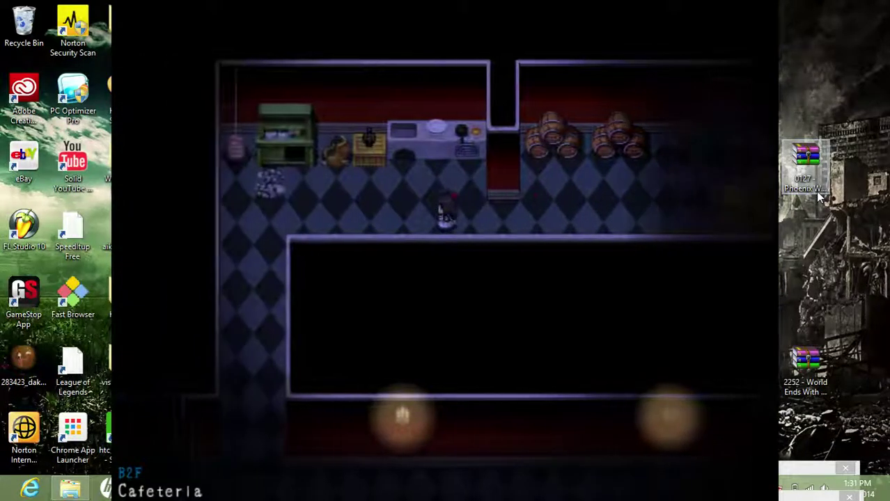
pyautogui.press('Up')
pyautogui.press('Return')
pyautogui.press('Escape')
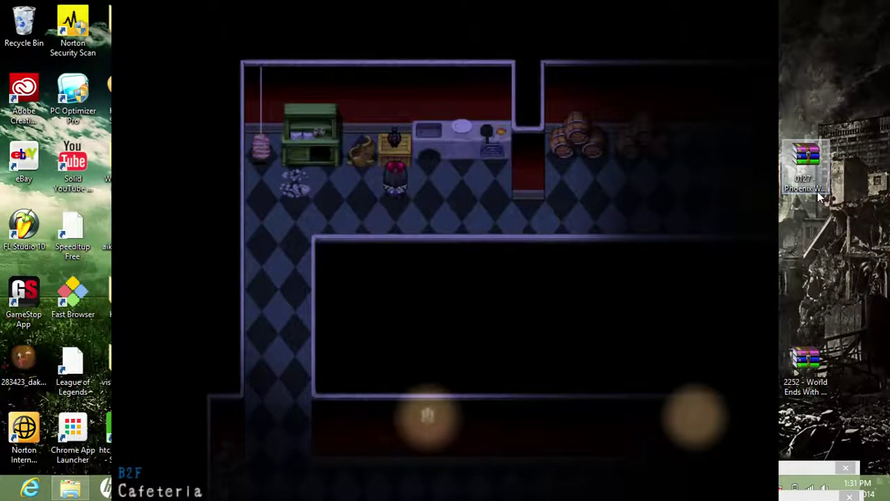
# Reopen the save list, showing Data 1's B2F Cafeteria save at 4:17
pyautogui.press('Return')
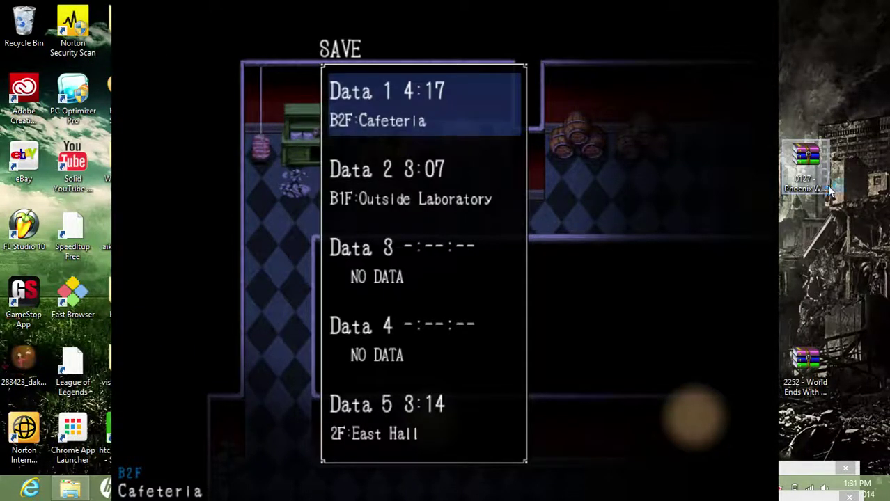